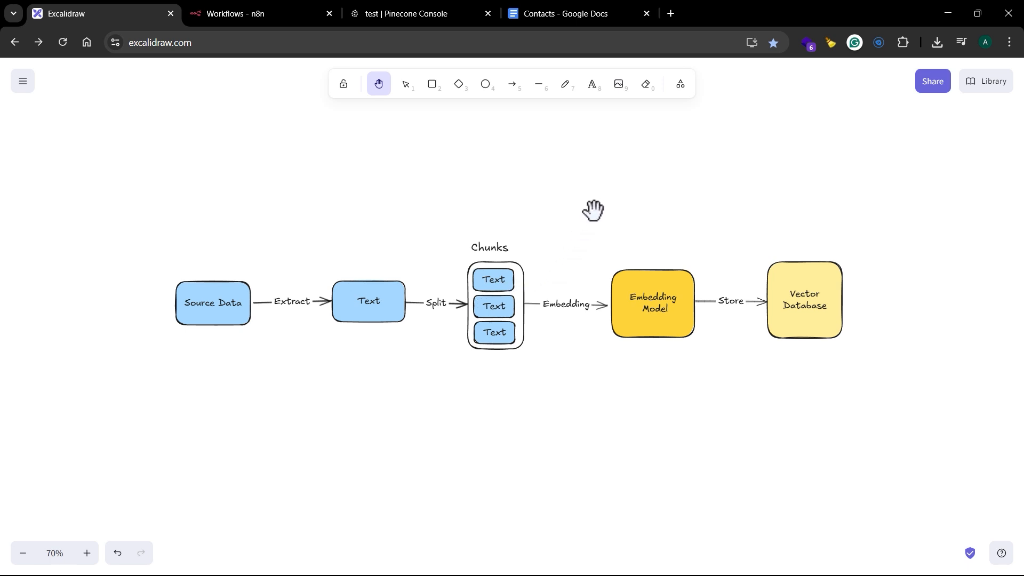
Step: Review the Contacts document in Google Docs and the list of indexes in the Pinecone console
click(577, 14)
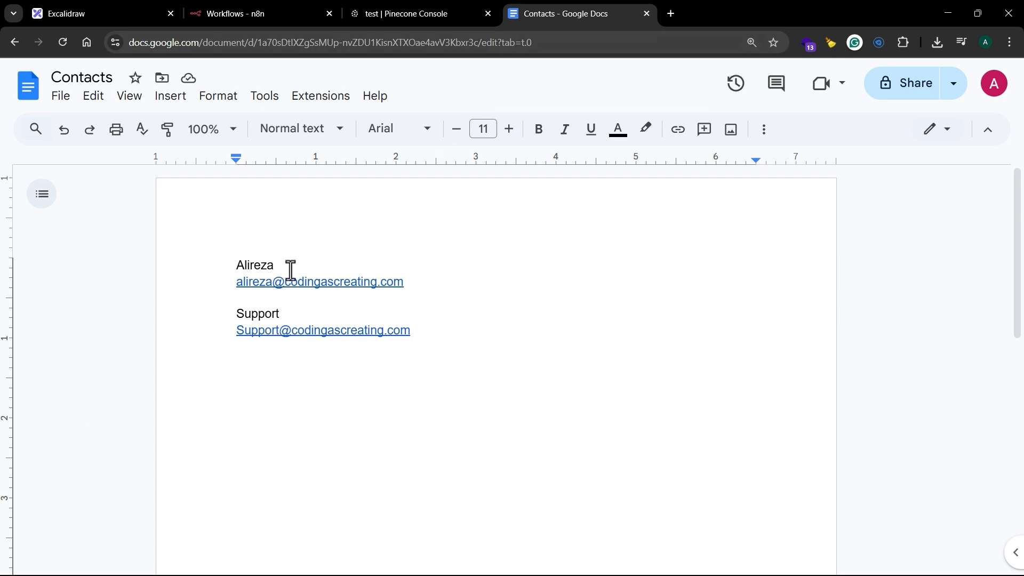
click(410, 14)
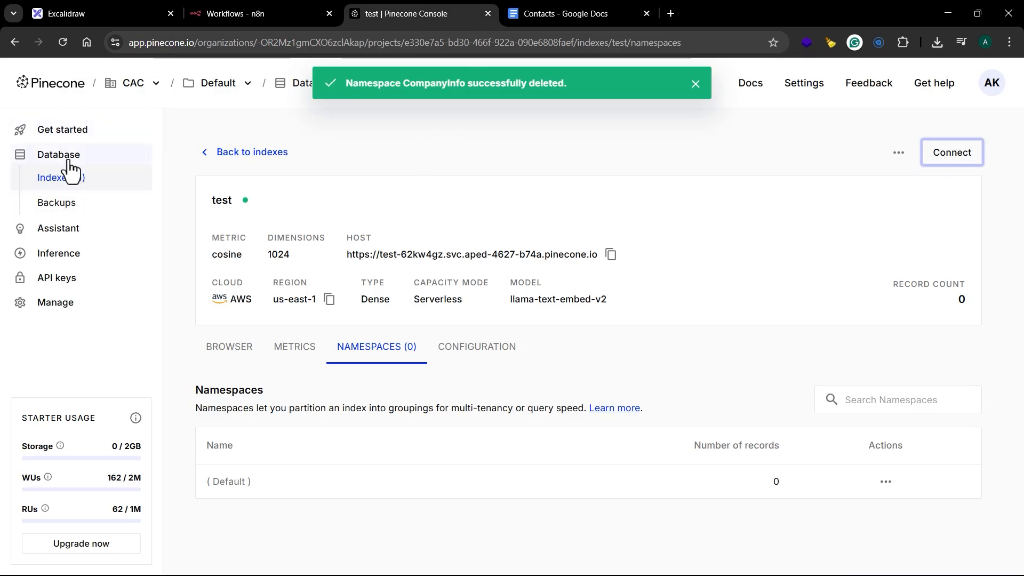
click(65, 185)
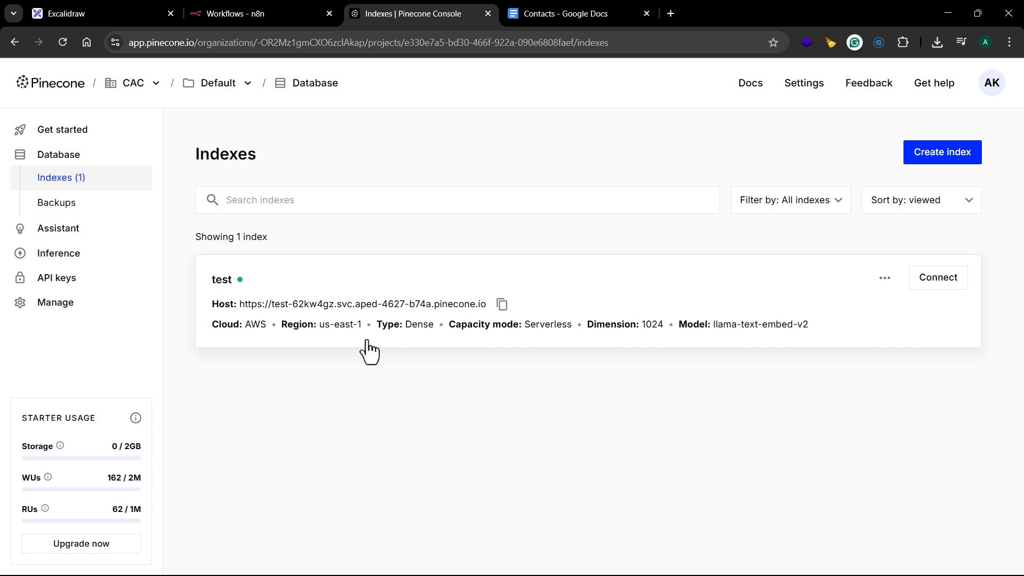
Step: Switch to n8n and create a new workflow named "Emai Agent"
click(257, 18)
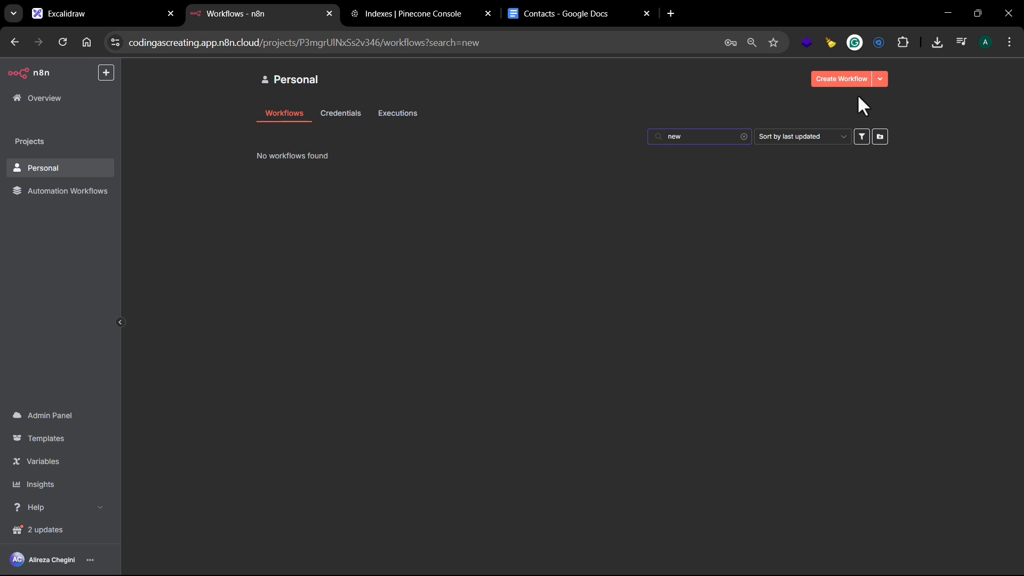
click(842, 80)
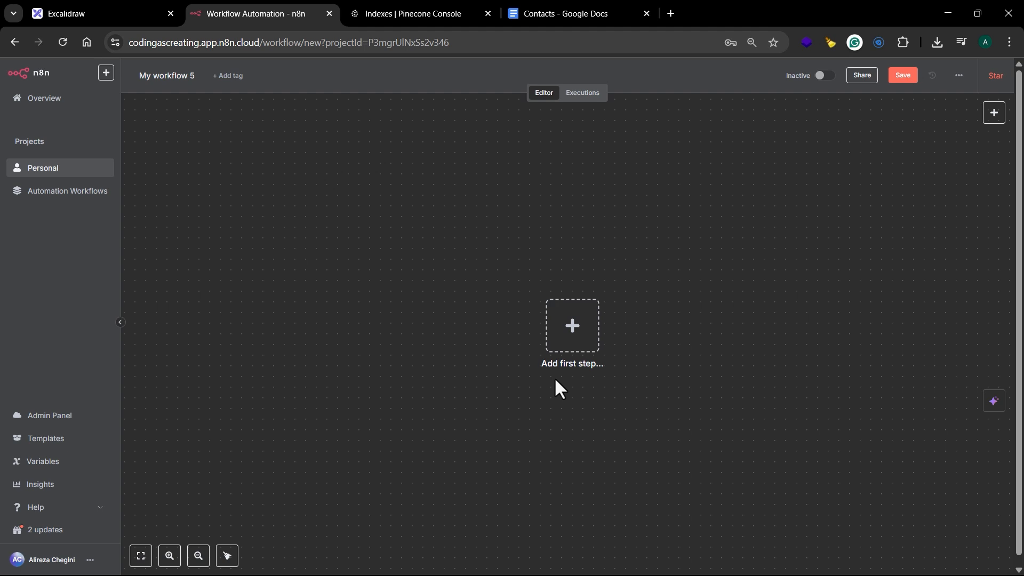
click(162, 77)
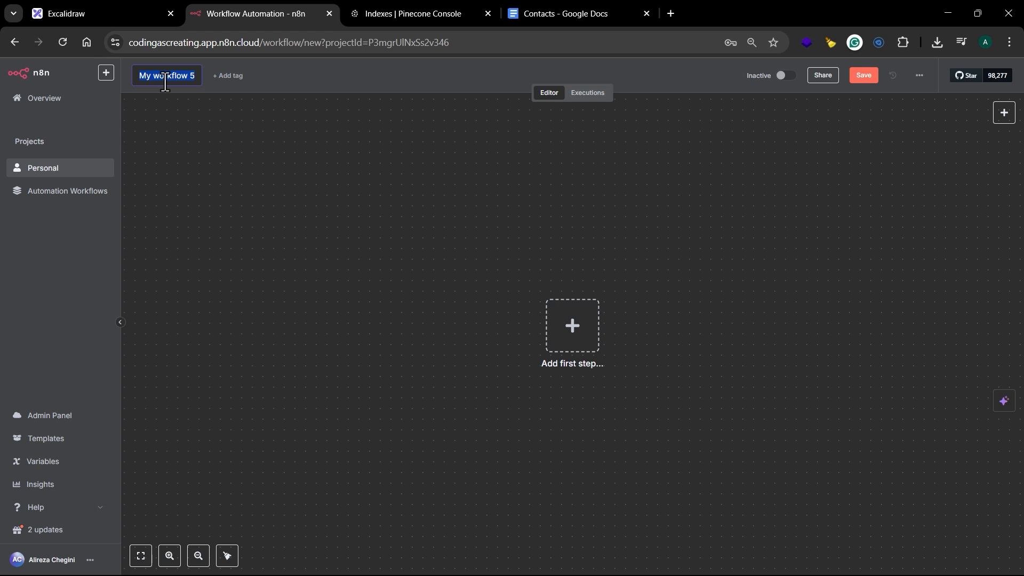
text(Emai)
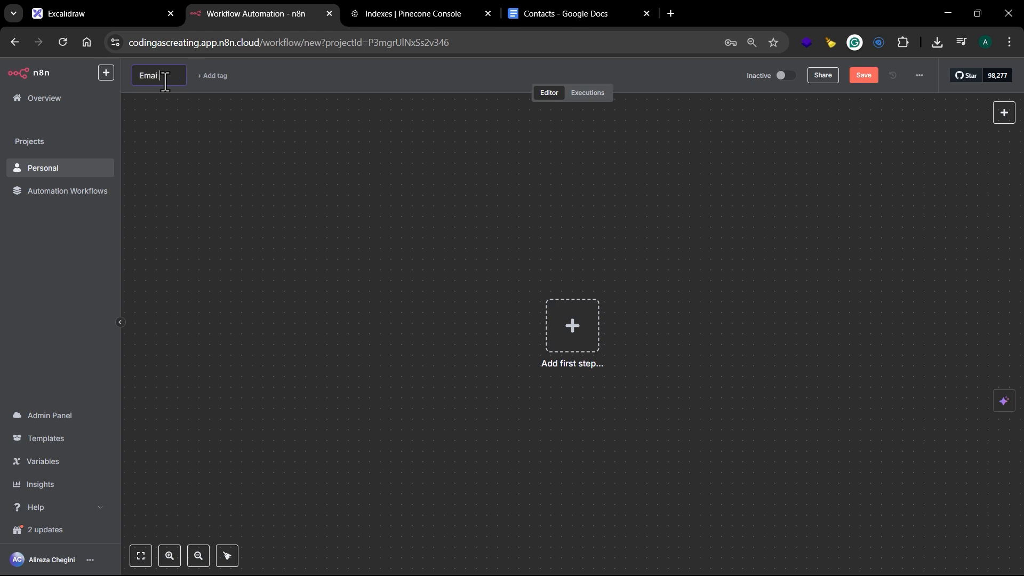
text( Agent)
key(Return)
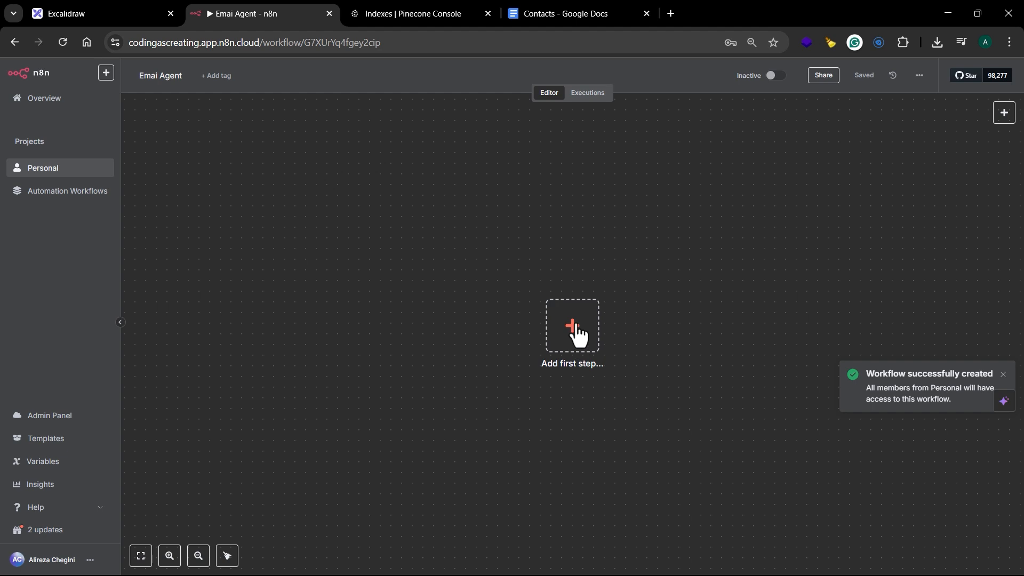
Step: Add a manual trigger as the first node and move it to the upper-left area of the canvas
click(579, 345)
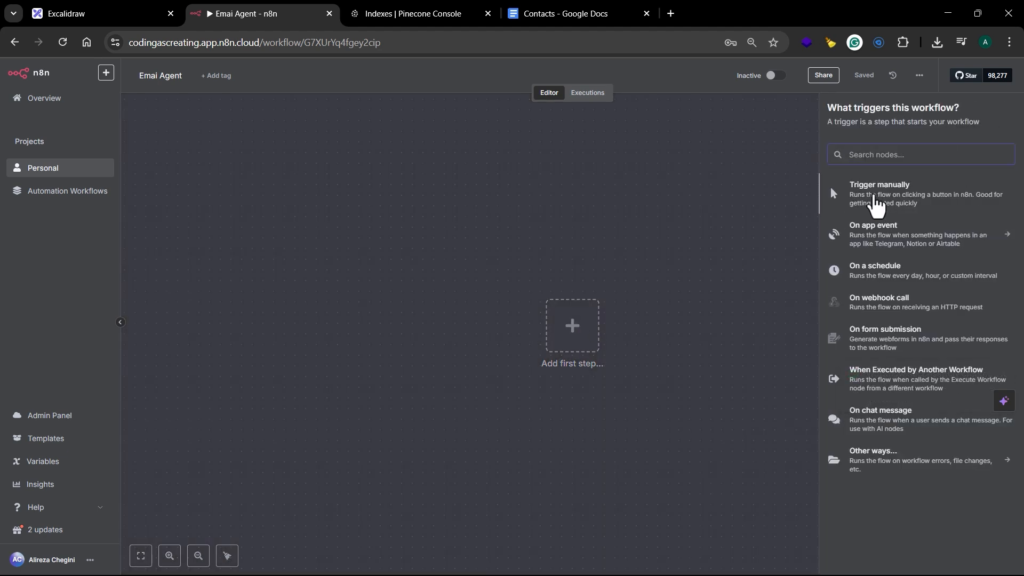
click(884, 204)
drag(583, 343, 353, 267)
Step: Add a Google Docs "Get a document" node after the trigger and check its Google Docs account credential
click(411, 260)
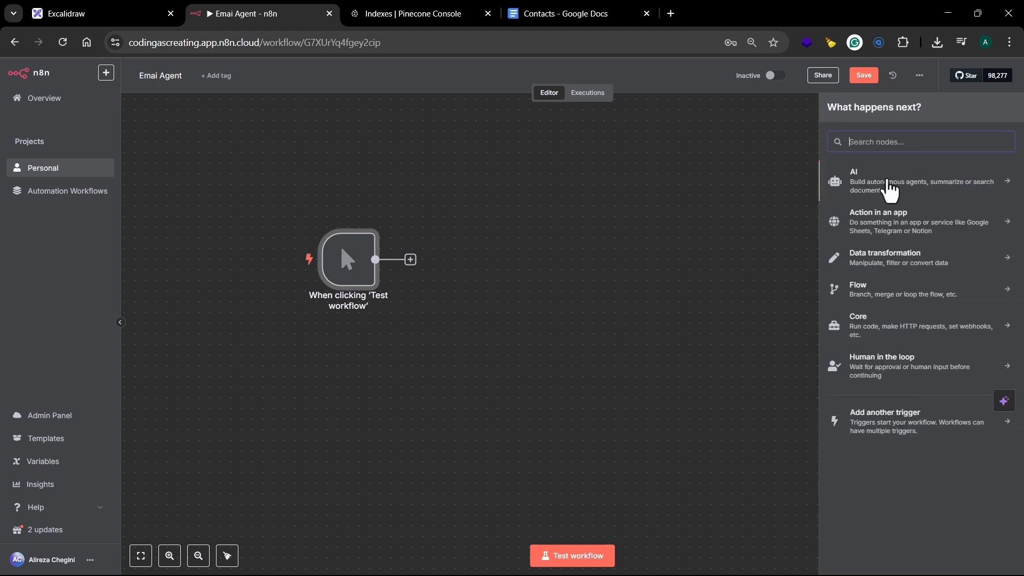
text(goog)
click(884, 231)
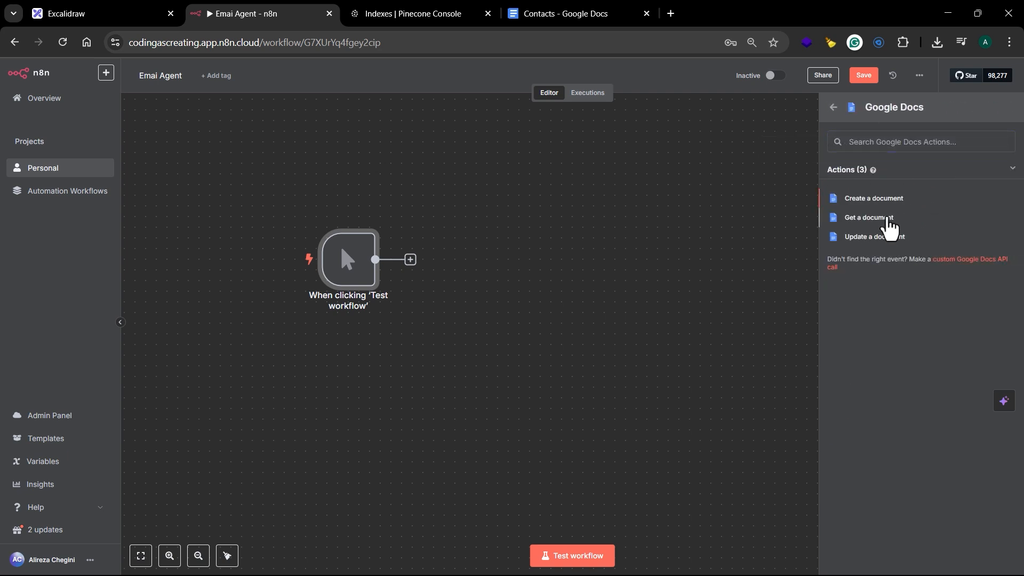
click(887, 224)
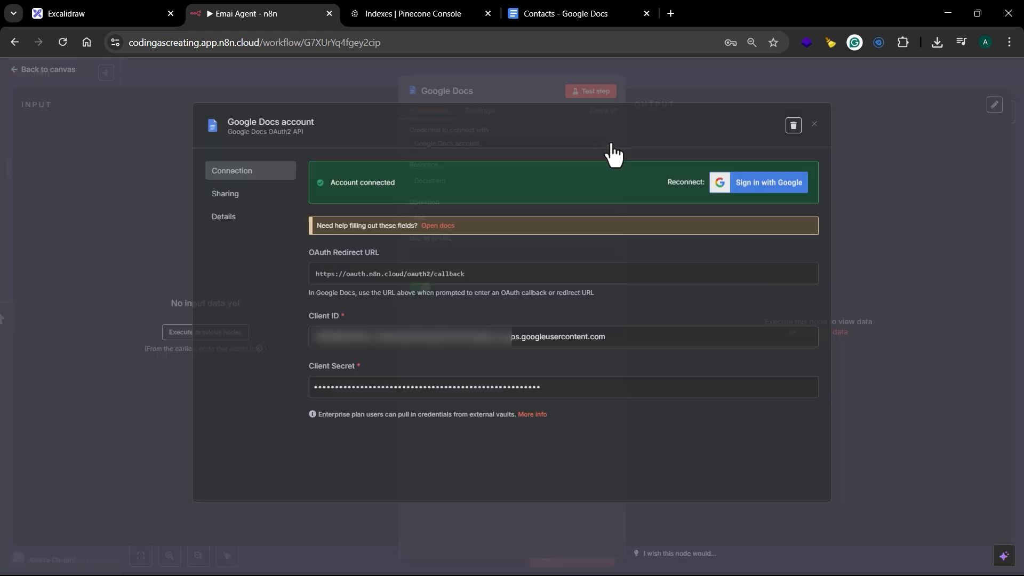
click(612, 145)
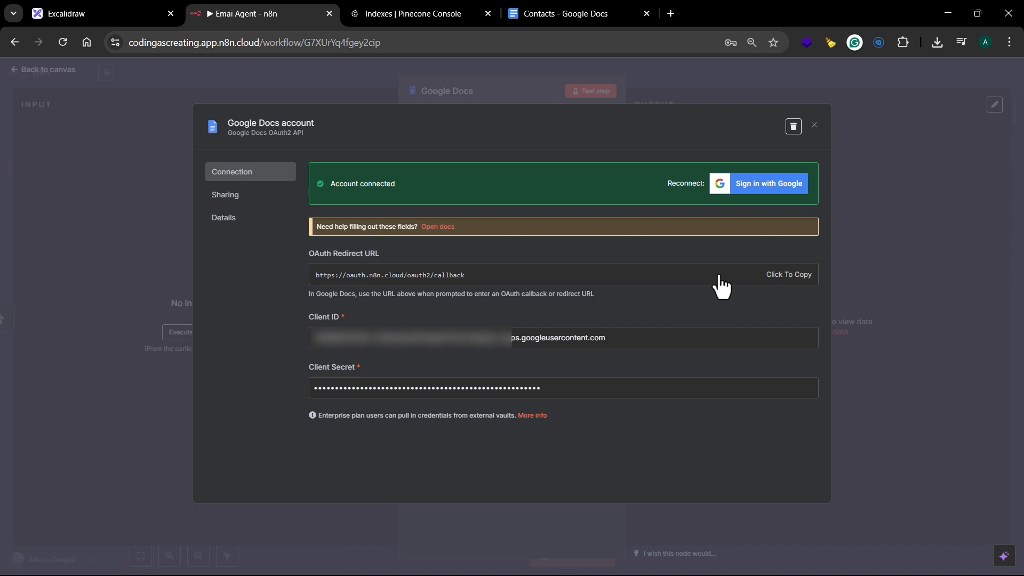
click(814, 126)
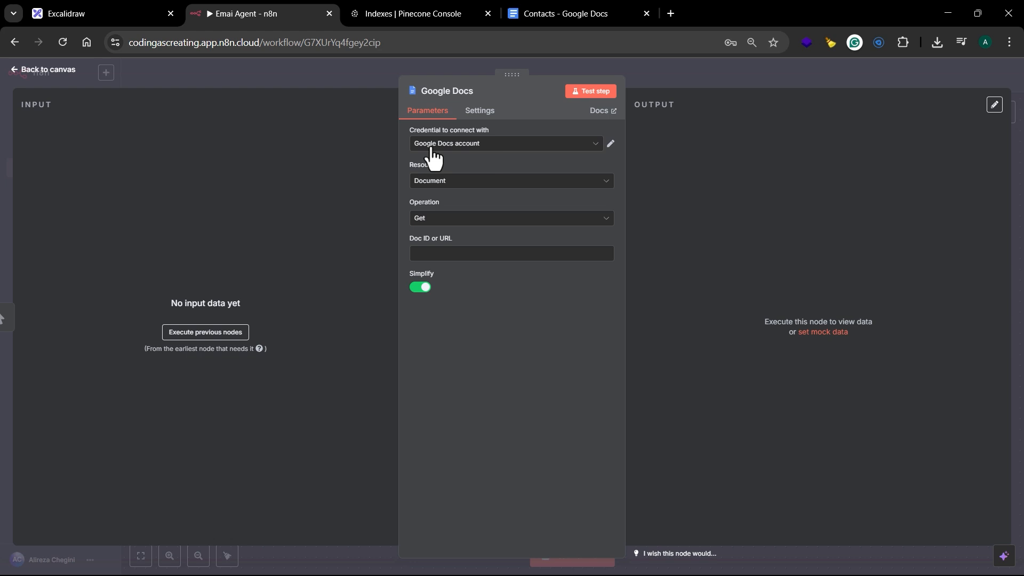
Step: Copy the Contacts document's ID from its URL into the Google Docs node's Doc ID or URL and test the node
click(447, 256)
click(558, 14)
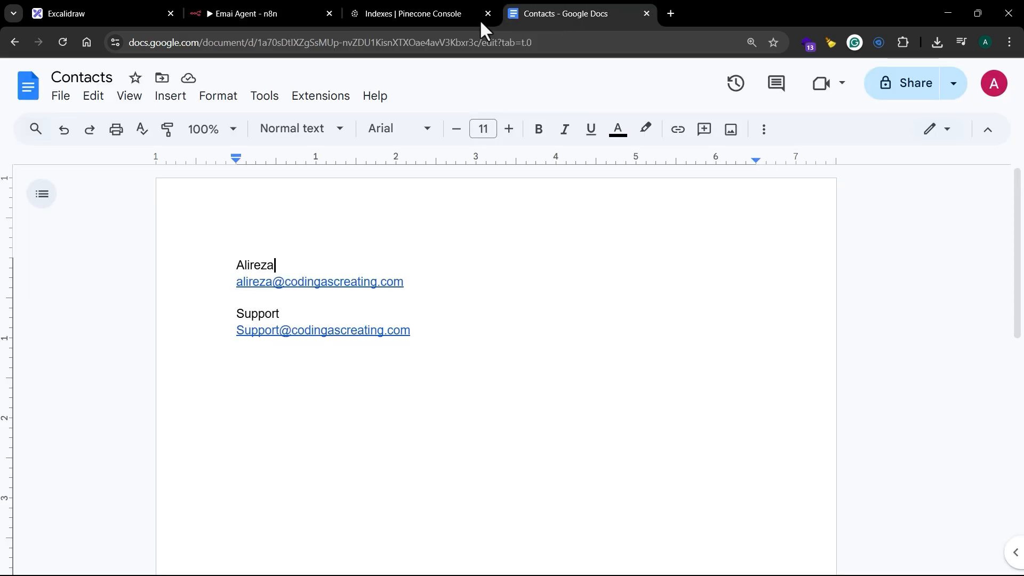
click(319, 43)
click(254, 46)
drag(286, 45, 508, 50)
key(ctrl+c)
click(261, 13)
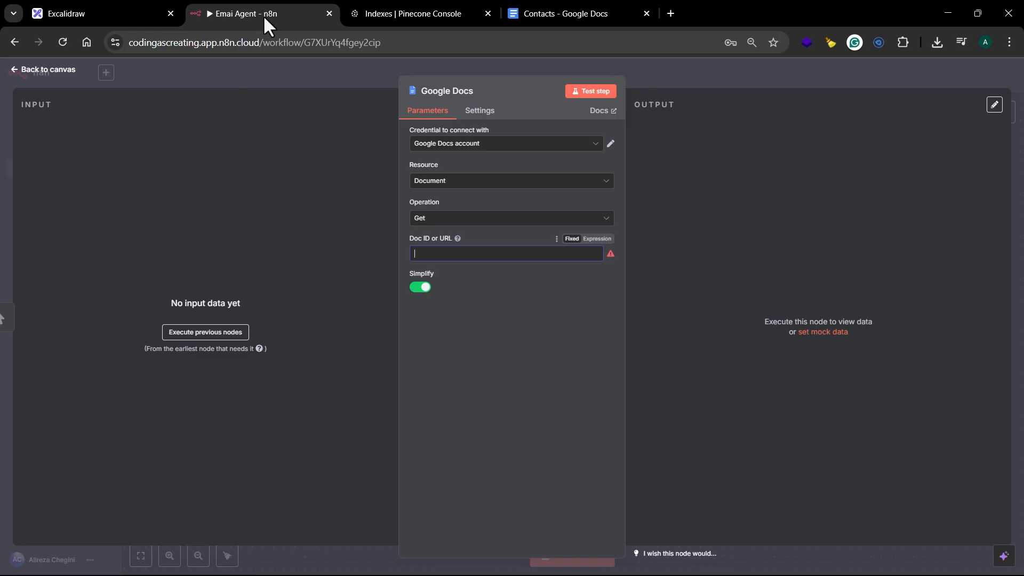
click(434, 254)
key(ctrl+v)
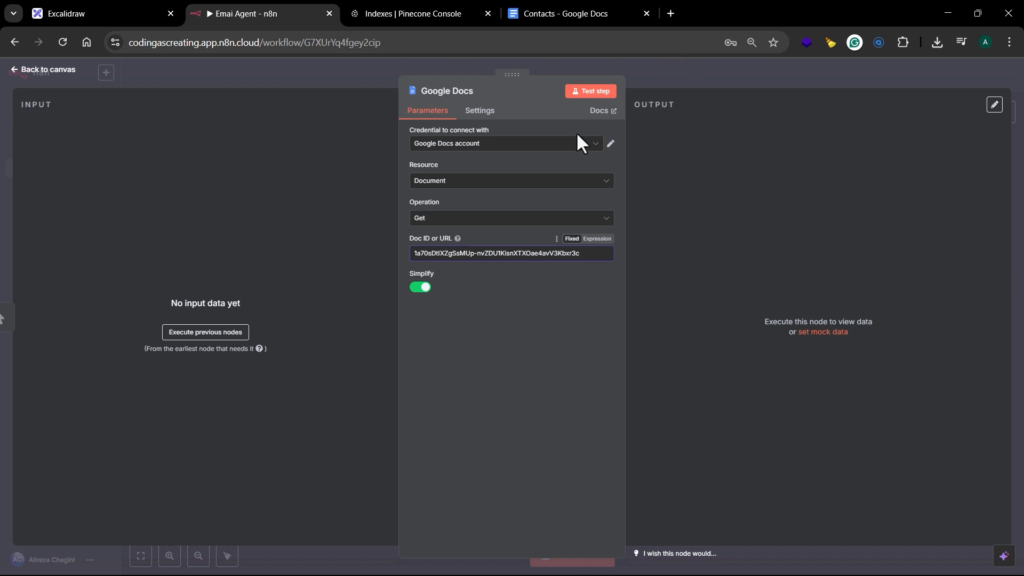
click(604, 93)
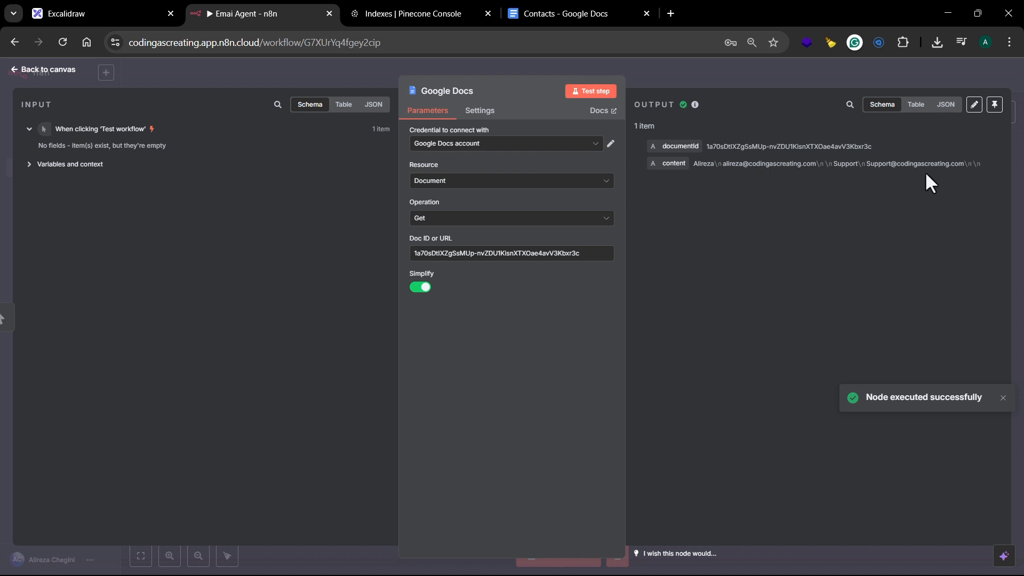
click(732, 76)
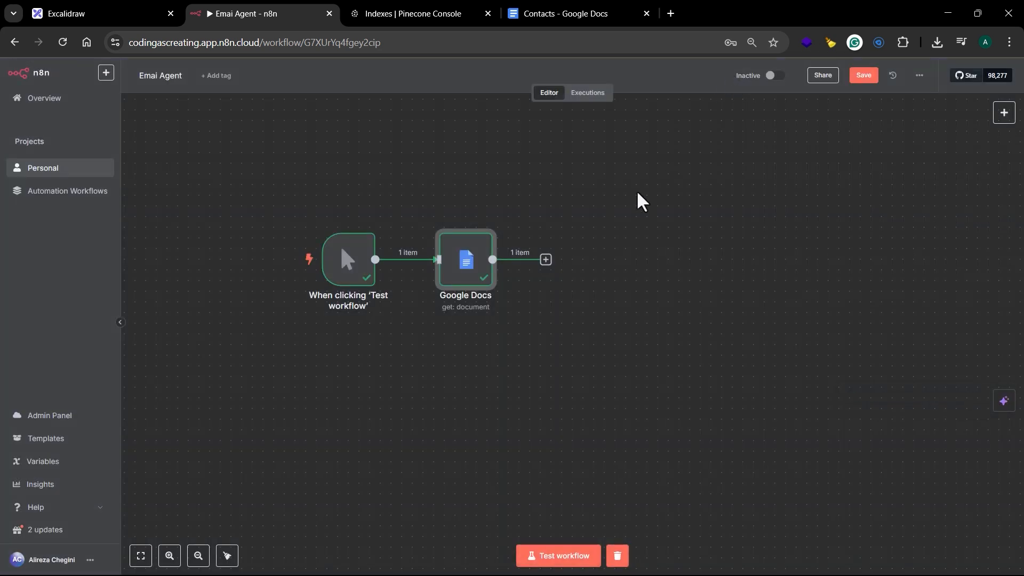
Step: Add a Pinecone Vector Store "Add documents to vector store" node after Google Docs and check its Pinecone credential
click(546, 260)
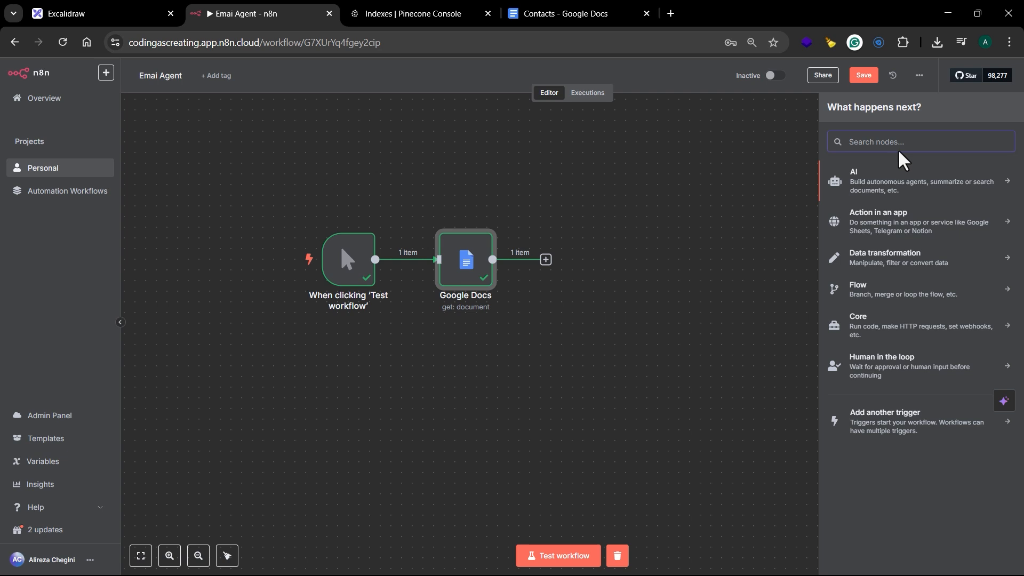
text(pin)
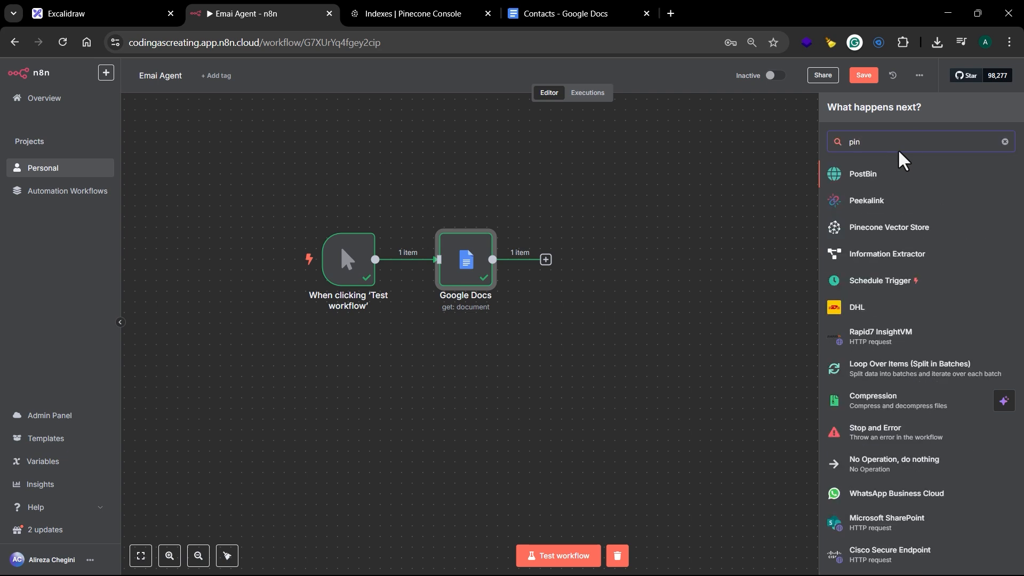
click(905, 230)
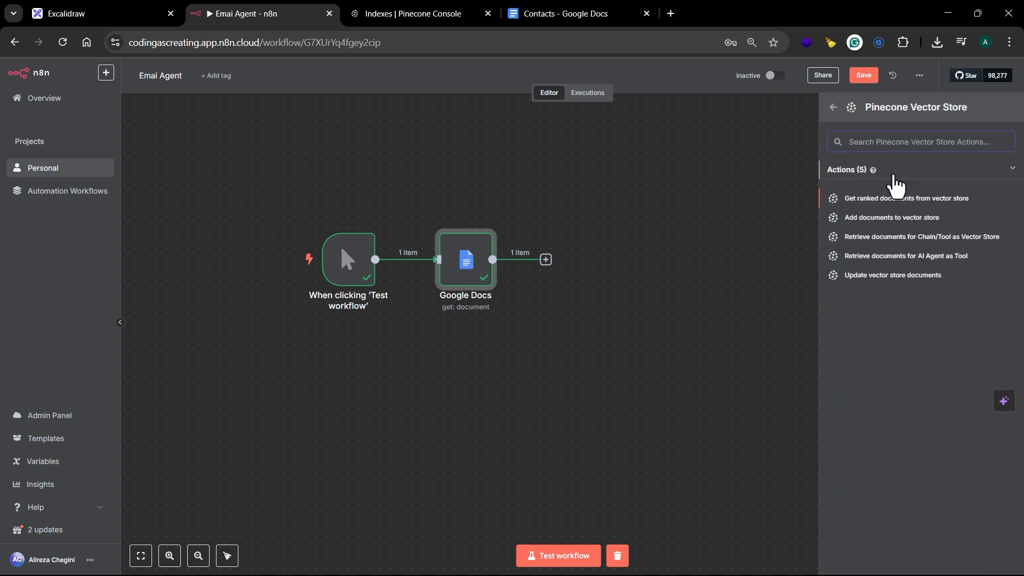
click(877, 219)
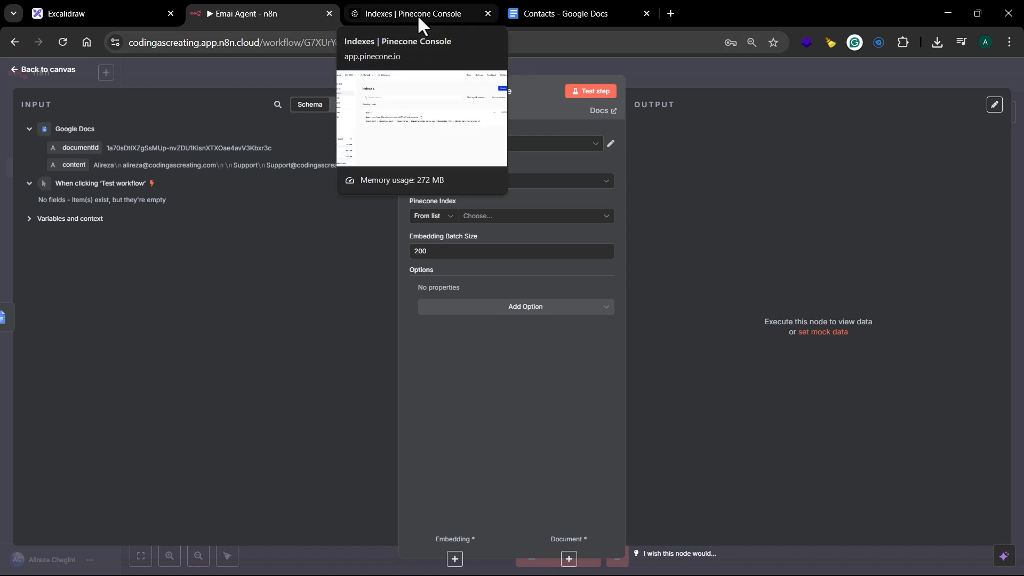
click(610, 143)
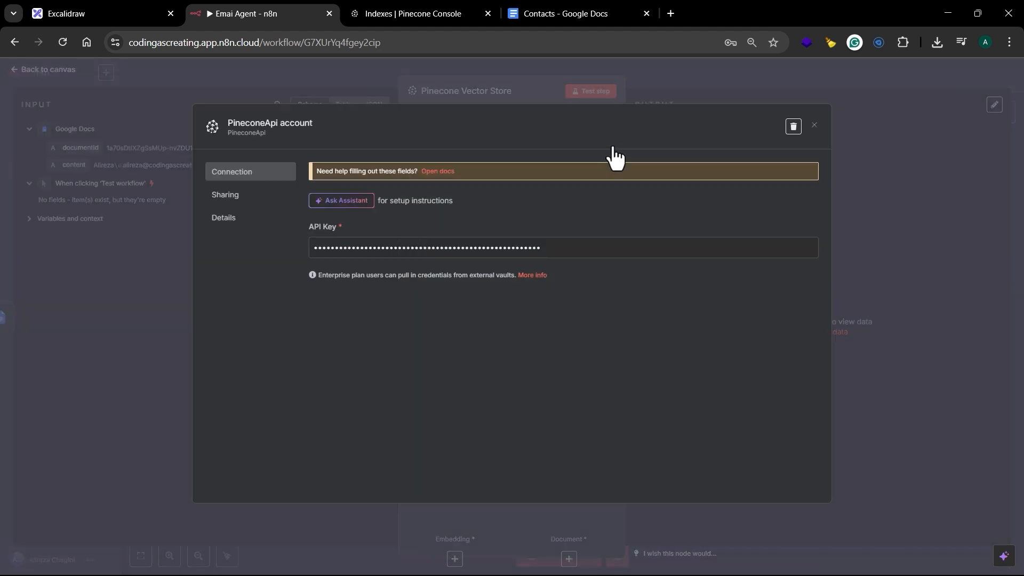
click(814, 125)
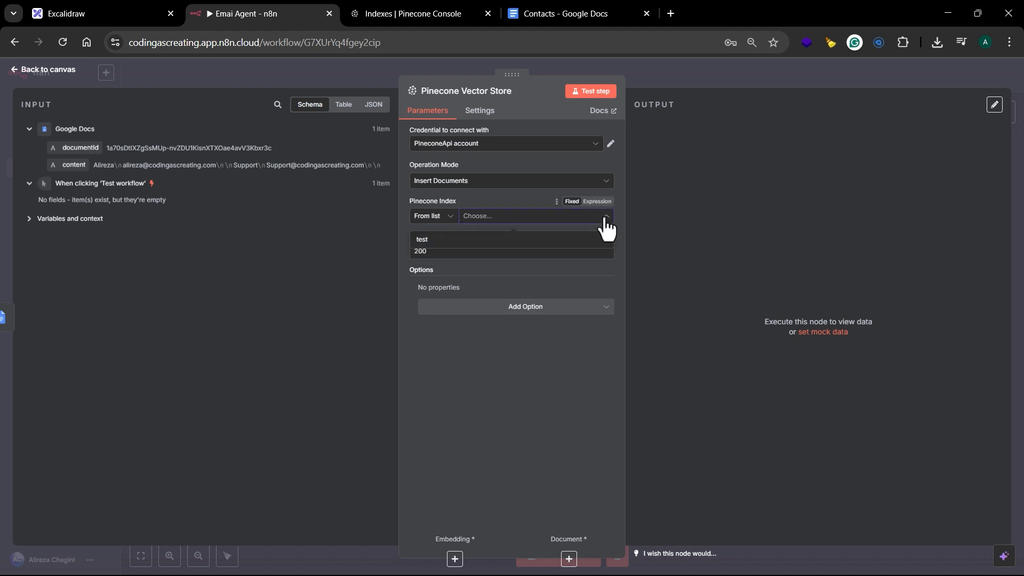
Step: Set the Pinecone Vector Store node's index to "test" and compare it with the index in the Pinecone console
click(569, 243)
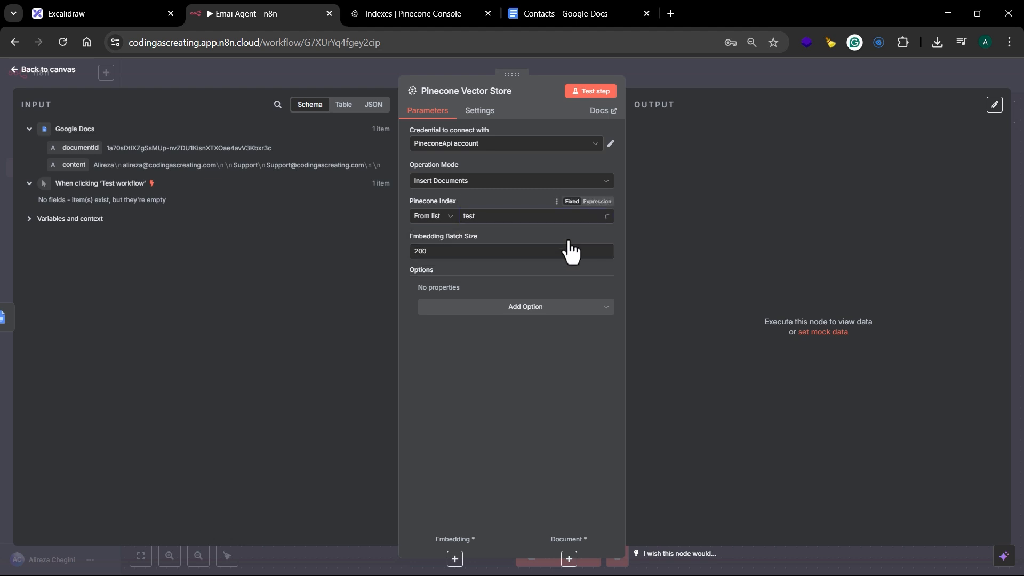
click(401, 13)
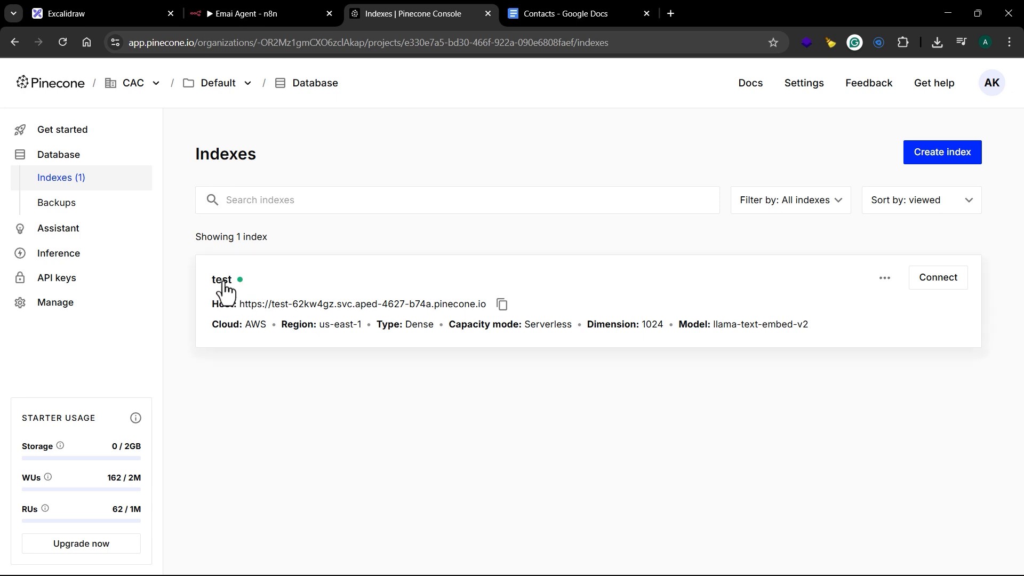
click(273, 21)
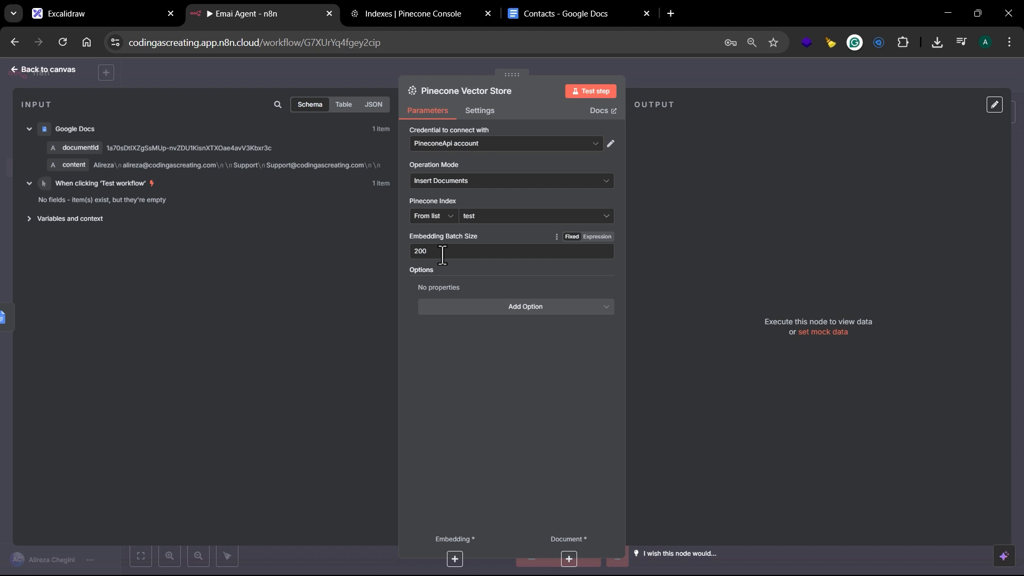
Step: Add the Pinecone Namespace option to the vector store node and set it to "Contacts"
click(592, 309)
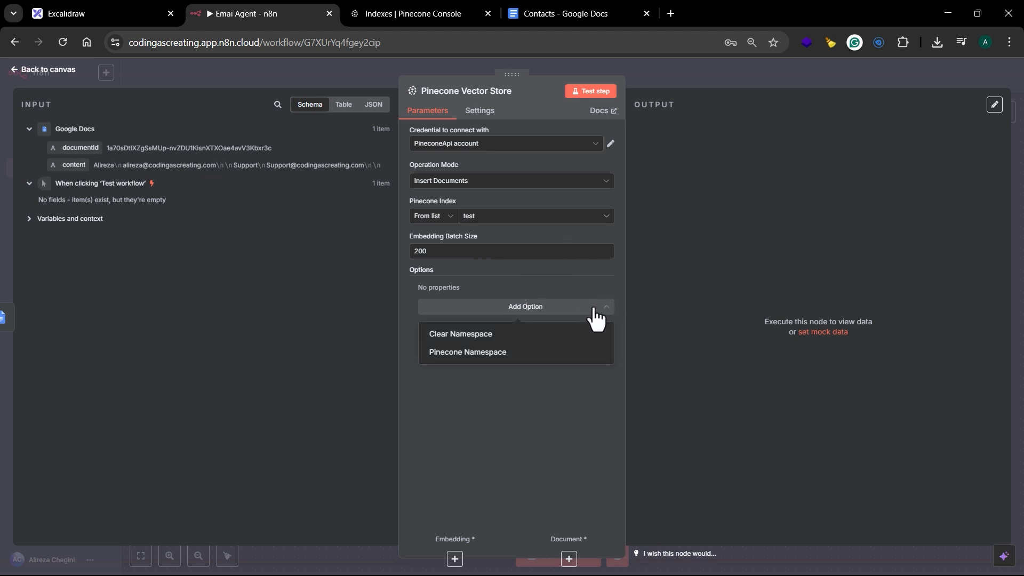
click(470, 353)
click(470, 302)
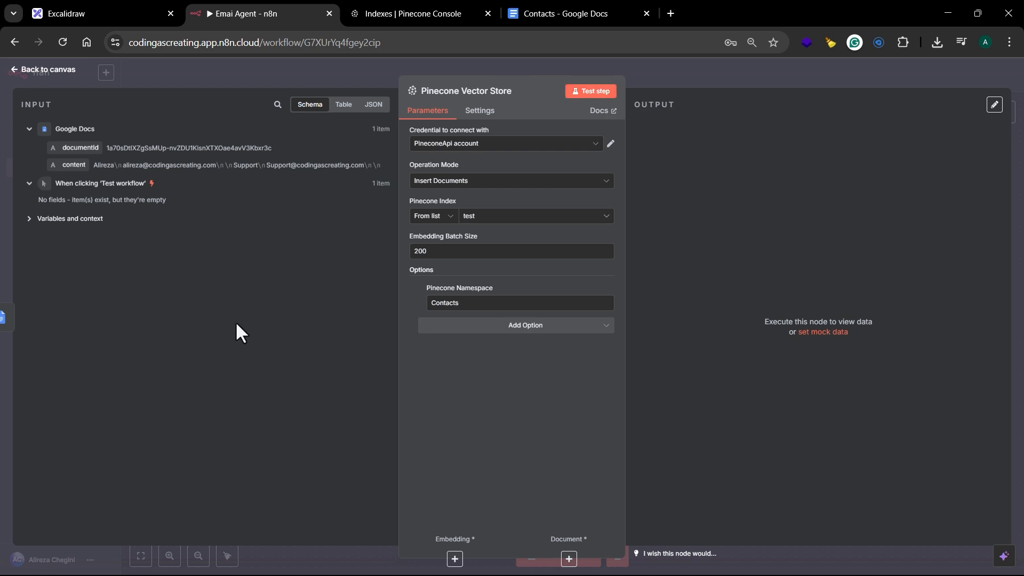
click(669, 80)
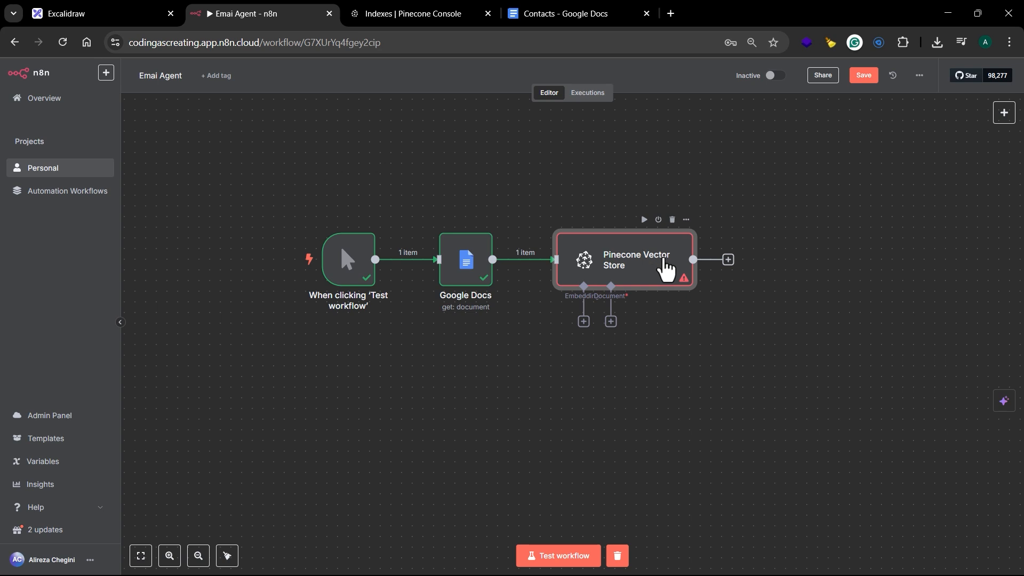
Step: Attach an Embeddings OpenAI node to the Pinecone Vector Store's embedding input, with the Dimensions option set to 1024
click(583, 321)
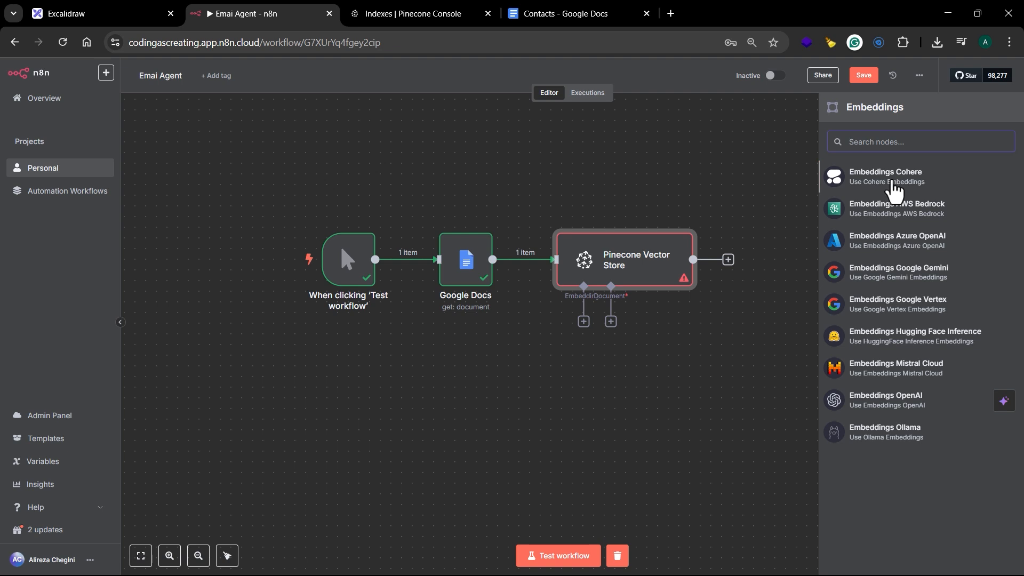
text(open)
click(895, 190)
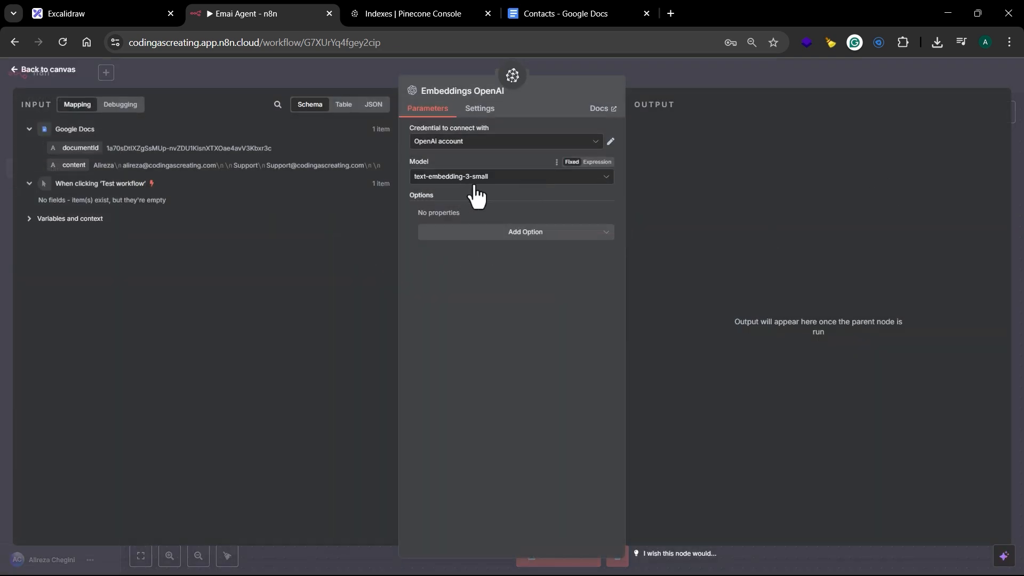
click(557, 239)
click(490, 261)
click(481, 230)
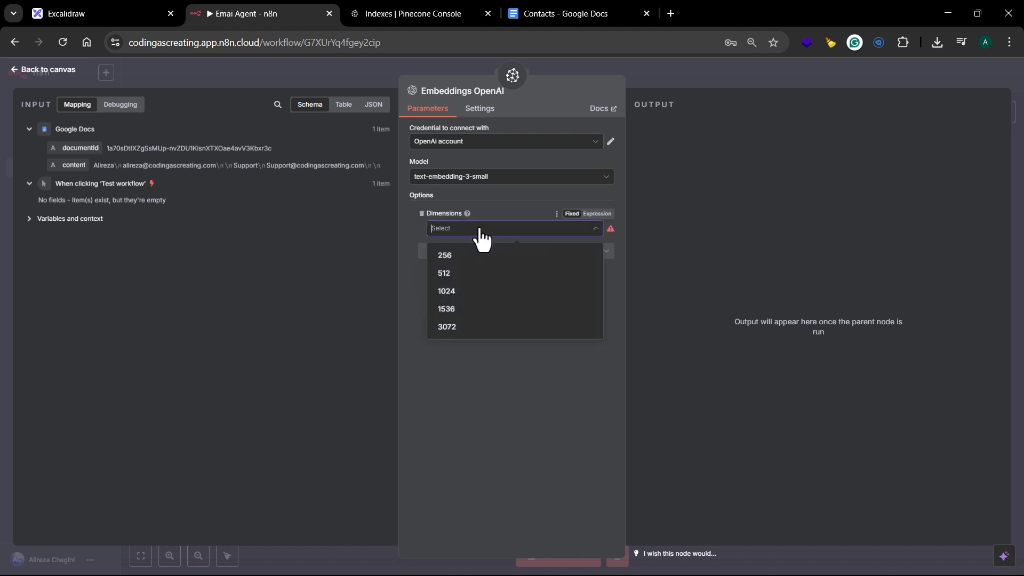
click(455, 290)
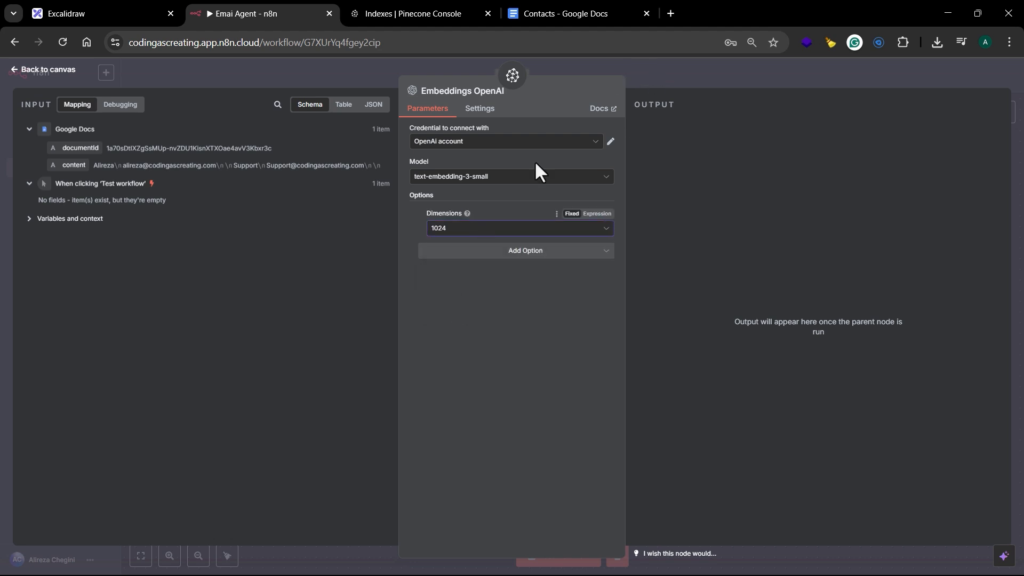
Step: Reposition the Embeddings OpenAI node and attach a Default Data Loader to the Pinecone Vector Store's document input
click(669, 84)
drag(592, 375, 496, 407)
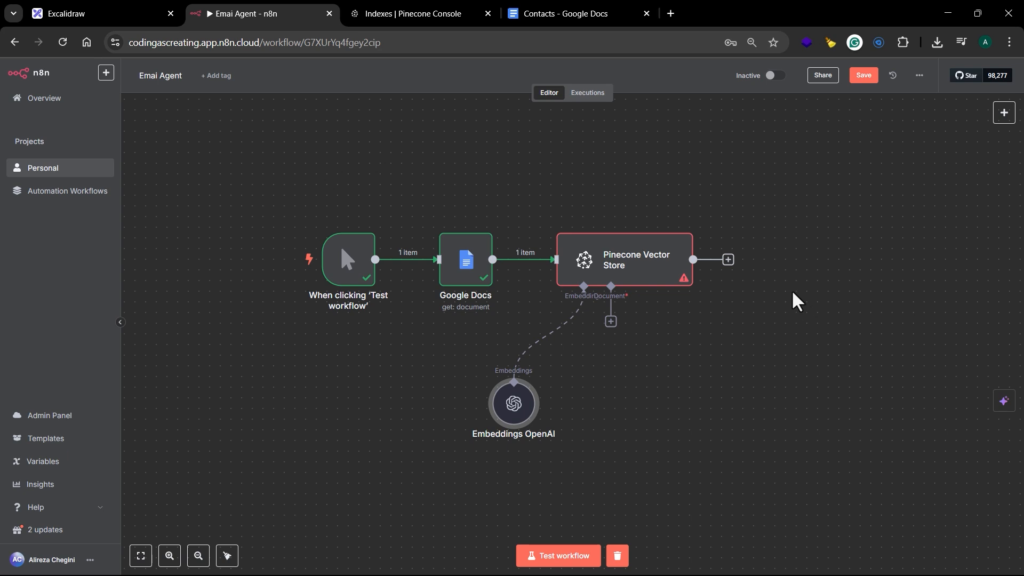
click(611, 321)
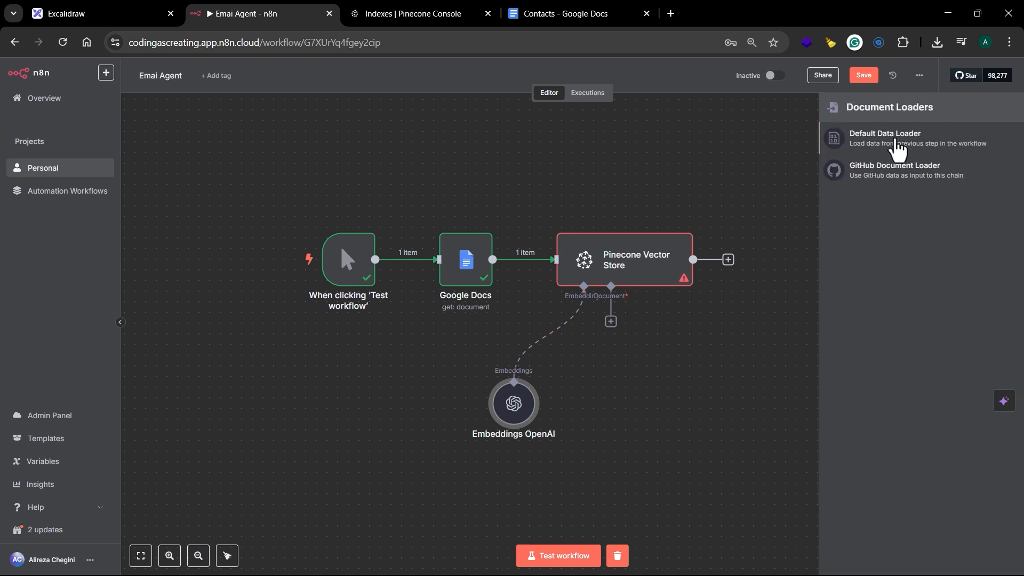
click(896, 151)
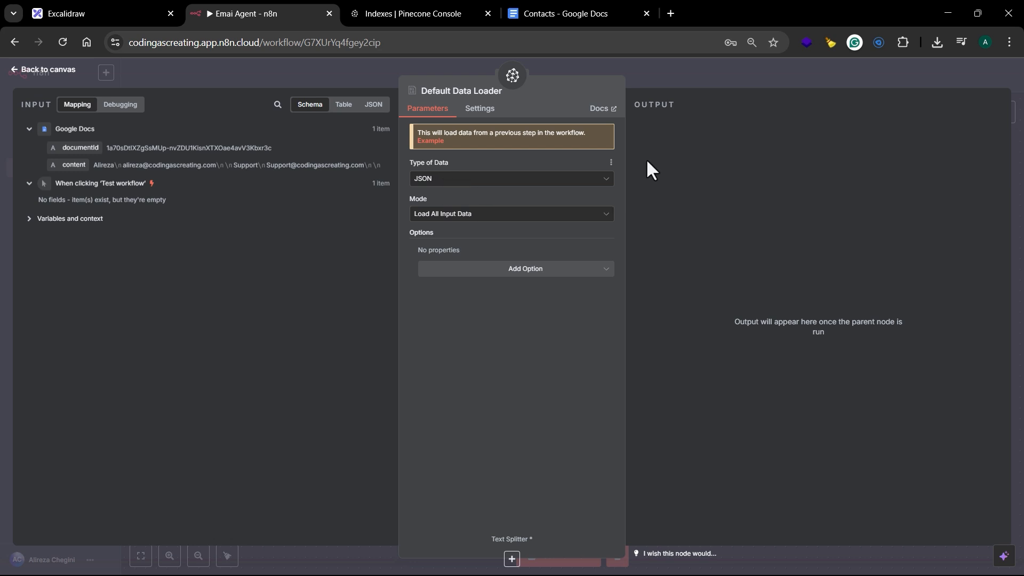
click(733, 77)
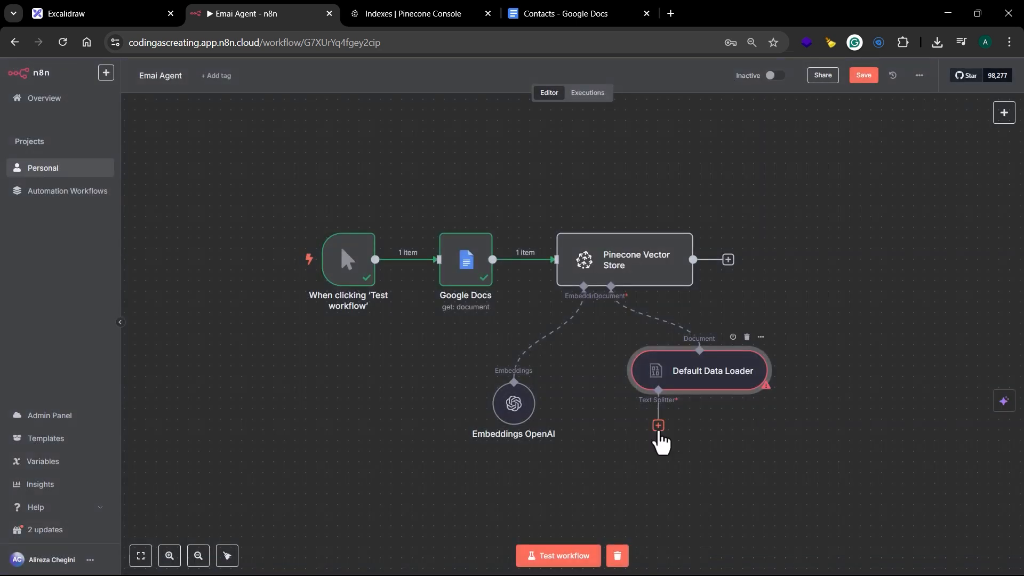
Step: Attach a Token Splitter to the Default Data Loader's text splitter input and set its chunk size to 200
click(658, 427)
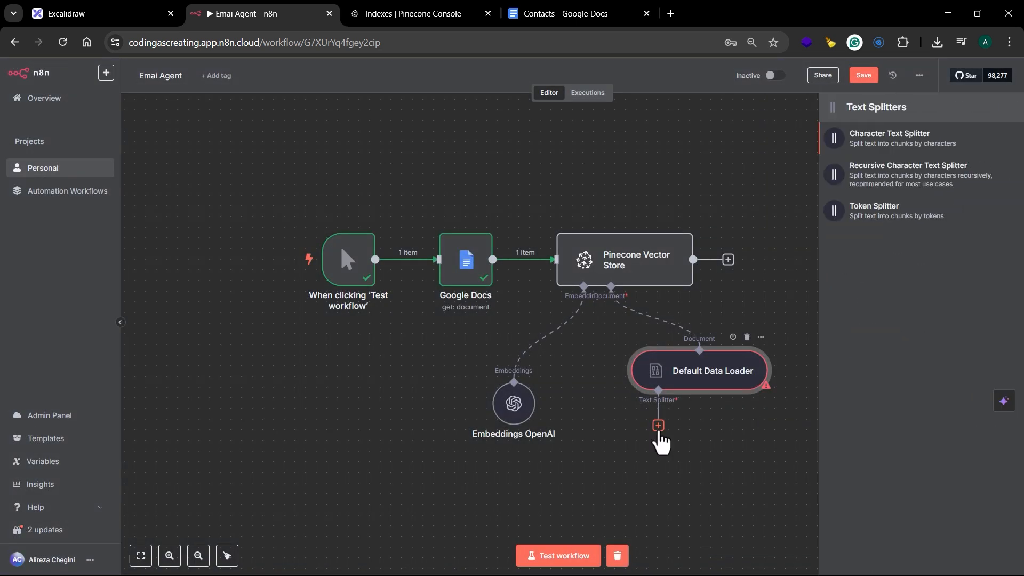
click(864, 219)
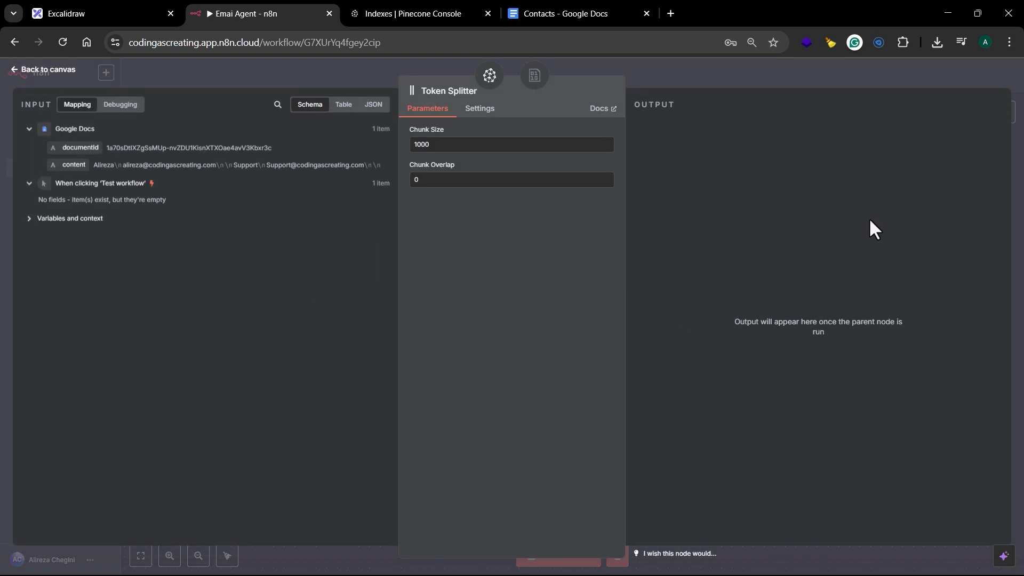
click(490, 150)
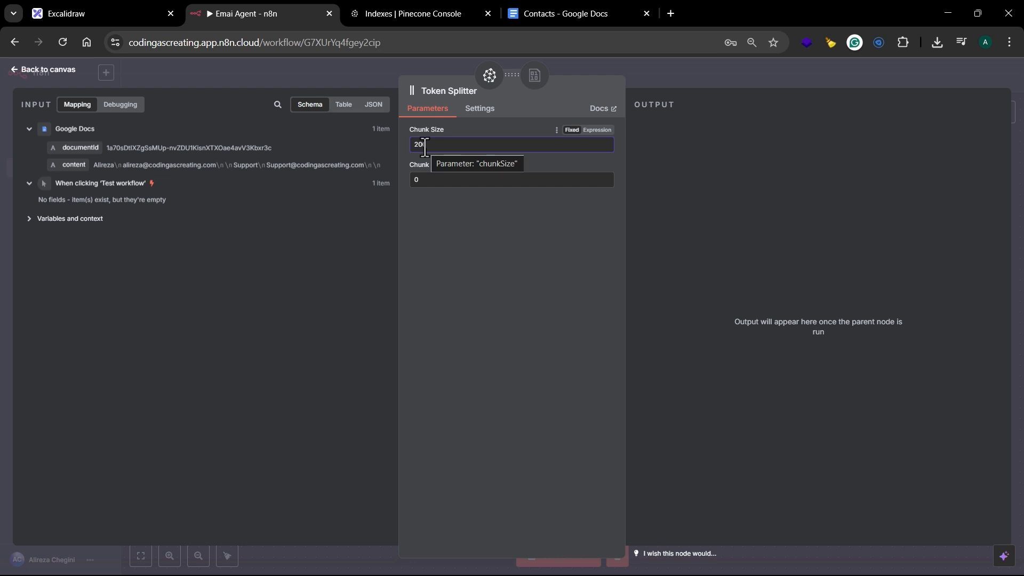
click(733, 79)
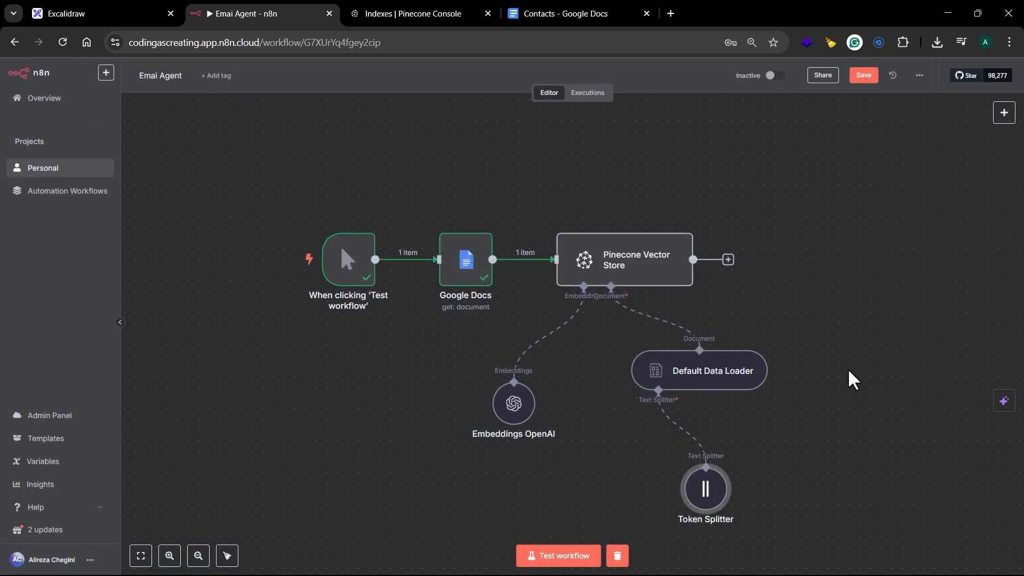
Step: Select all six workflow nodes and tidy up their layout
drag(847, 377, 754, 320)
drag(230, 147, 779, 514)
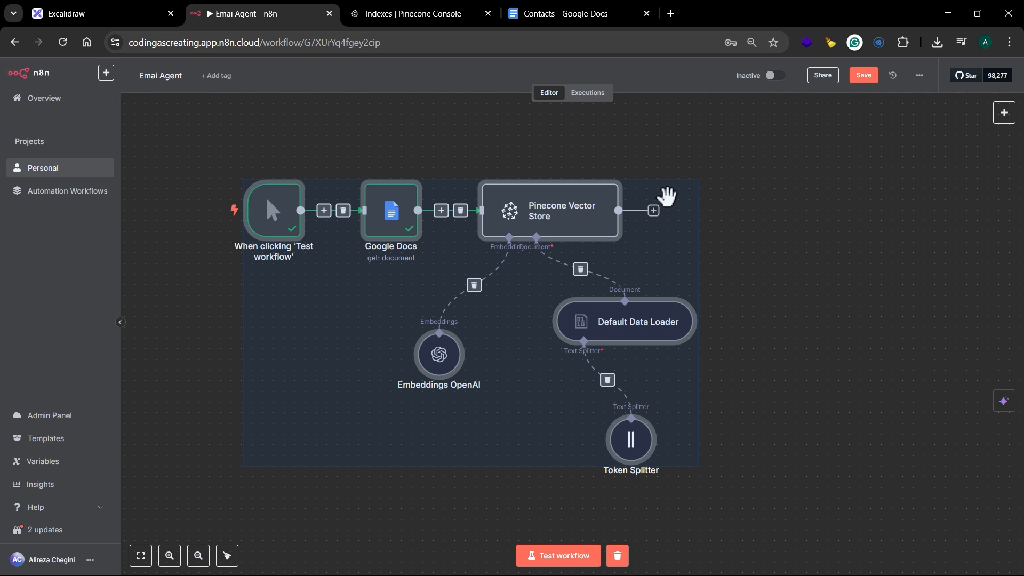
right_click(661, 209)
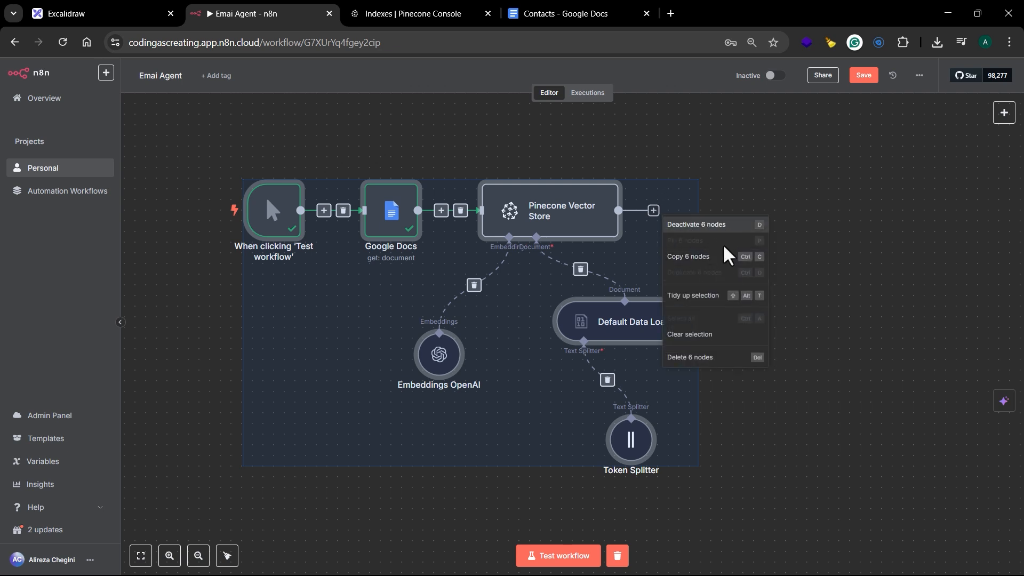
click(721, 296)
click(832, 316)
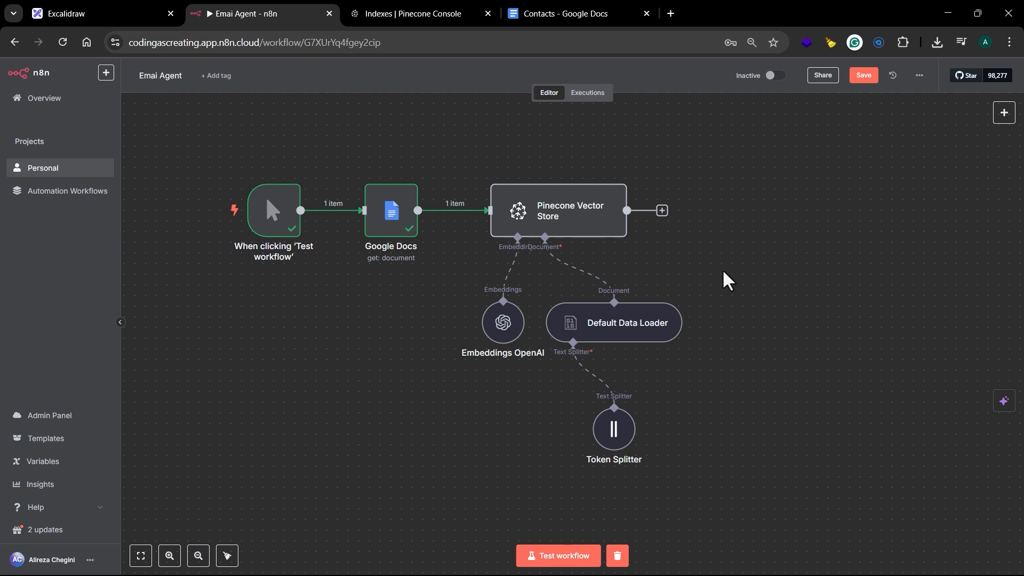
Step: Test the workflow from its manual trigger and check the refreshed namespaces of the "test" index in the Pinecone console
mouse_move(275, 216)
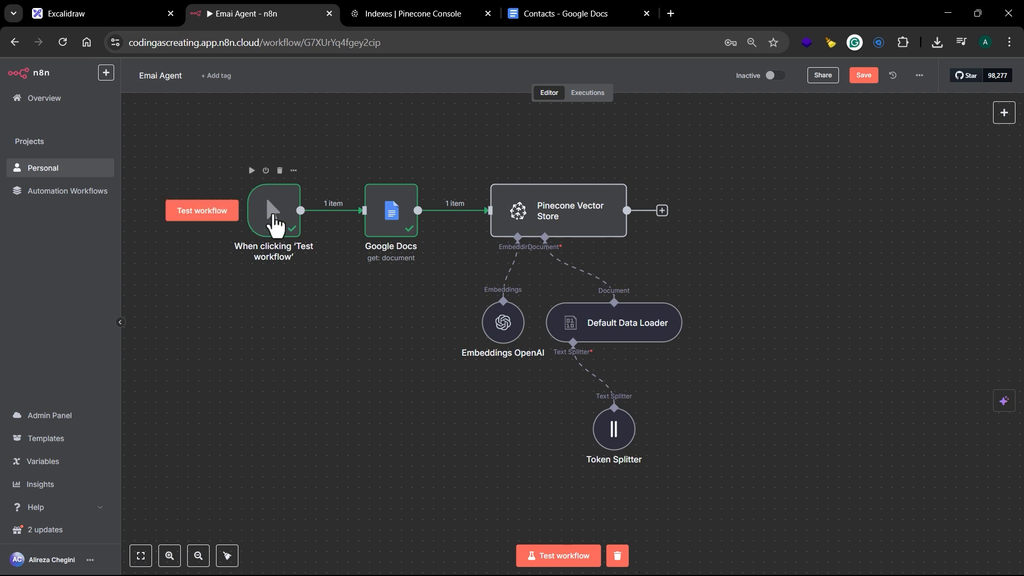
click(205, 213)
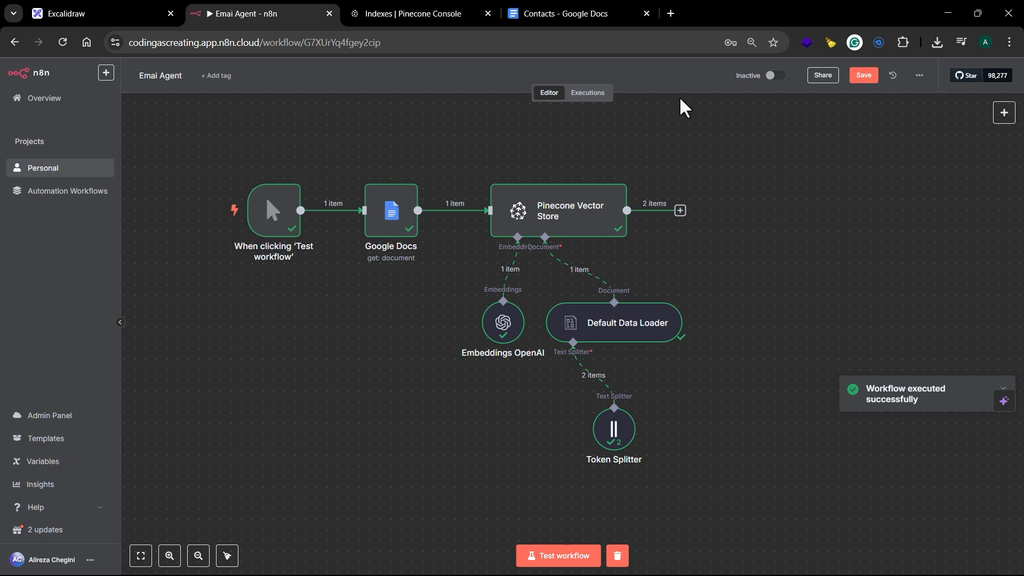
click(421, 15)
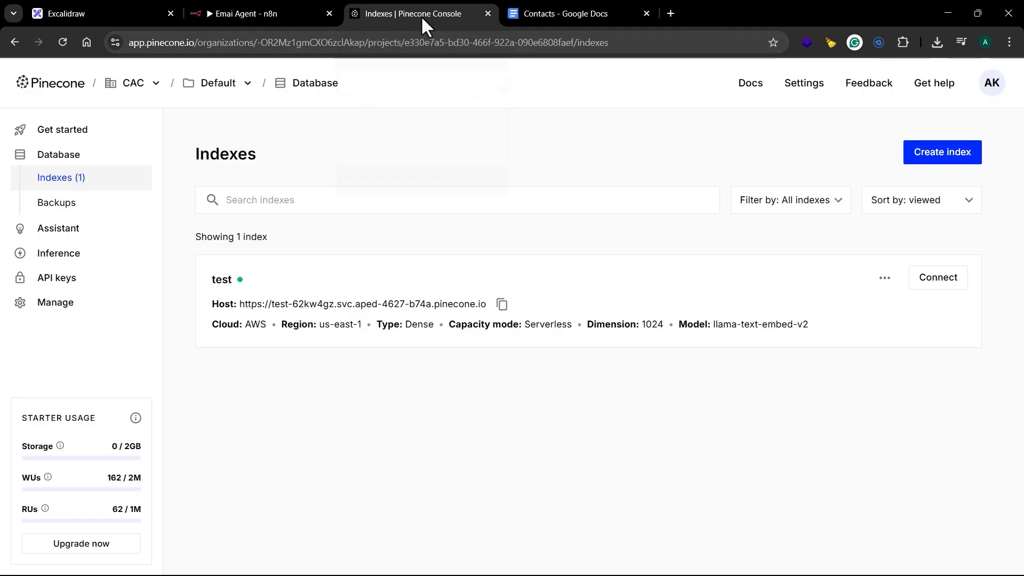
click(414, 306)
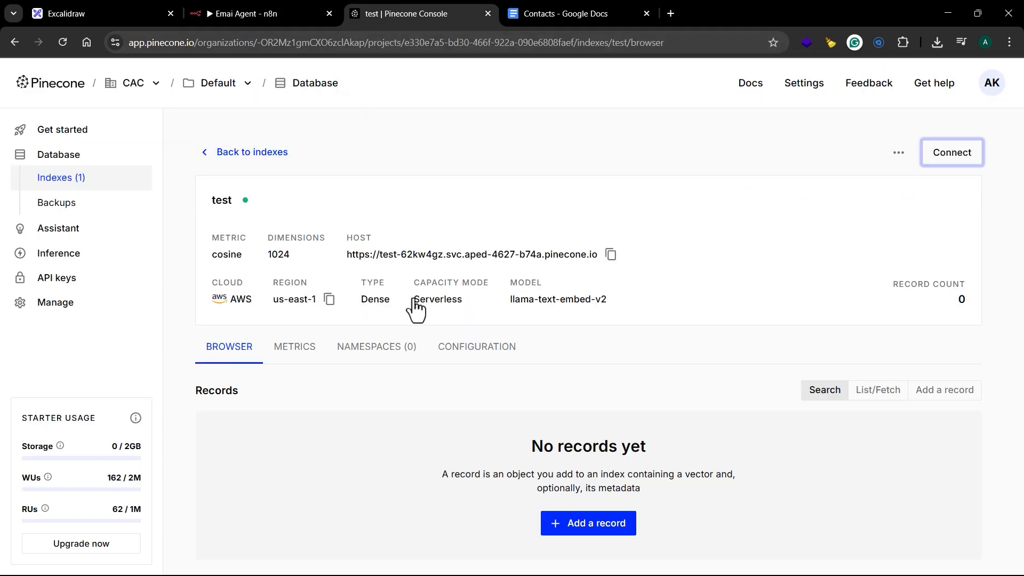
click(378, 357)
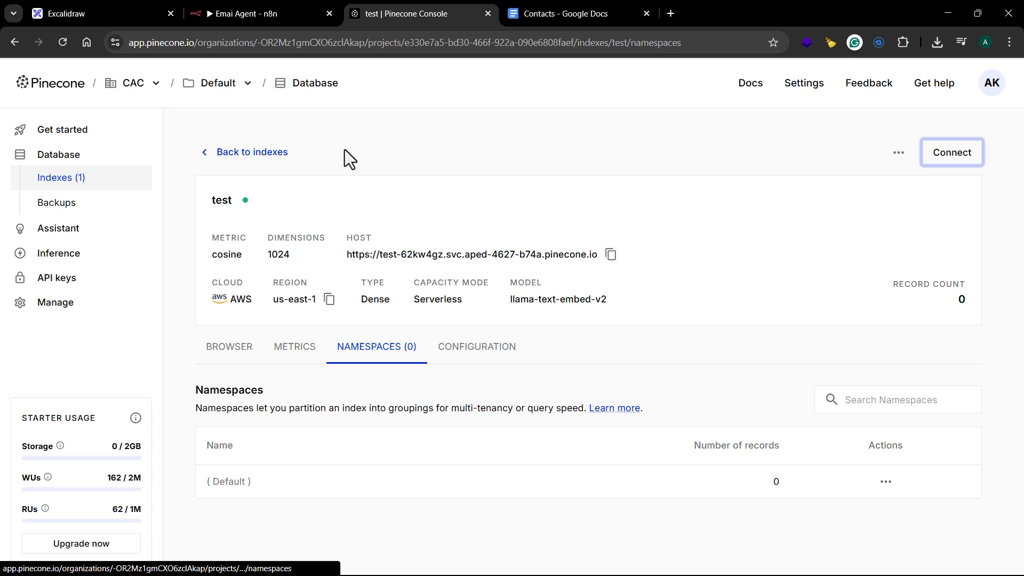
click(62, 46)
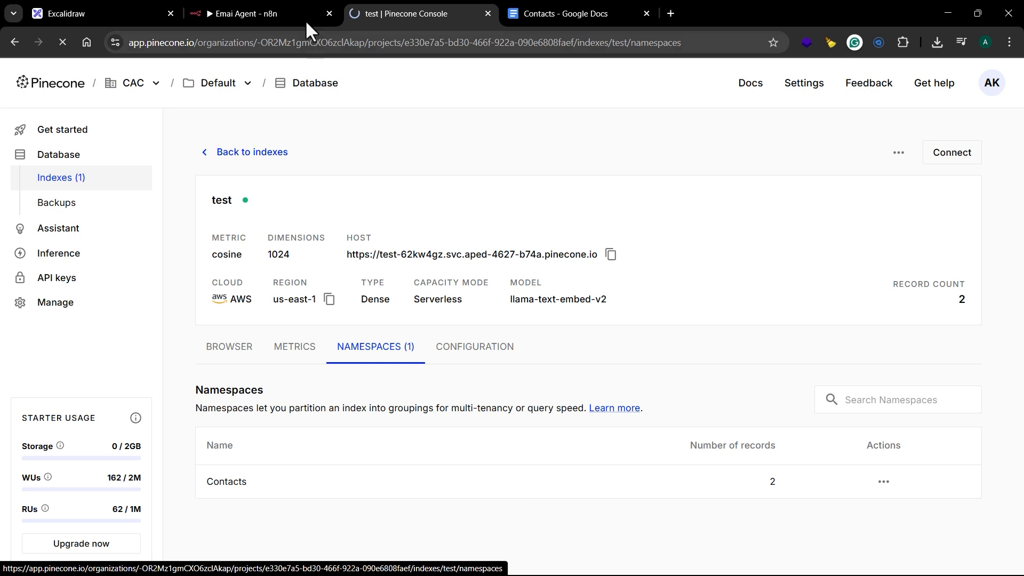
Step: Return to the n8n workflow and add a Chat Trigger node with its default parameters
click(263, 15)
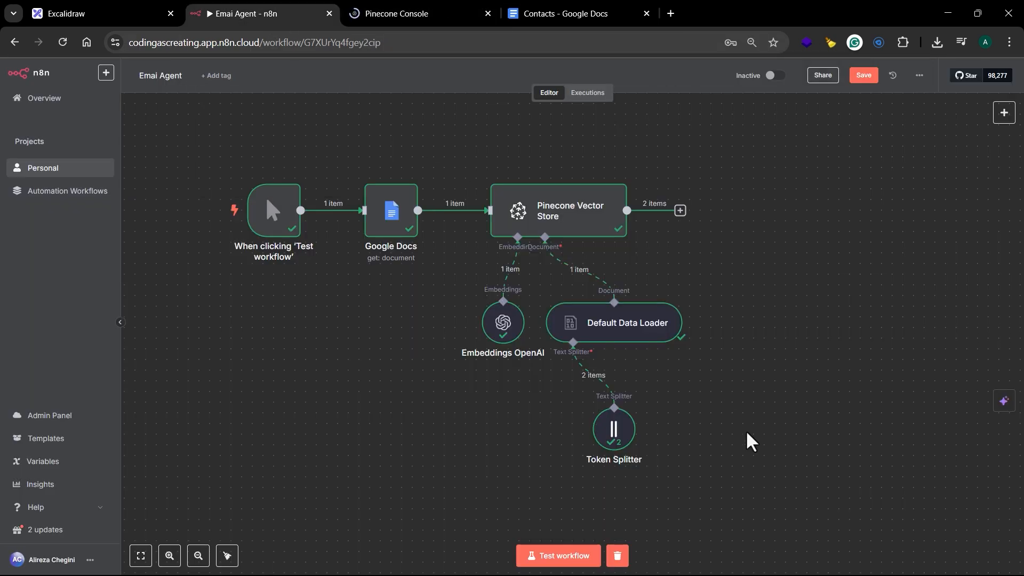
scroll(718, 460, left, 3)
scroll(719, 459, down, 1)
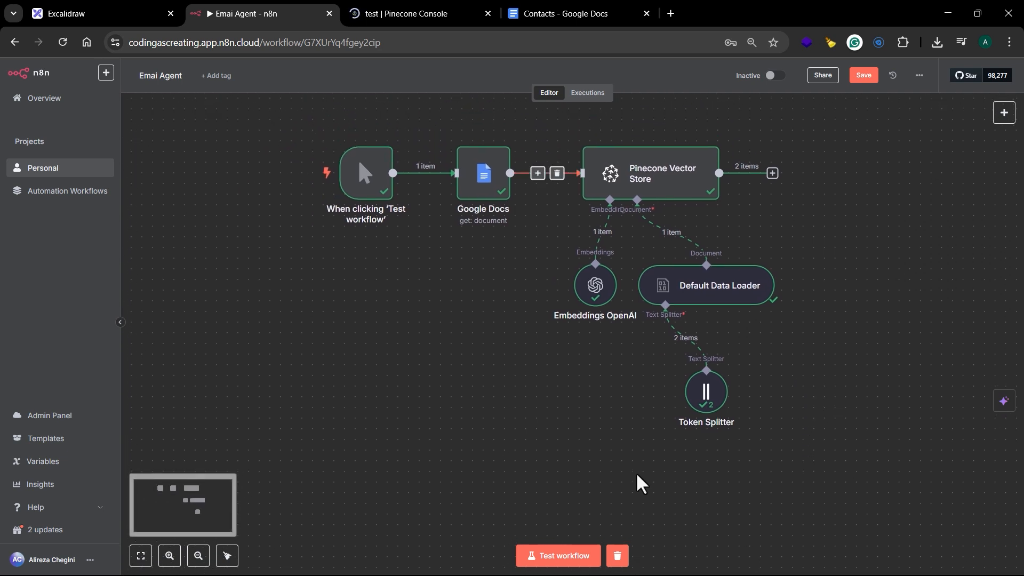
drag(768, 512, 722, 267)
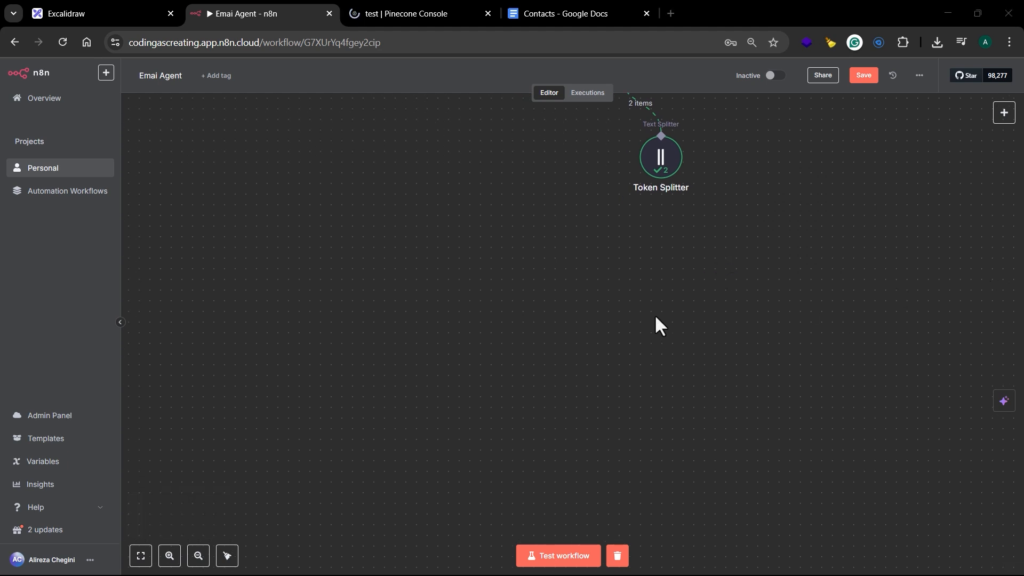
drag(626, 310, 614, 258)
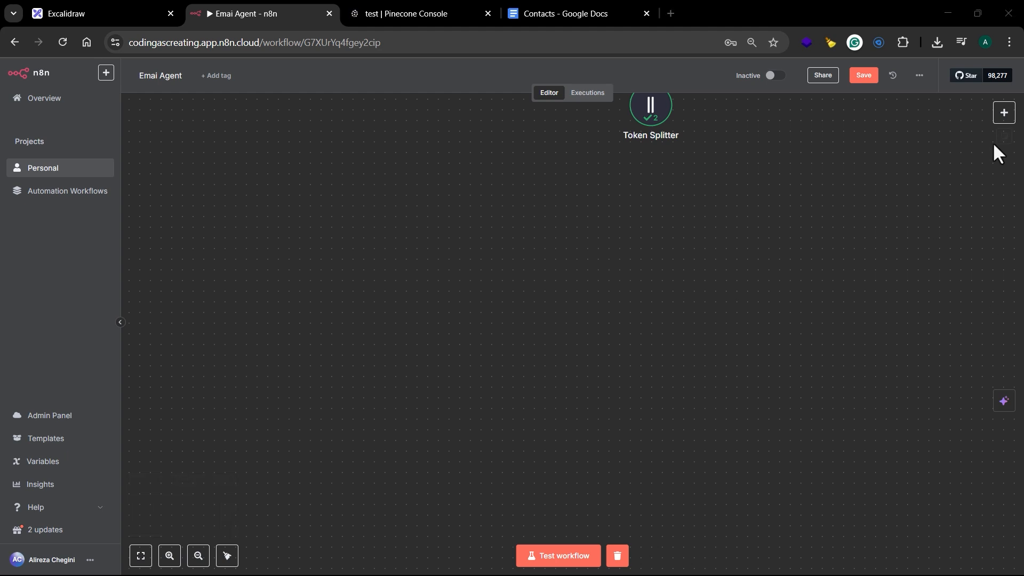
click(1001, 118)
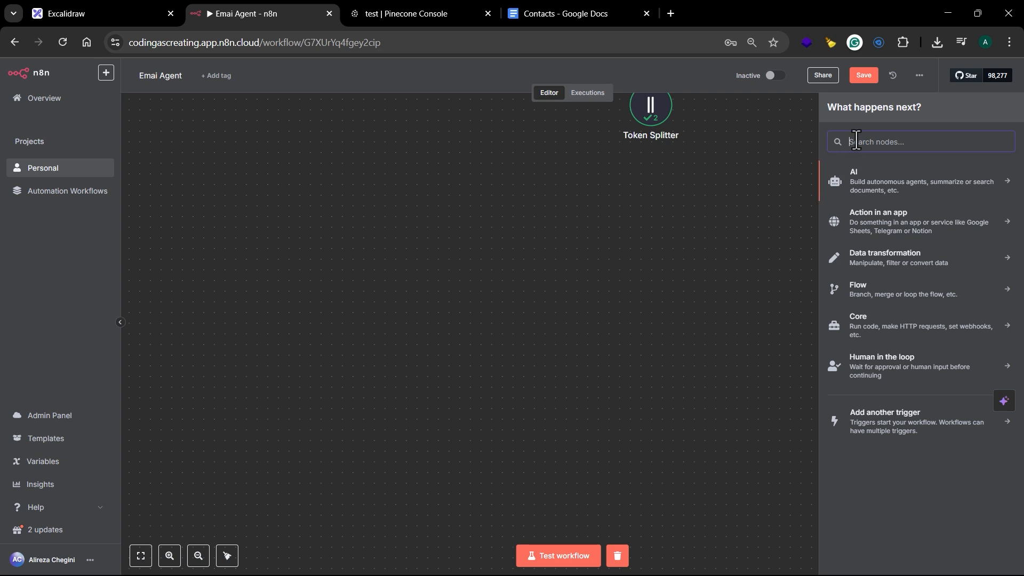
text(chat)
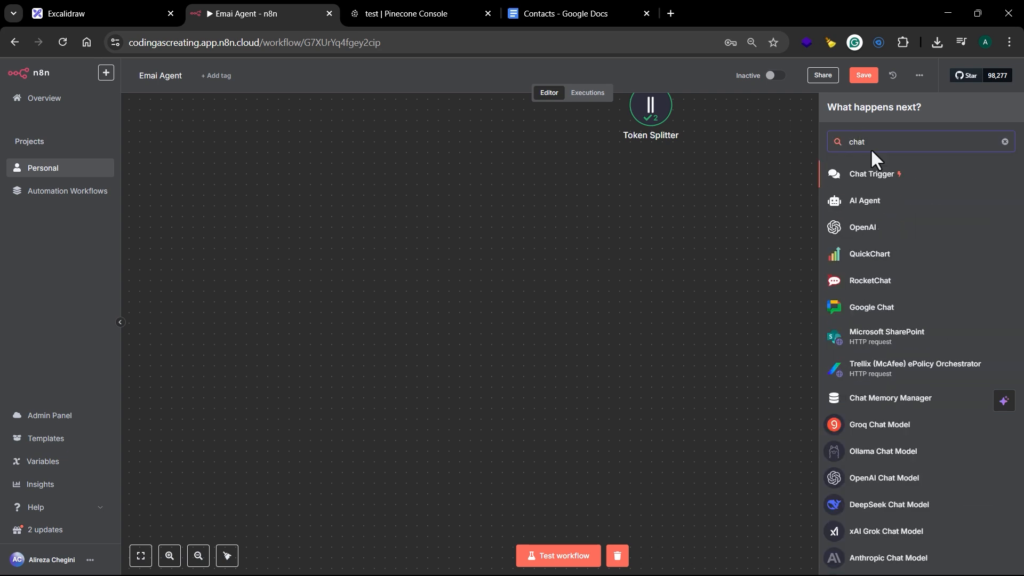
click(874, 177)
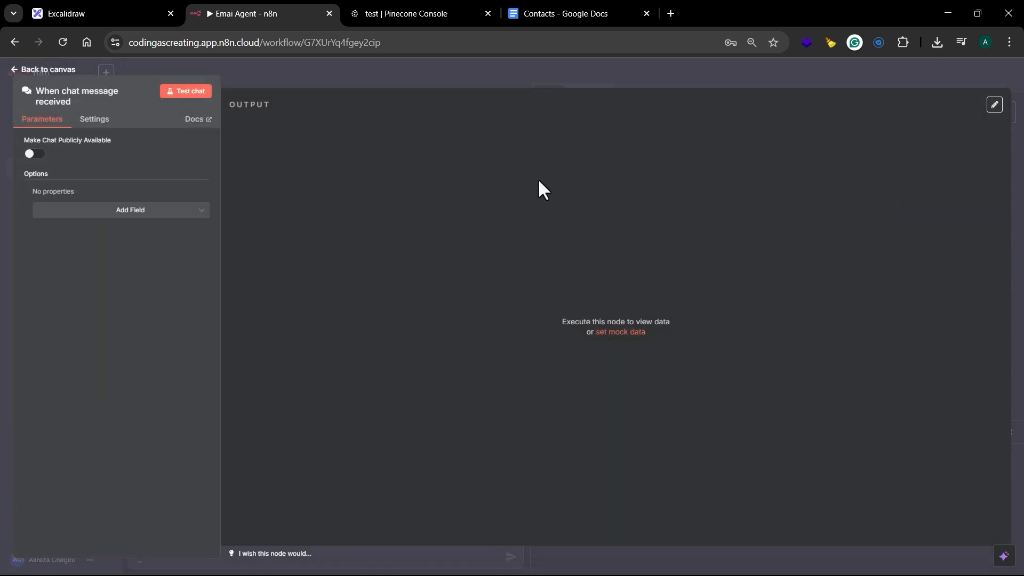
click(544, 74)
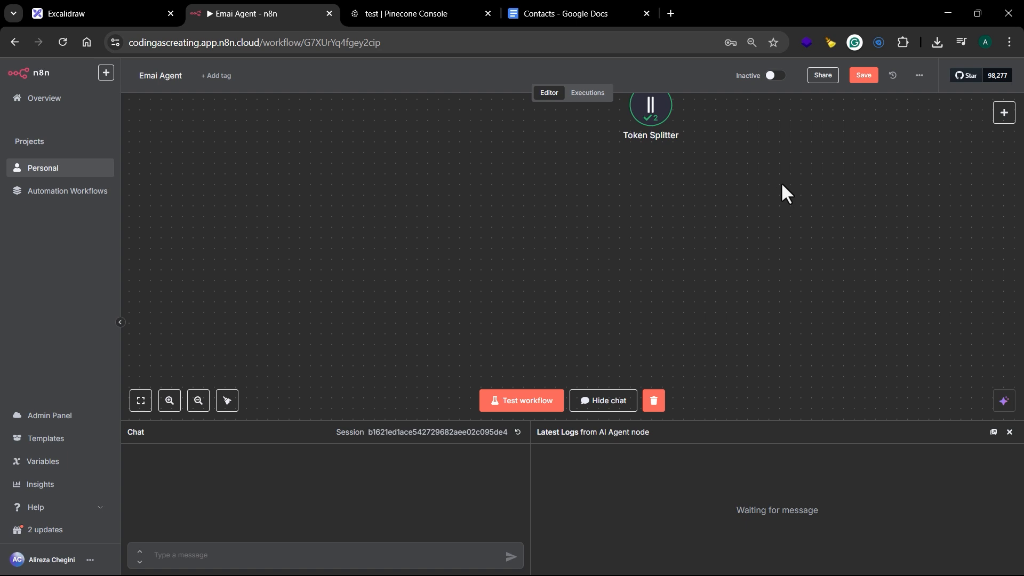
Step: Move the chat trigger node to an empty canvas area below the contact-loading nodes
drag(774, 163, 789, 388)
drag(529, 120, 391, 344)
drag(510, 359, 563, 125)
drag(457, 118, 371, 306)
scroll(430, 230, down, 6)
drag(407, 257, 399, 276)
scroll(416, 286, up, 5)
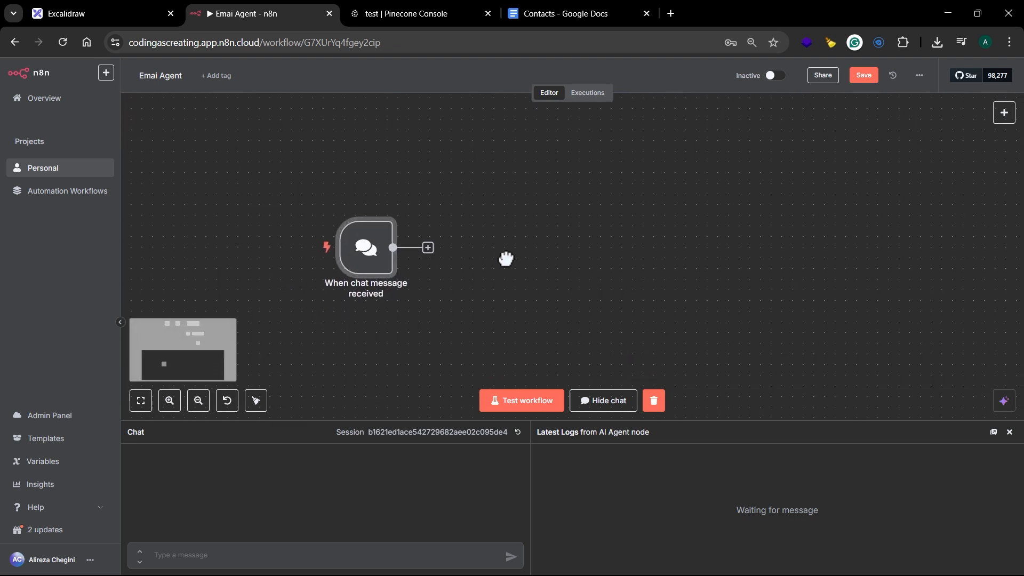
Step: Add an AI Agent node connected to the chat trigger's output
click(390, 230)
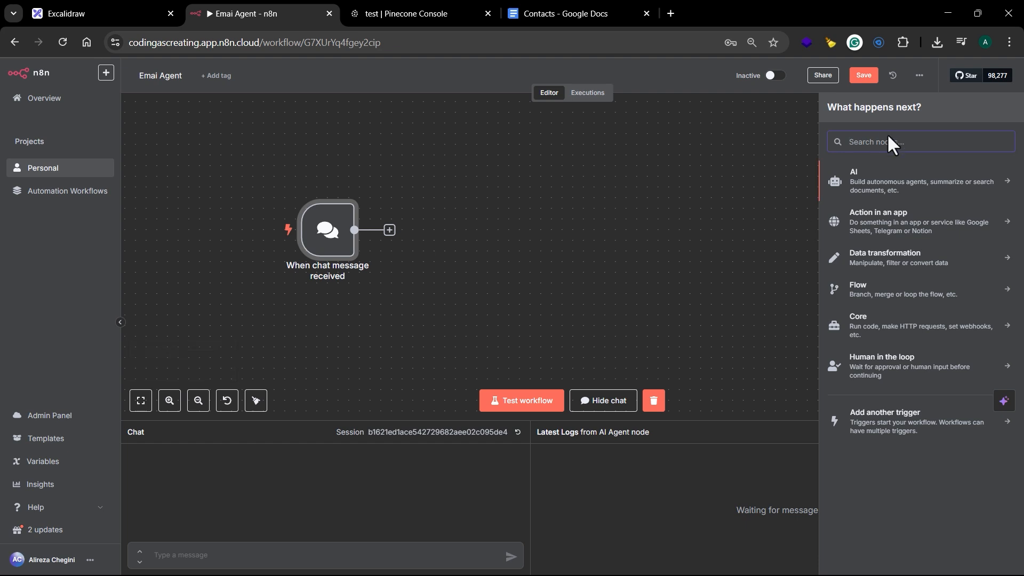
text(ai )
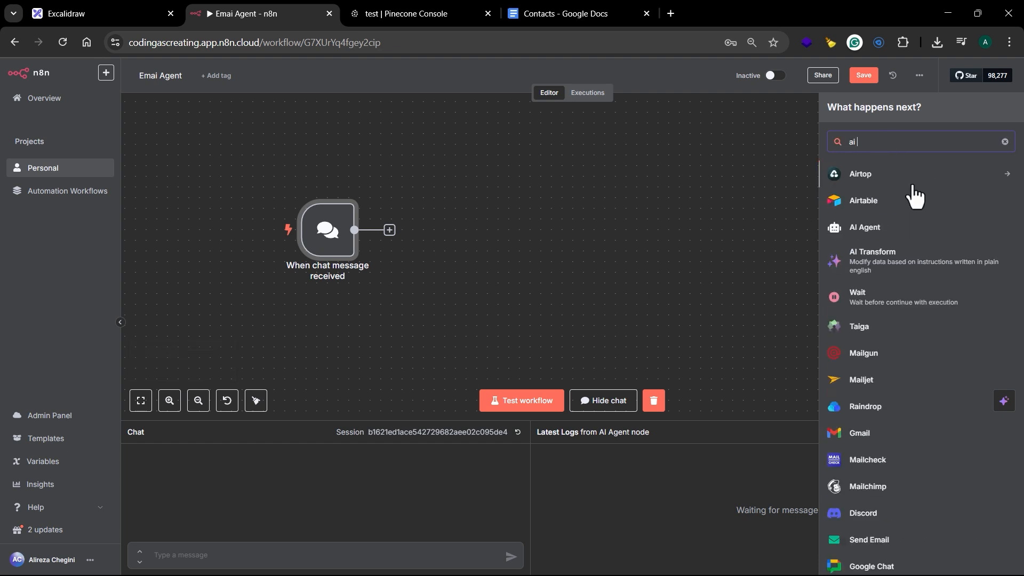
text(age)
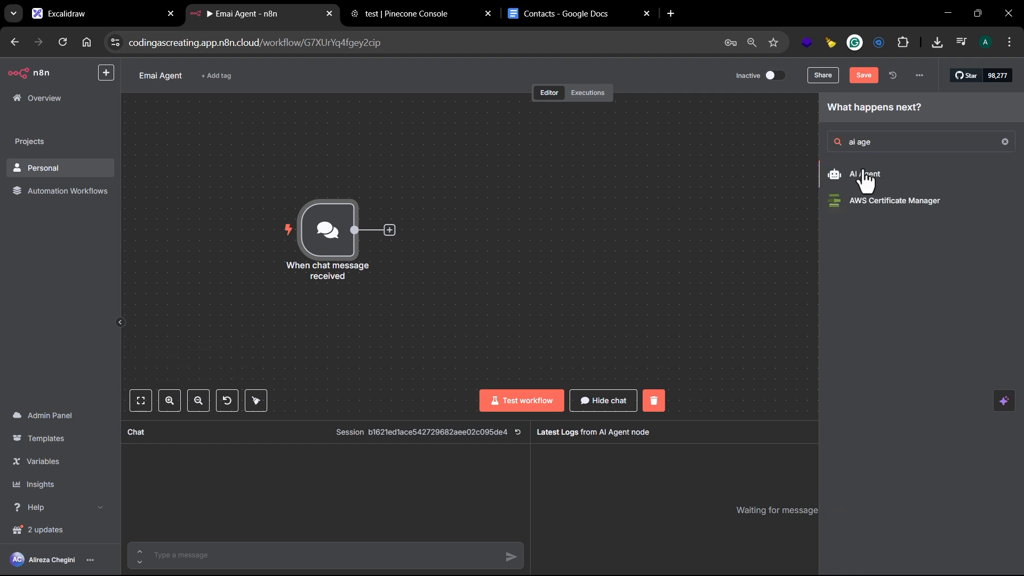
click(865, 176)
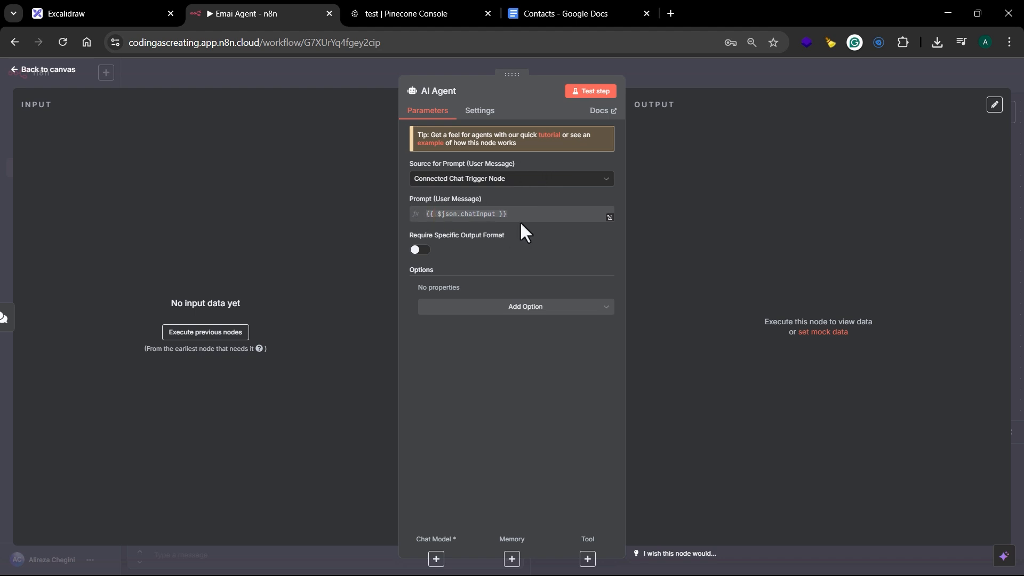
Step: Add the System Message option to the AI Agent and replace its text with the copied email-assistant instructions
click(538, 312)
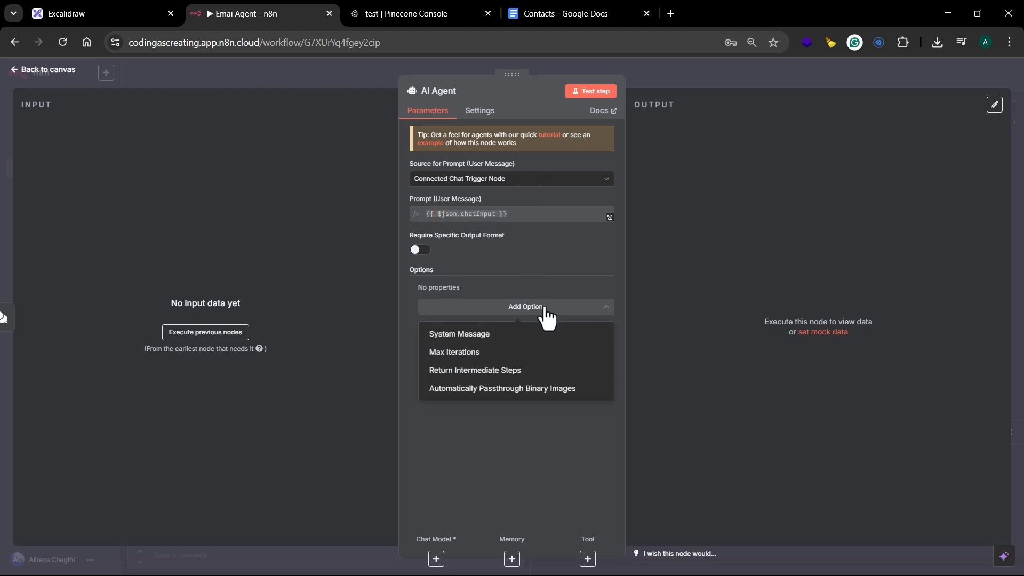
click(532, 340)
click(519, 324)
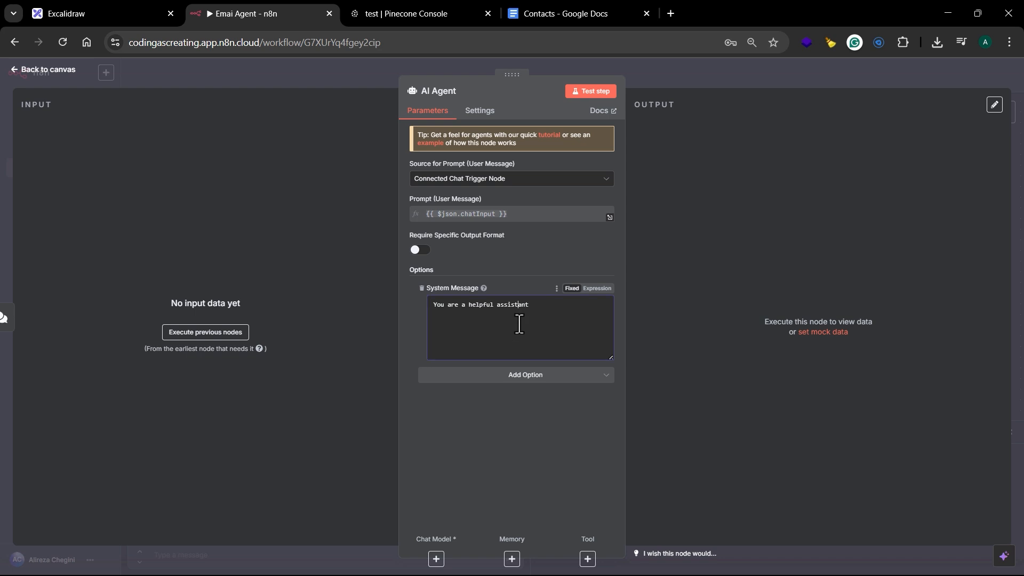
key(ctrl+a)
key(ctrl+v)
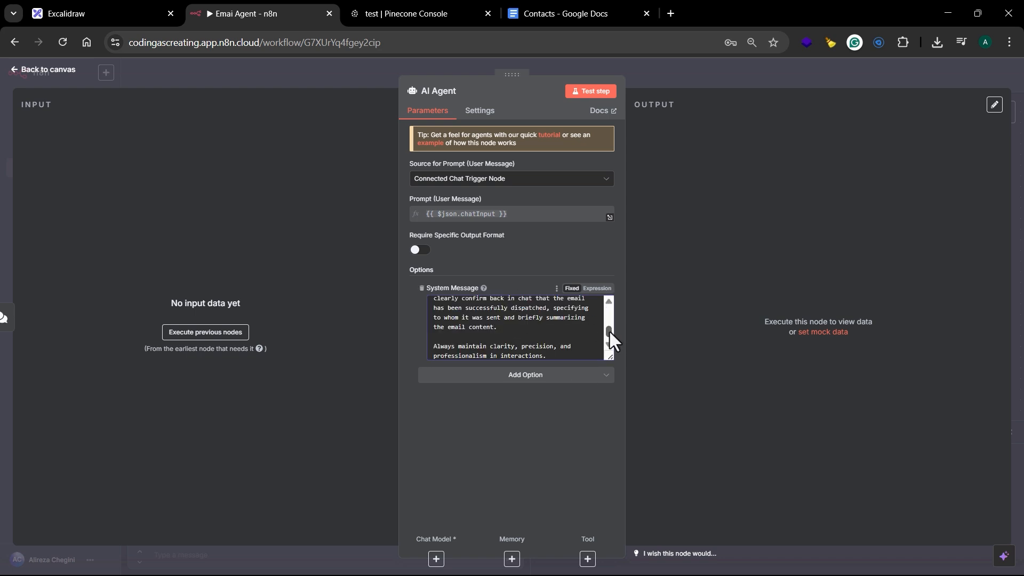
click(716, 75)
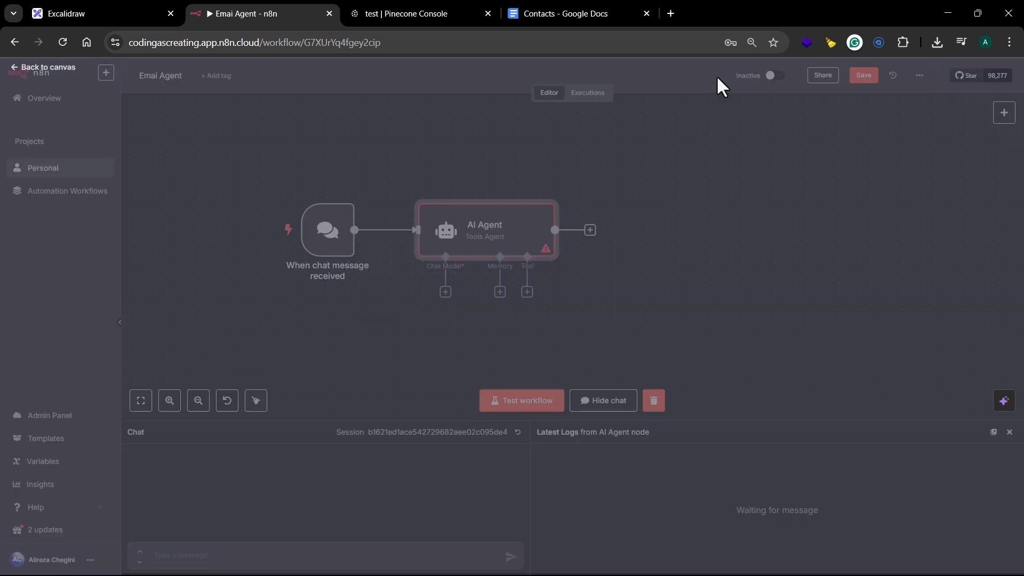
drag(582, 317, 587, 282)
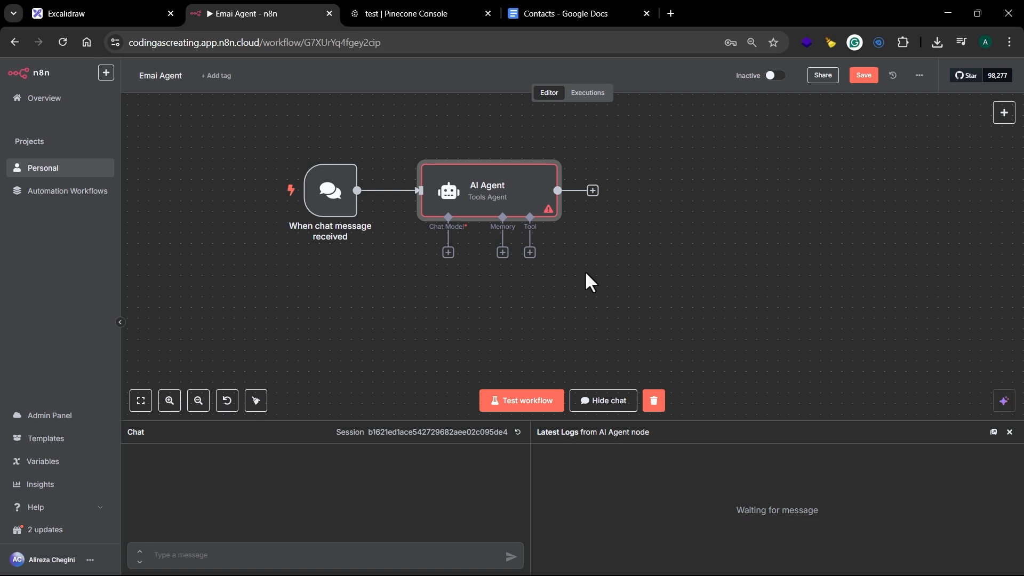
Step: Attach an OpenAI Chat Model using gpt-4o to the AI Agent and place its node below the agent's chat model connector
click(448, 253)
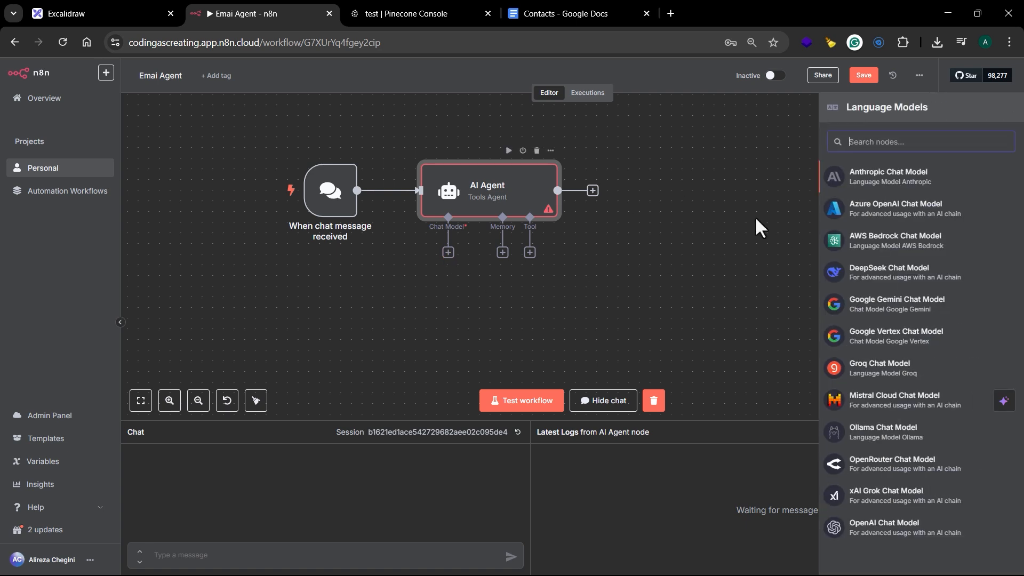
click(883, 529)
click(543, 180)
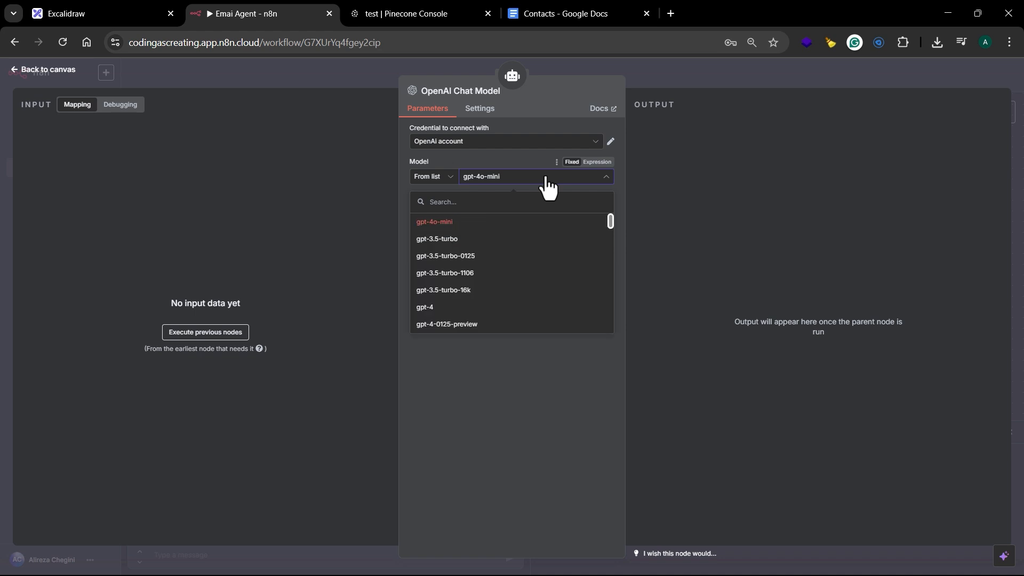
drag(612, 219, 597, 261)
click(562, 267)
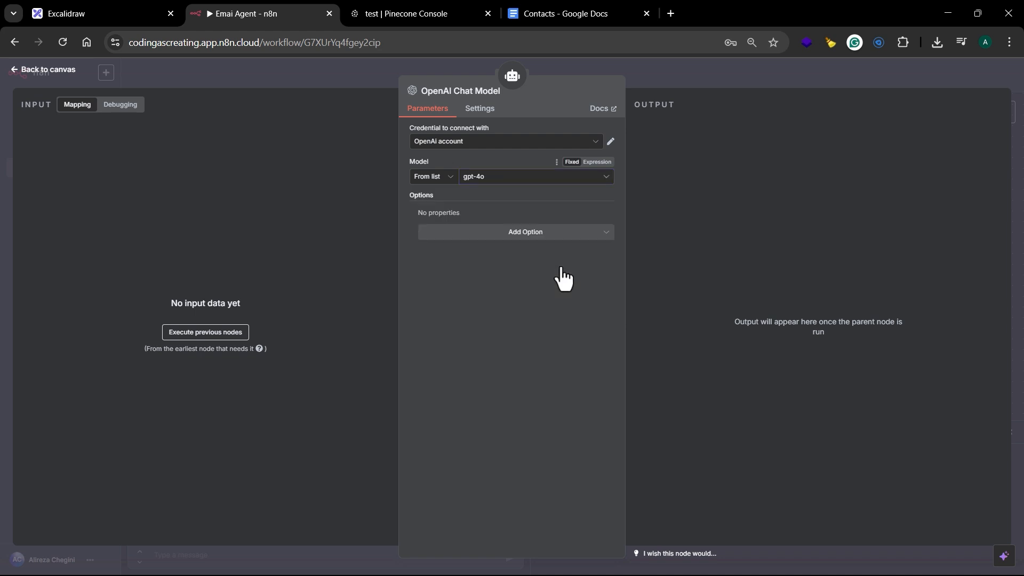
click(648, 73)
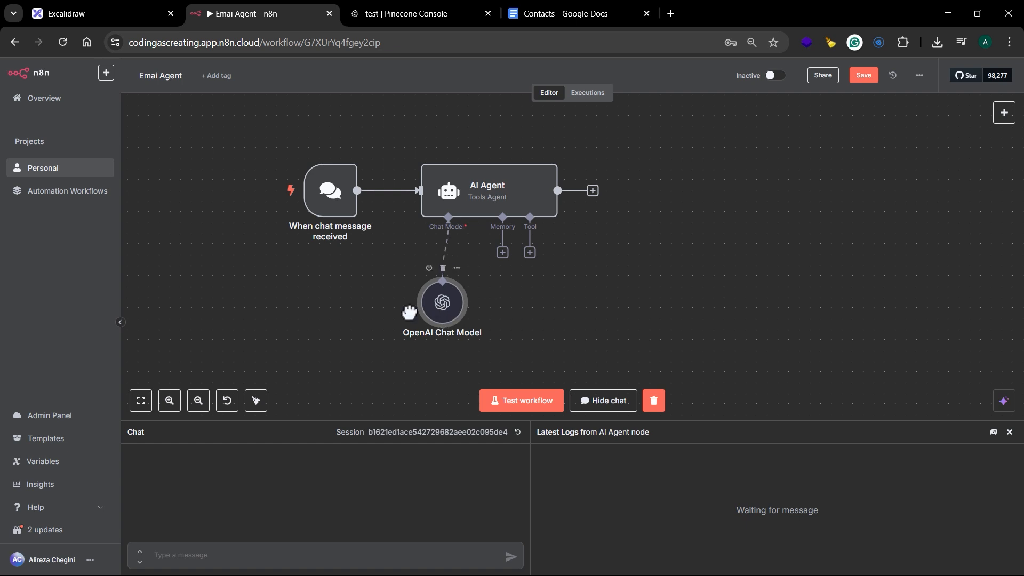
drag(595, 293, 597, 236)
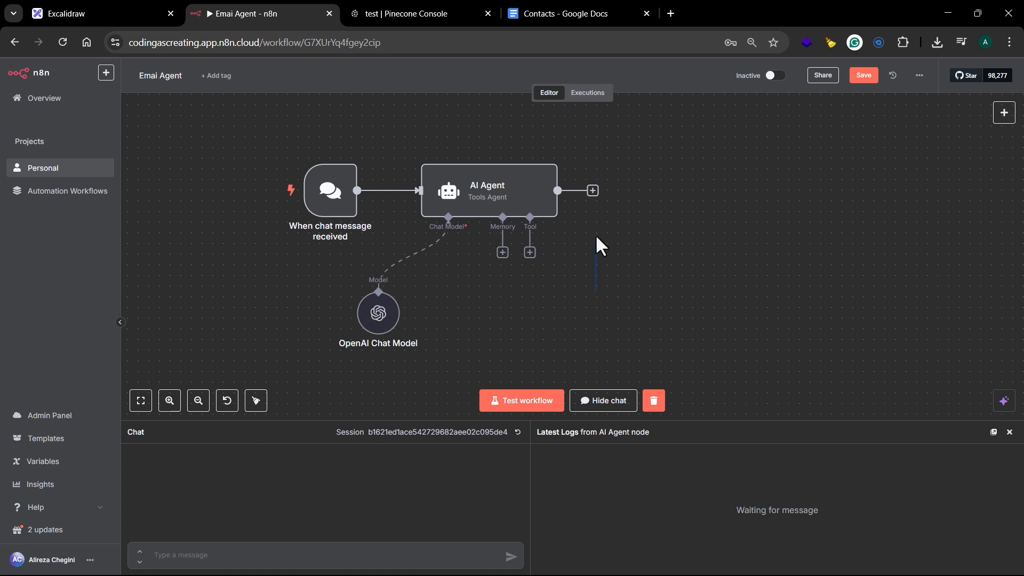
Step: Add a Pinecone Vector Store tool to the AI Agent and rename the node "Contacts Vector Store"
click(529, 252)
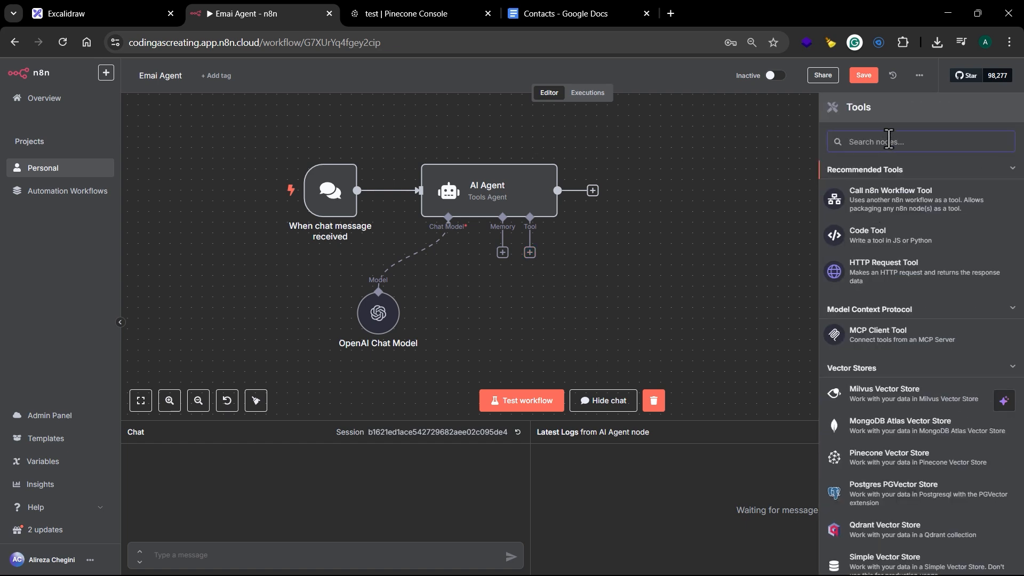
text(pin)
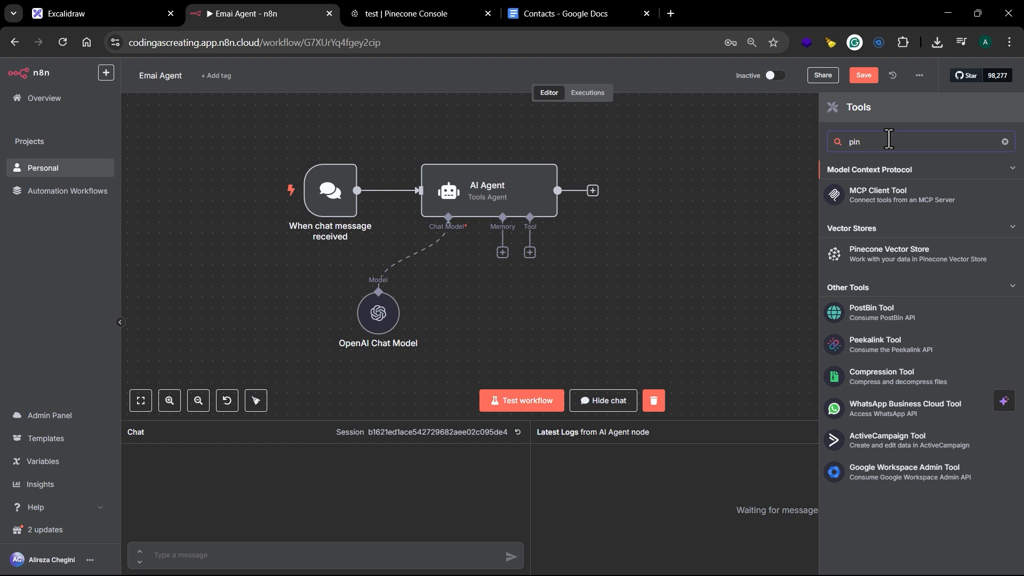
click(883, 261)
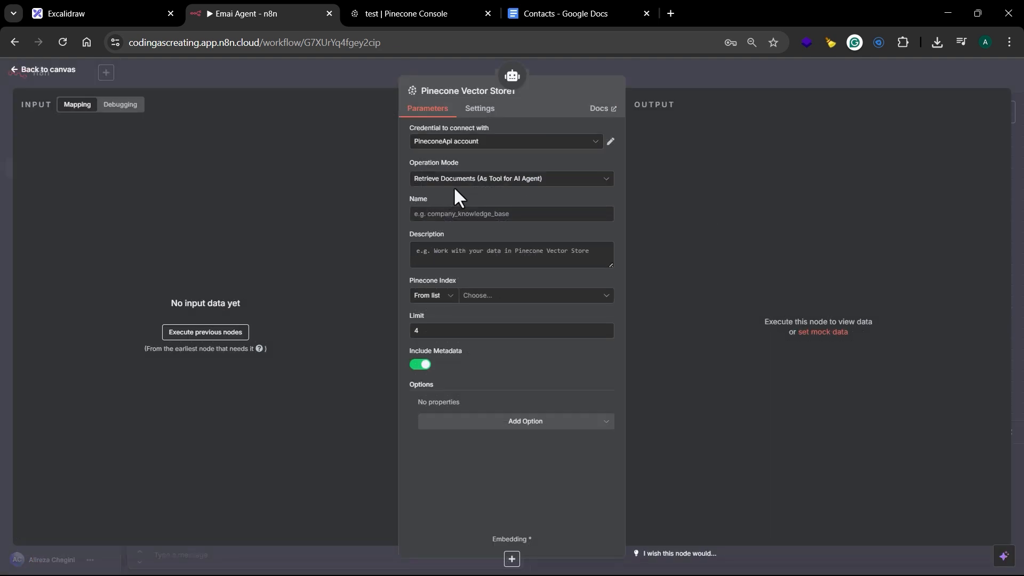
click(458, 91)
double_click(555, 85)
text(Contact)
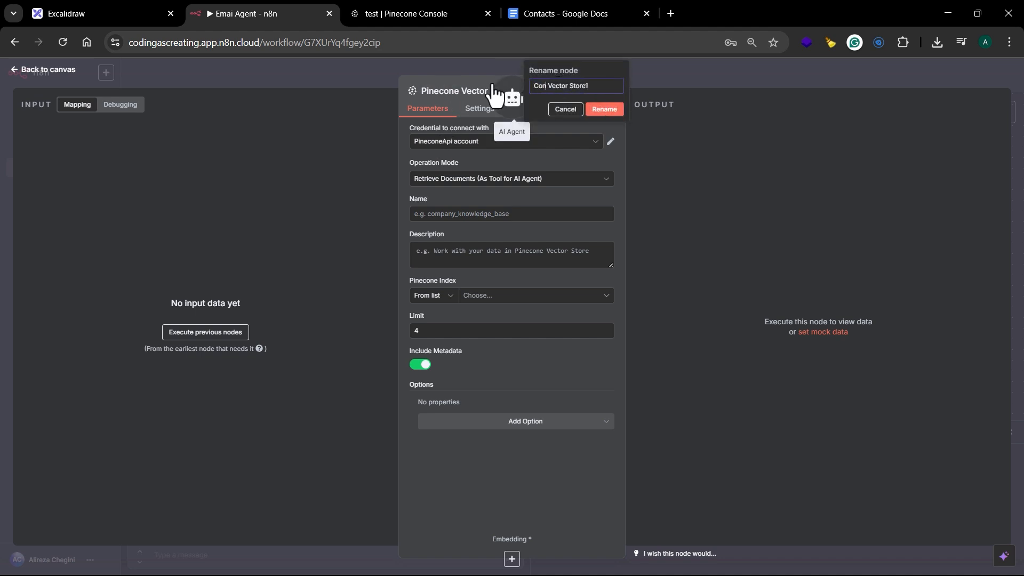
click(616, 88)
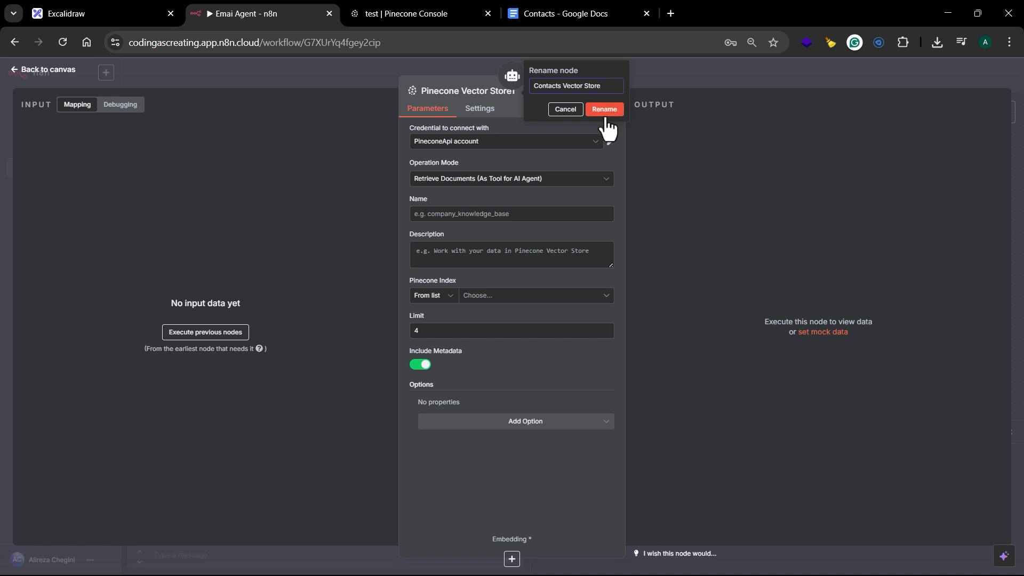
click(606, 110)
Step: Name the vector store tool "ContactData", describe it as "Call this to retrieve contacts to send an email", and select the index "test"
click(490, 214)
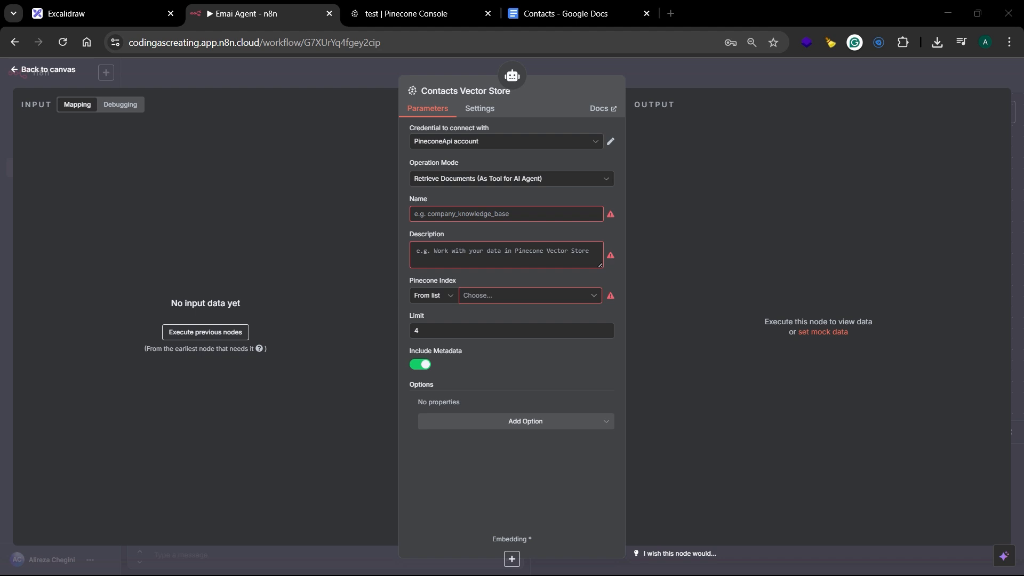
click(473, 218)
text(ContactData)
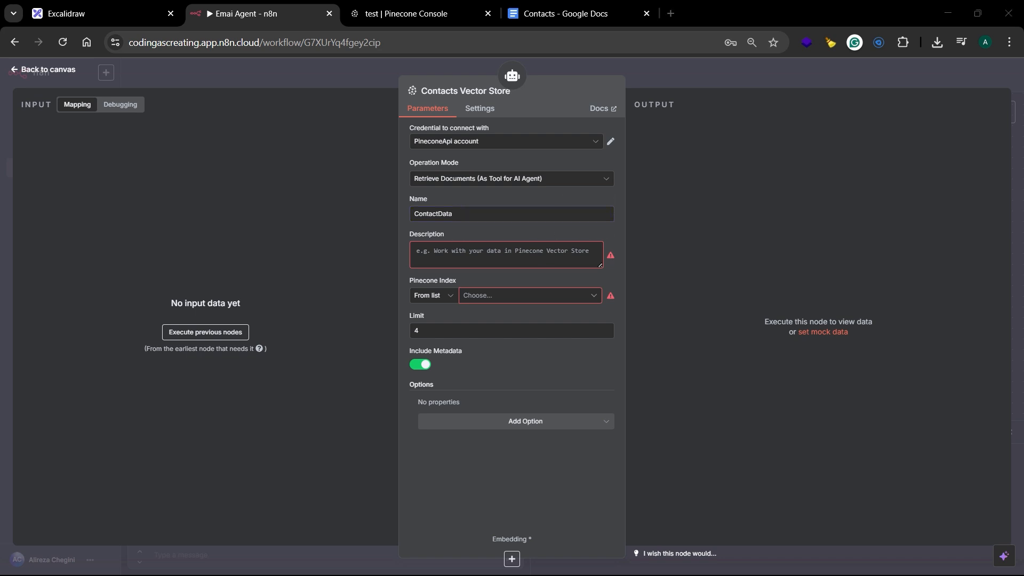
click(532, 254)
text(Call this to retrieve contacts ro send an email)
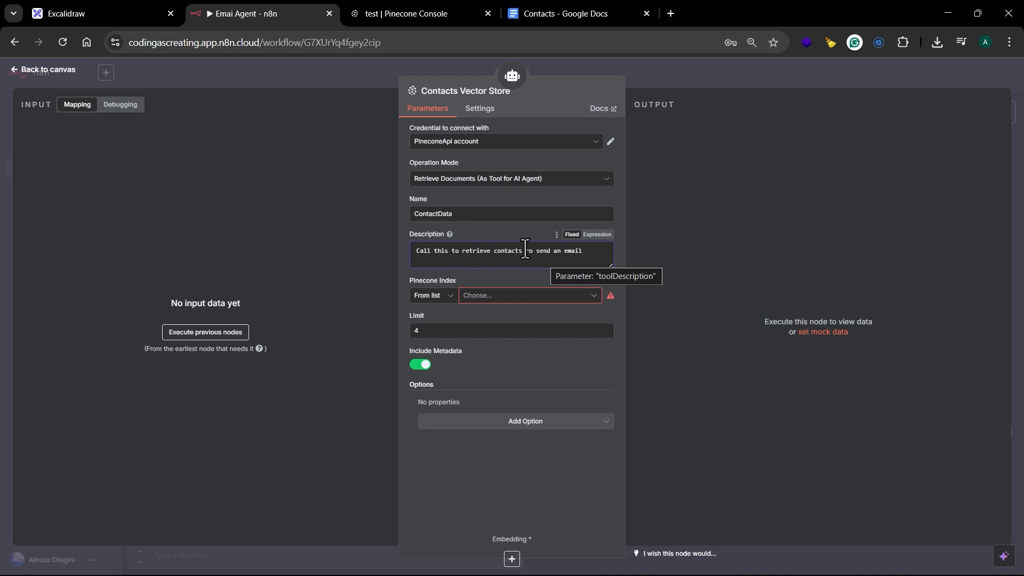
double_click(528, 251)
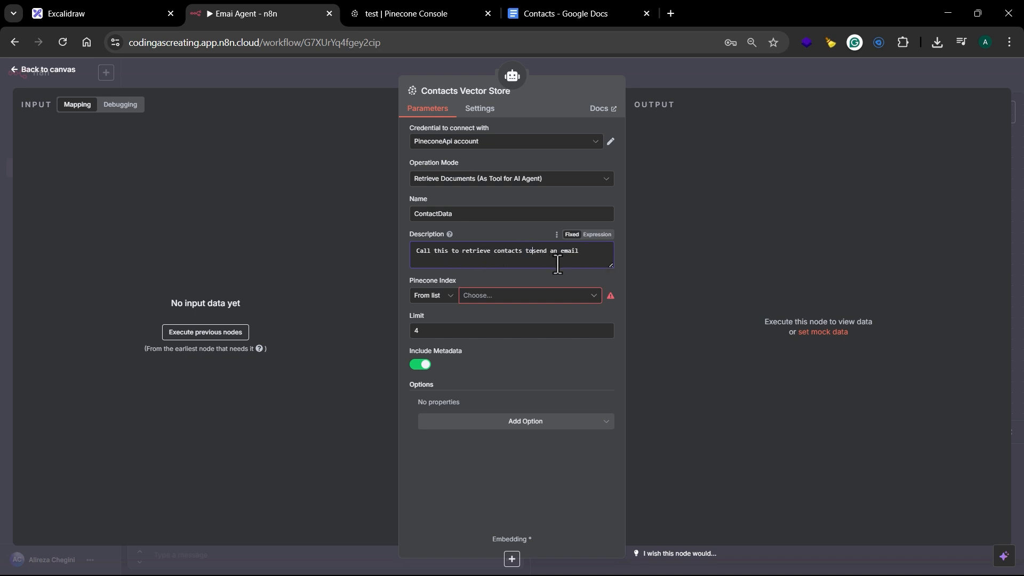
click(595, 296)
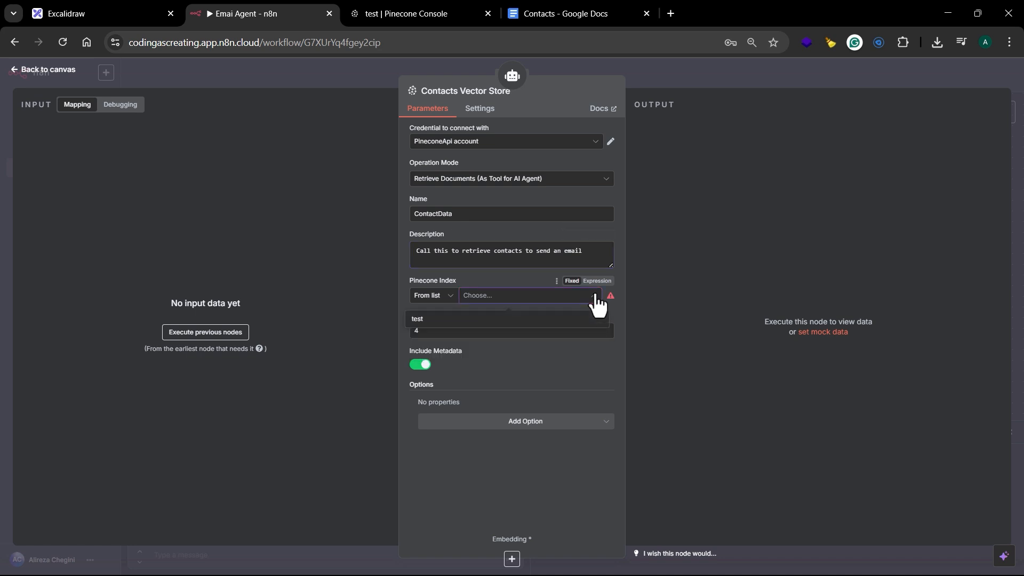
click(451, 319)
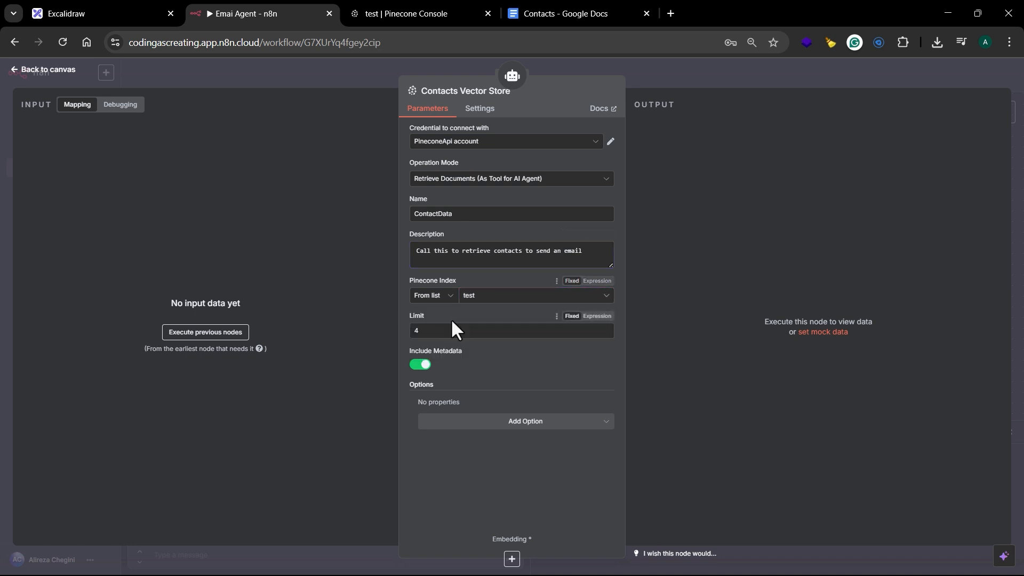
Step: Add the Pinecone Namespace option with the value "Contacts" and set the vector store's result limit to 1
click(527, 430)
click(507, 454)
click(485, 422)
click(382, 15)
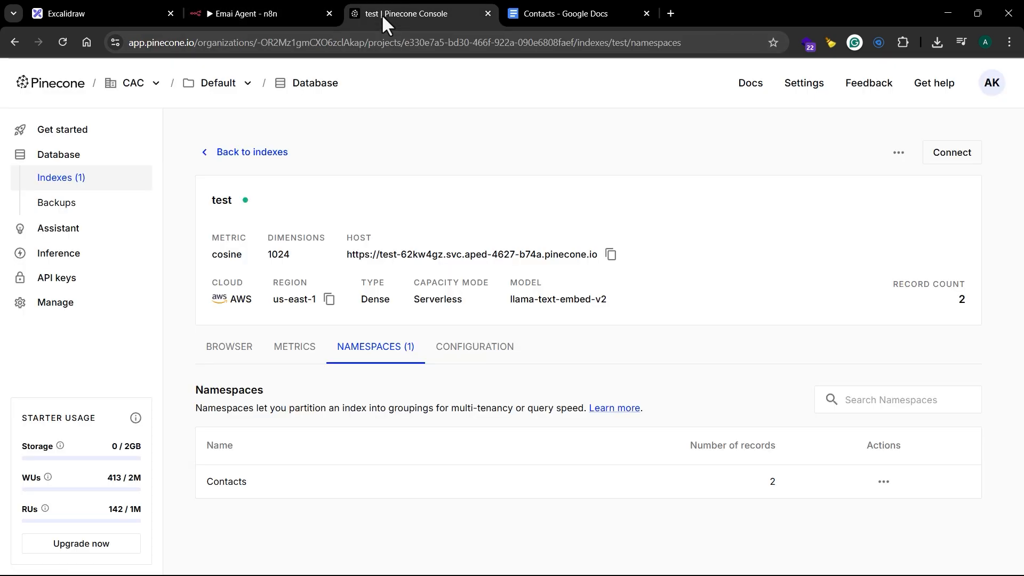
click(284, 16)
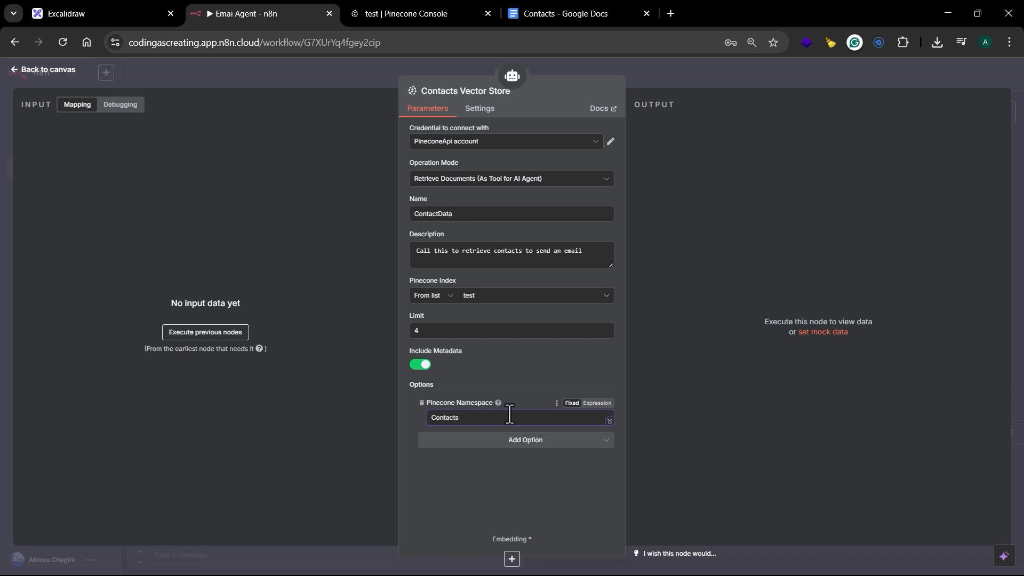
click(455, 331)
text(1)
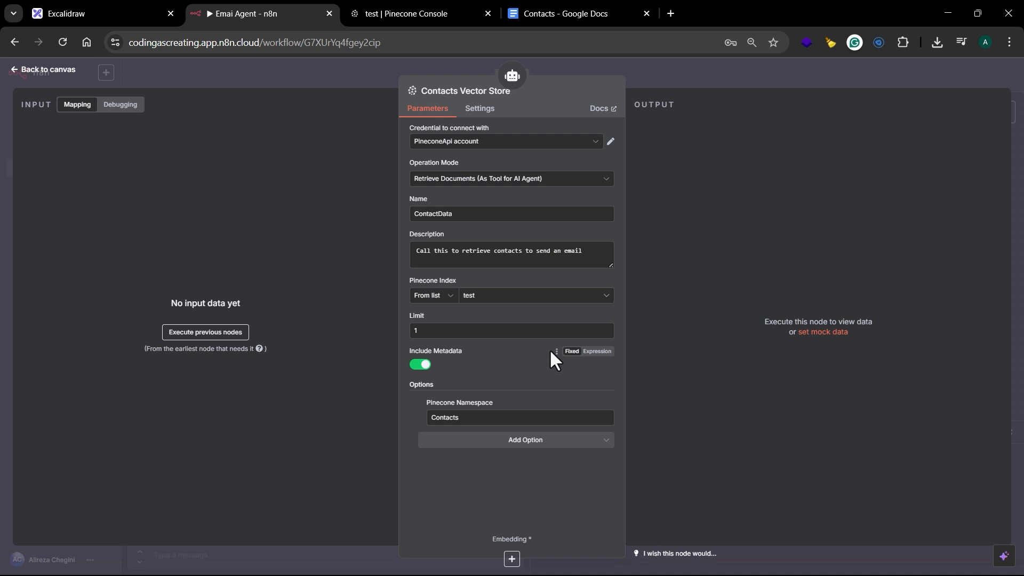
click(690, 78)
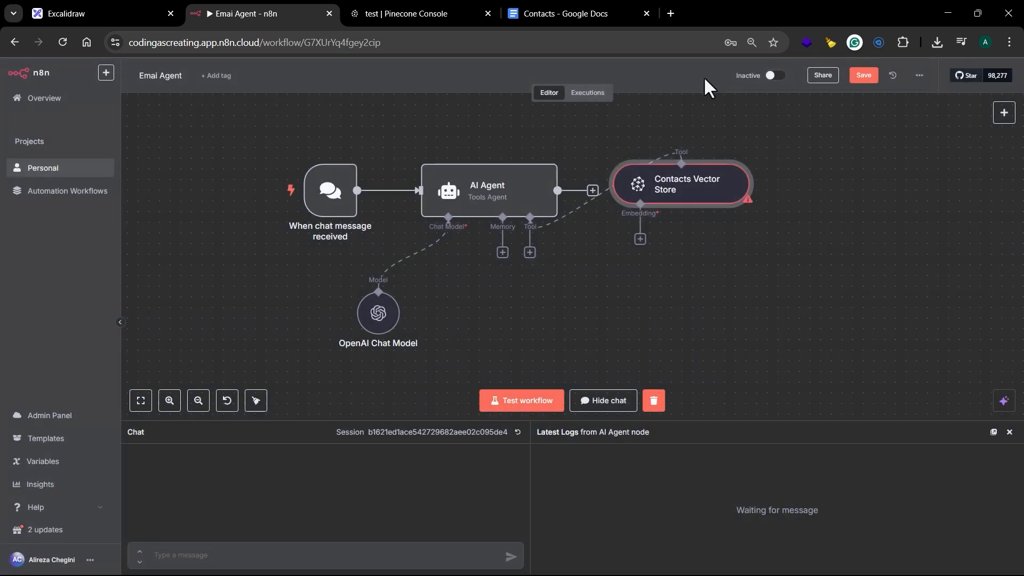
Step: Move the Contacts Vector Store below the AI Agent and attach an Embeddings OpenAI node with Dimensions set to 1024
drag(687, 200, 558, 349)
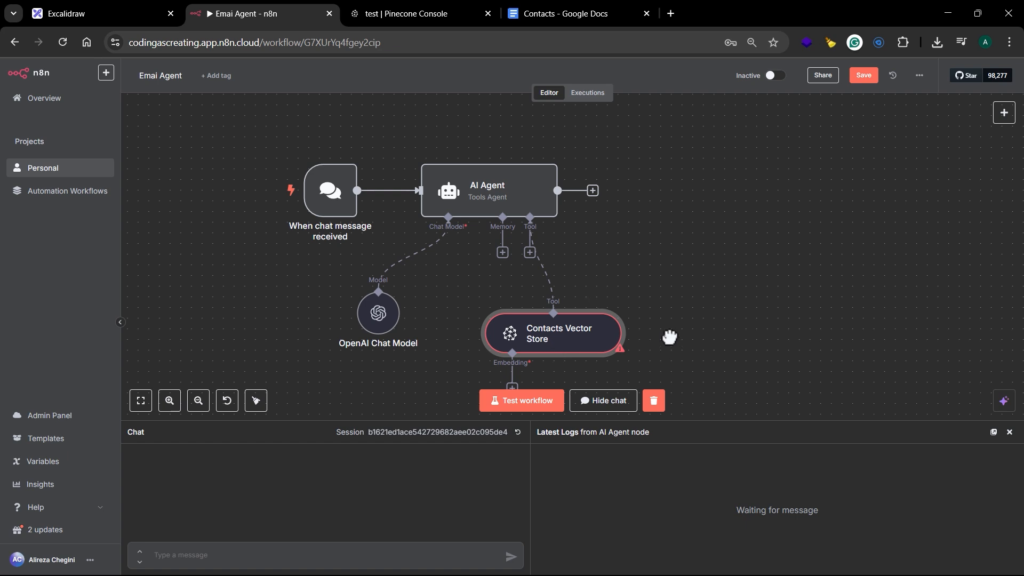
drag(669, 337, 702, 201)
click(545, 249)
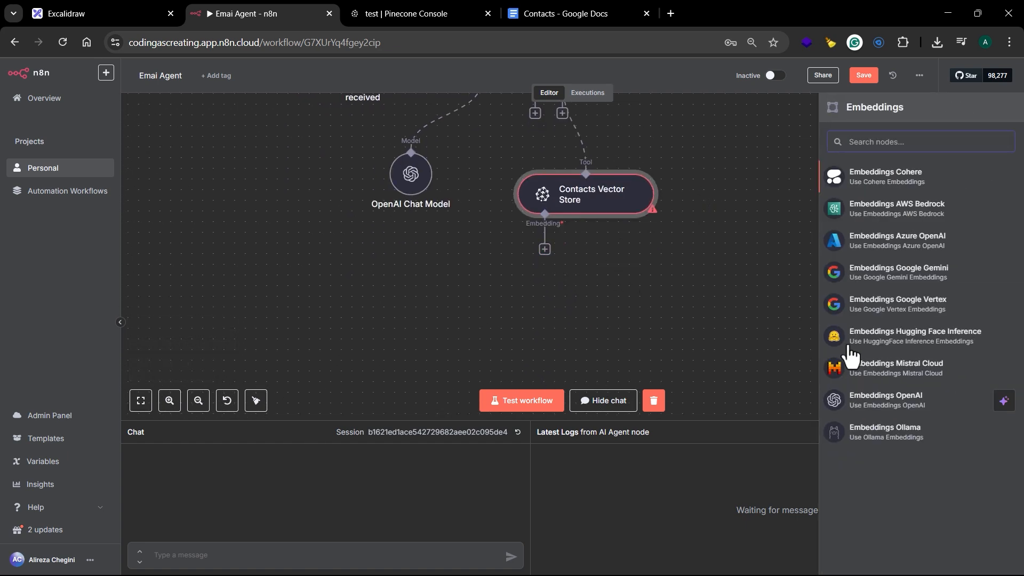
click(880, 403)
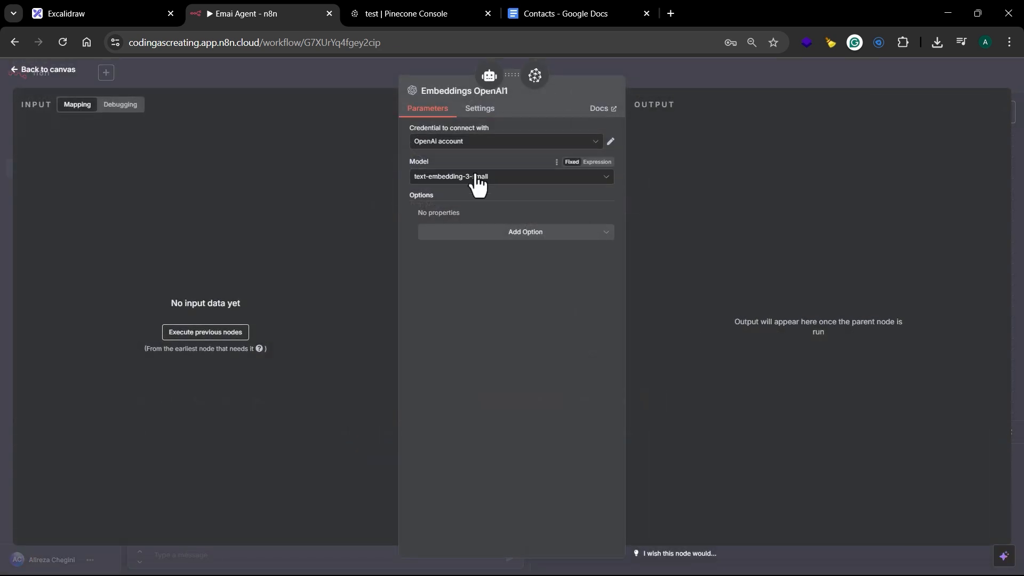
click(544, 238)
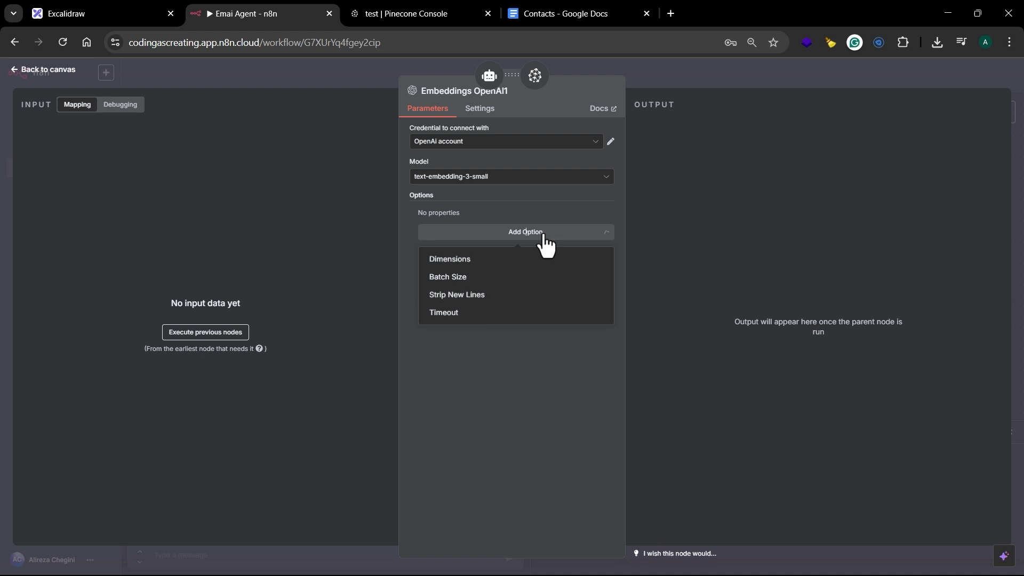
click(499, 262)
click(484, 231)
click(454, 291)
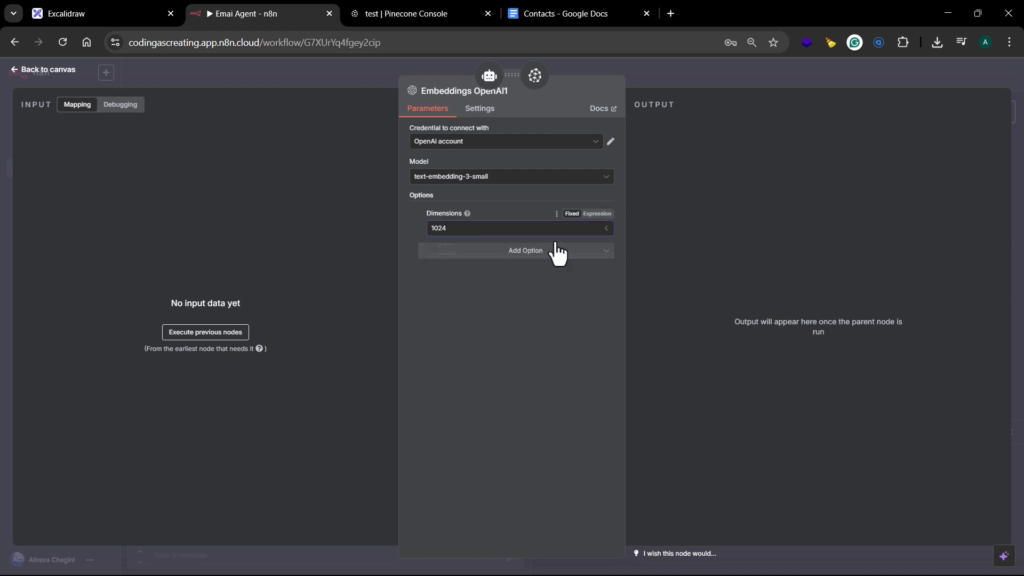
click(695, 79)
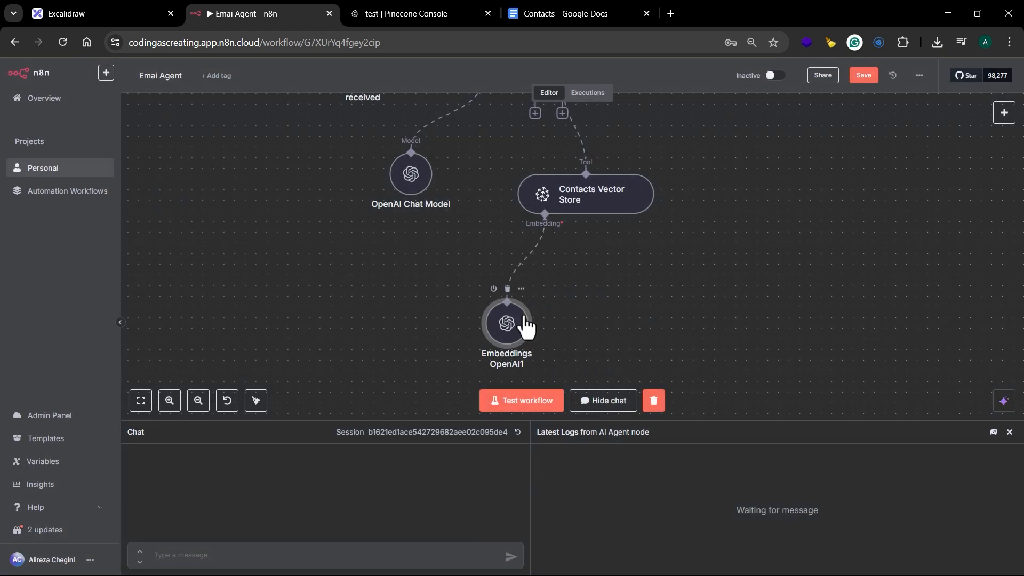
Step: Close the chat and latest logs area to give the workflow canvas more room
scroll(643, 279, down, 5)
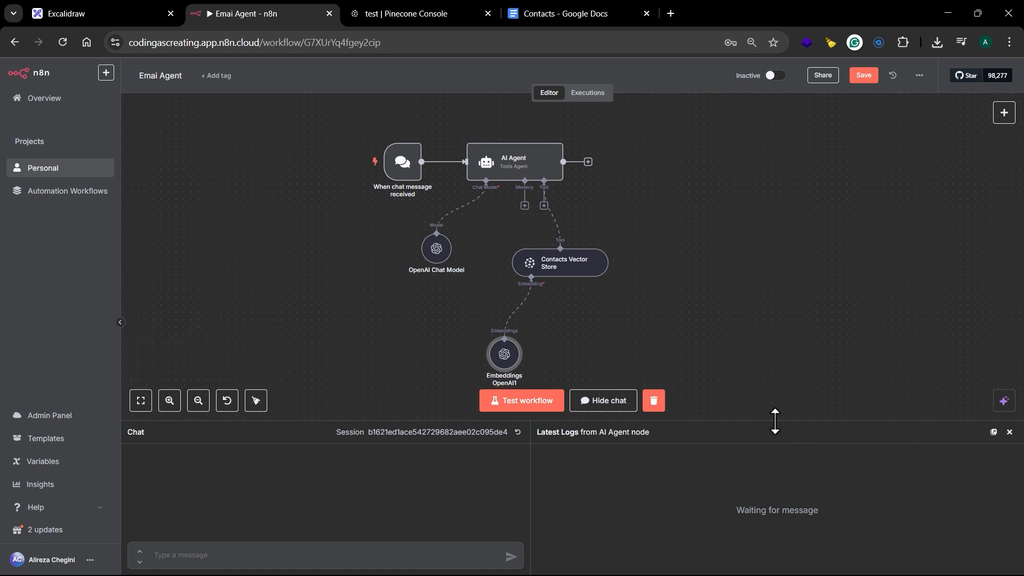
click(1010, 432)
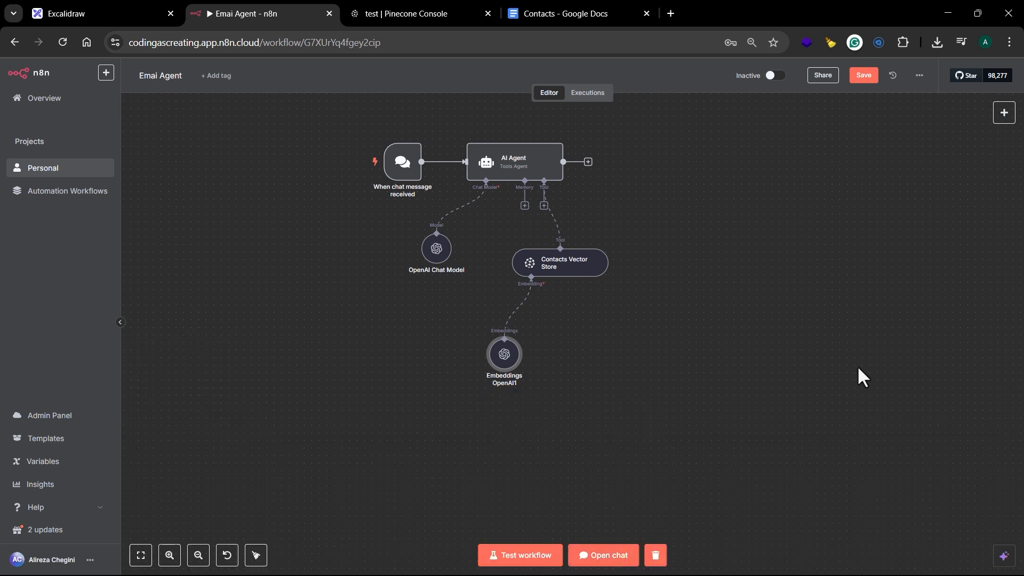
drag(670, 126, 697, 178)
scroll(679, 193, up, 1)
drag(659, 229, 685, 218)
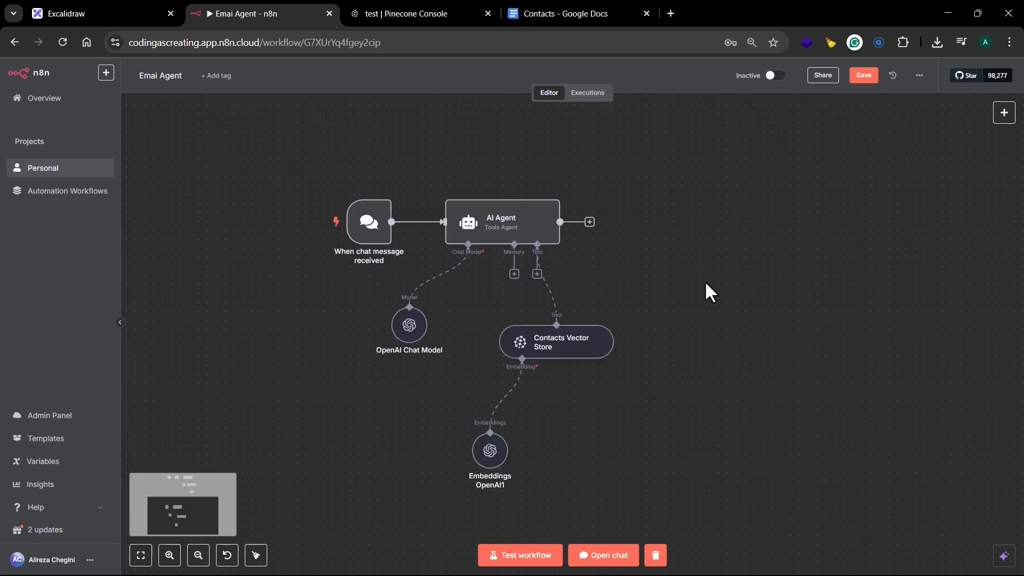
scroll(706, 284, down, 2)
scroll(667, 299, left, 2)
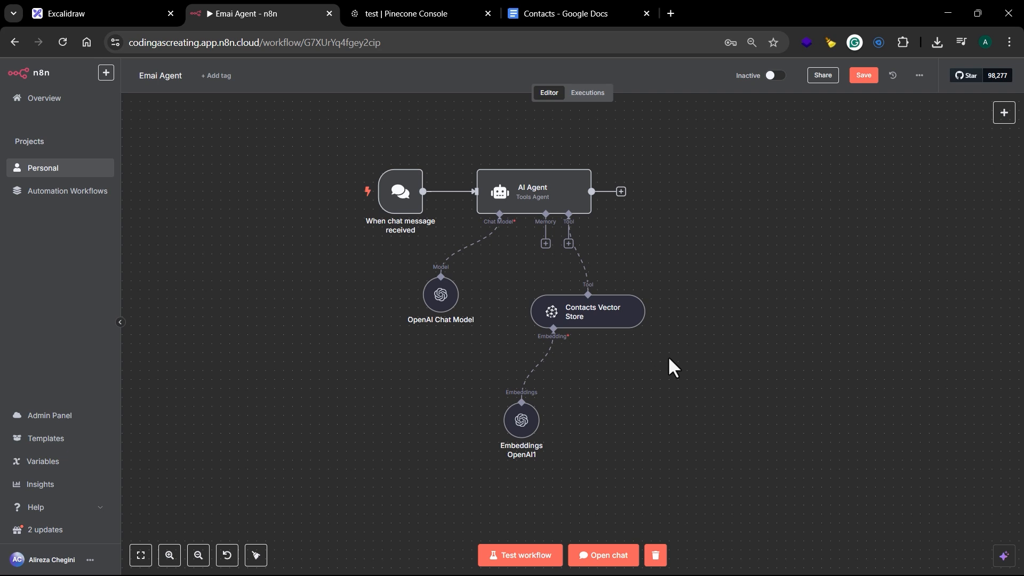
Step: Attach a Call n8n Workflow Tool to the AI Agent's tool connector and open the new node's parameters
click(621, 190)
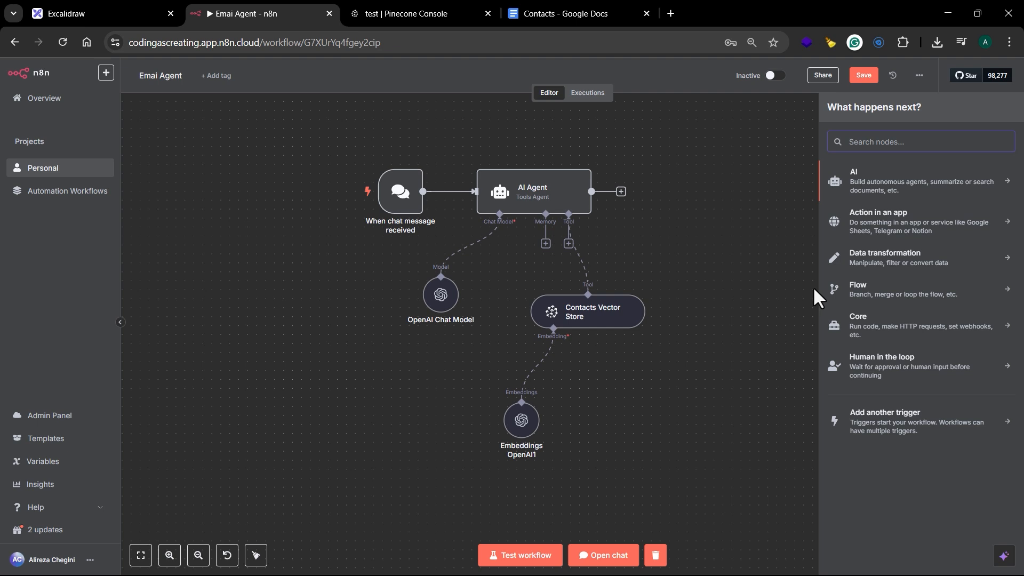
click(721, 260)
click(568, 245)
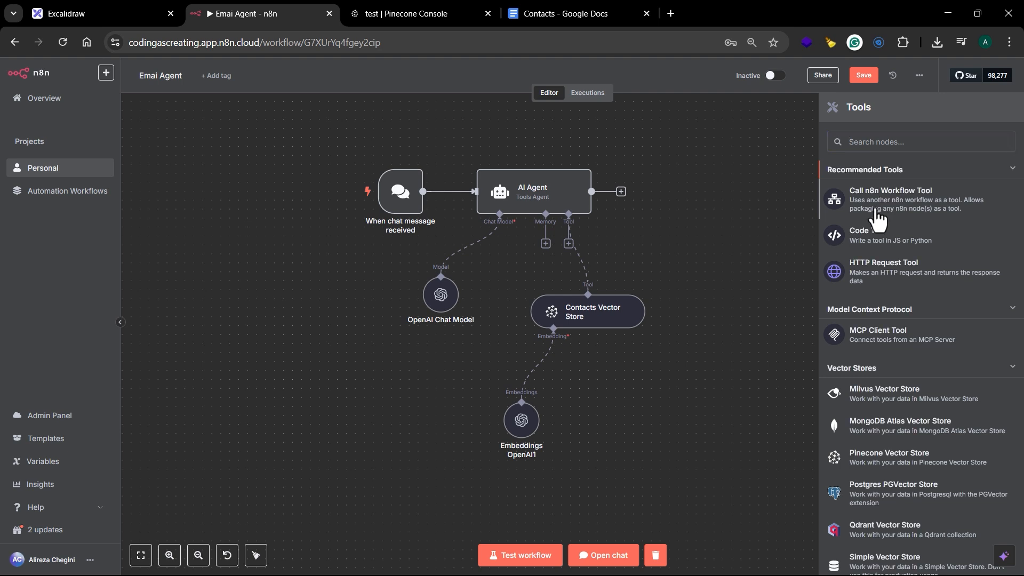
click(878, 218)
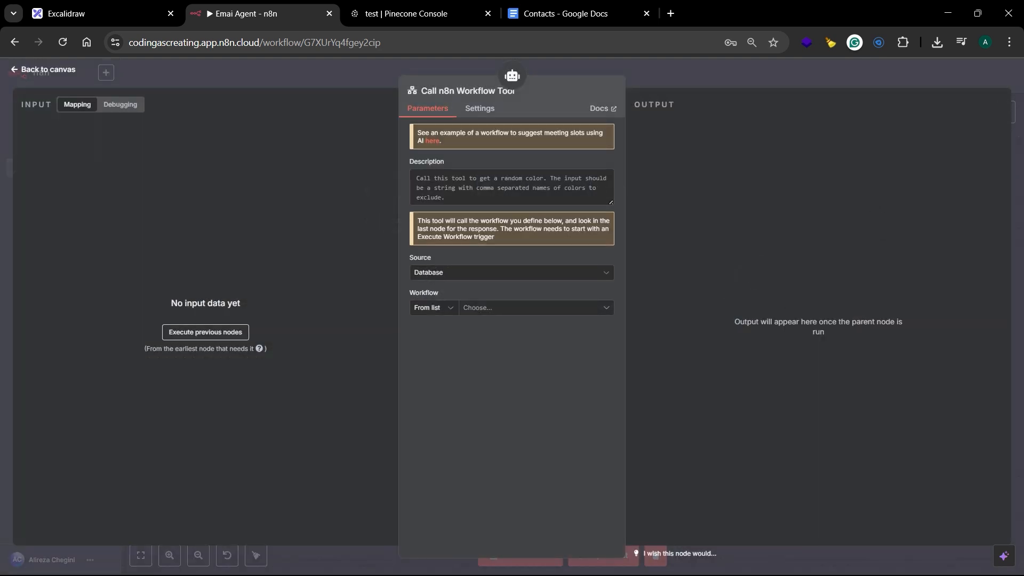
click(753, 78)
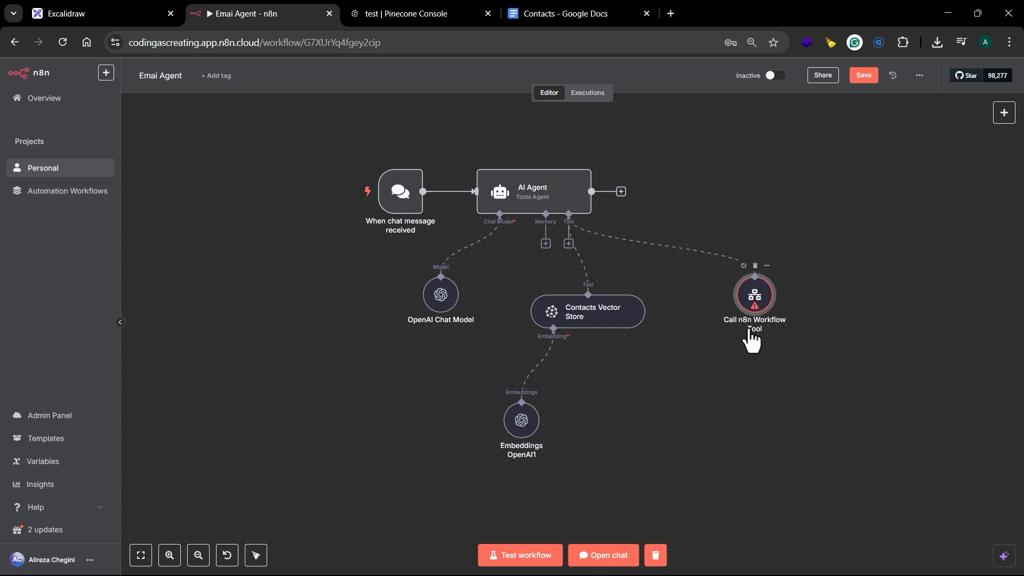
double_click(753, 320)
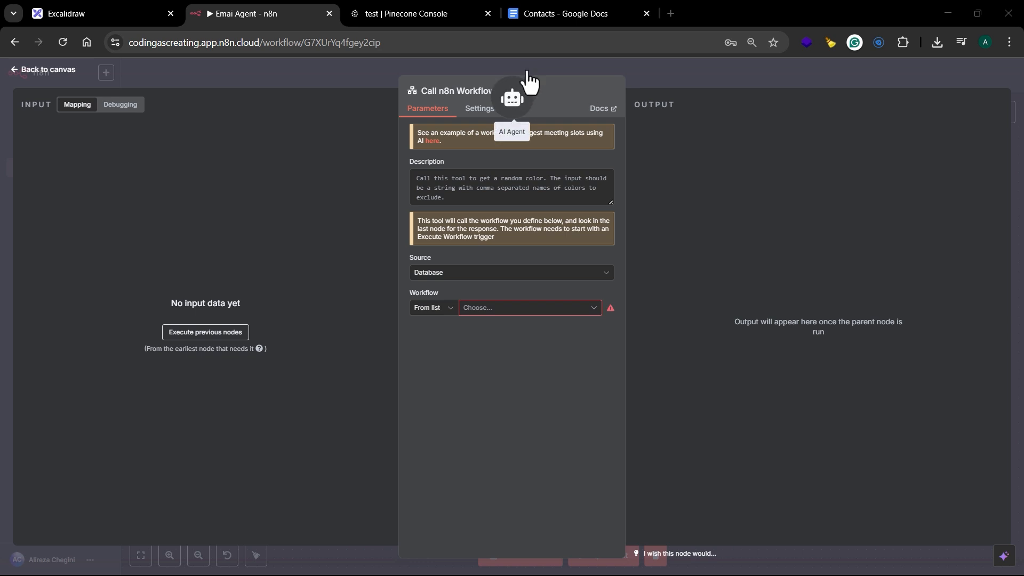
Step: Rename the Call n8n Workflow Tool node to "Send Email" and return to the canvas
click(447, 92)
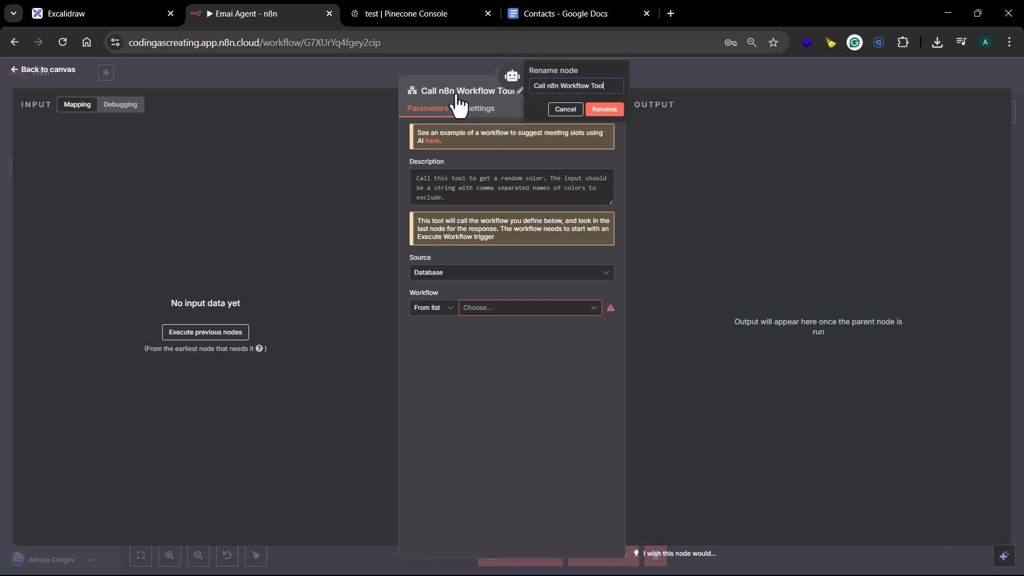
text(Send Email)
click(592, 107)
click(698, 75)
Step: Save the email agent workflow and move the Send Email node closer to the Contacts Vector Store
click(852, 77)
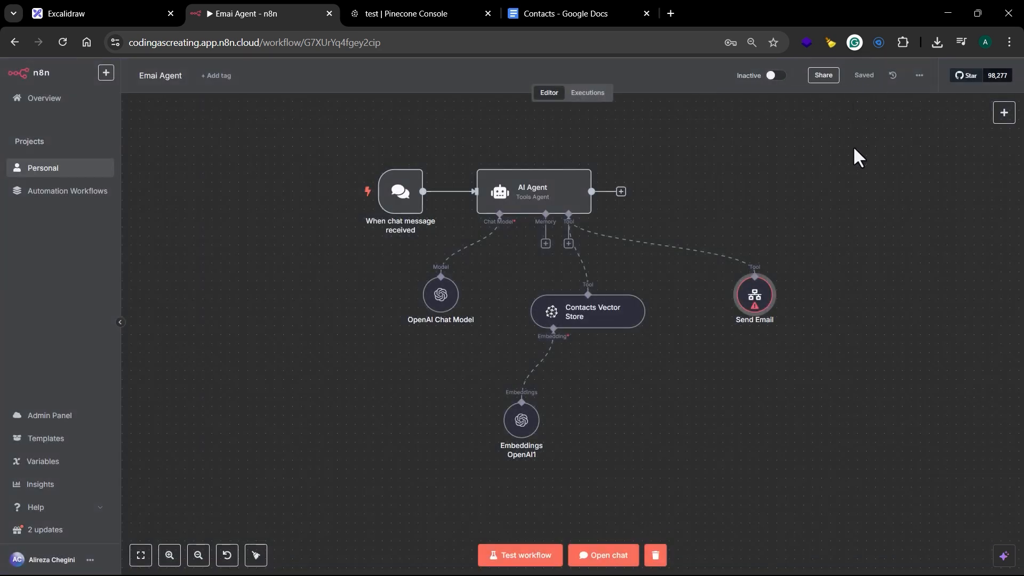
drag(763, 292, 726, 285)
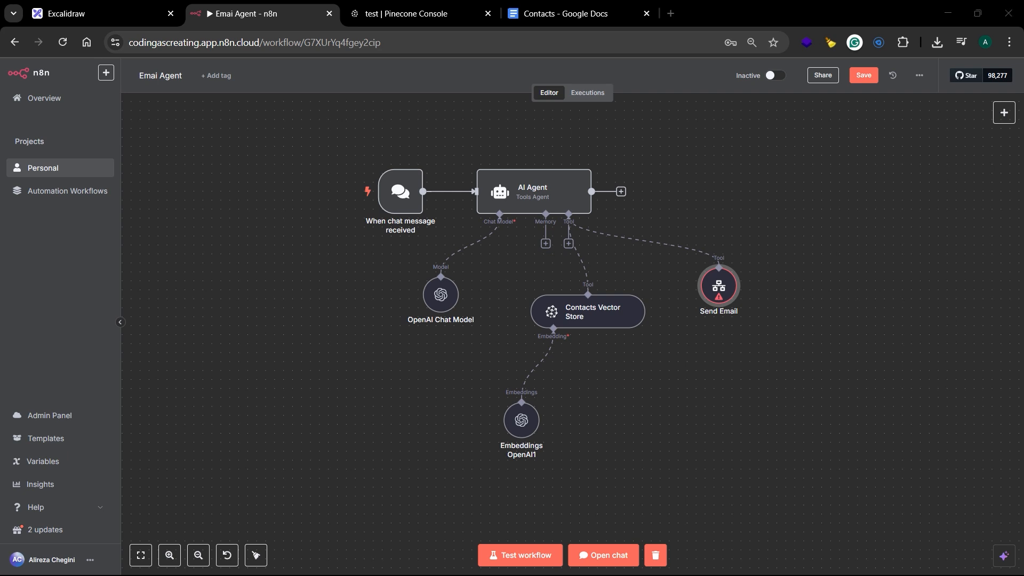
Step: Open the Personal project in a separate browser tab and create a new blank workflow there
right_click(61, 172)
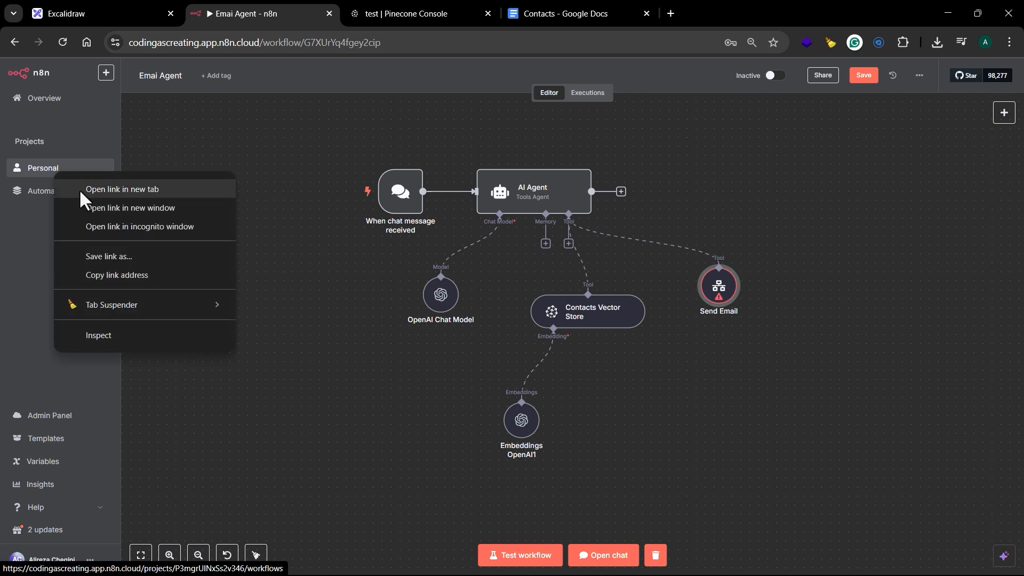
click(79, 189)
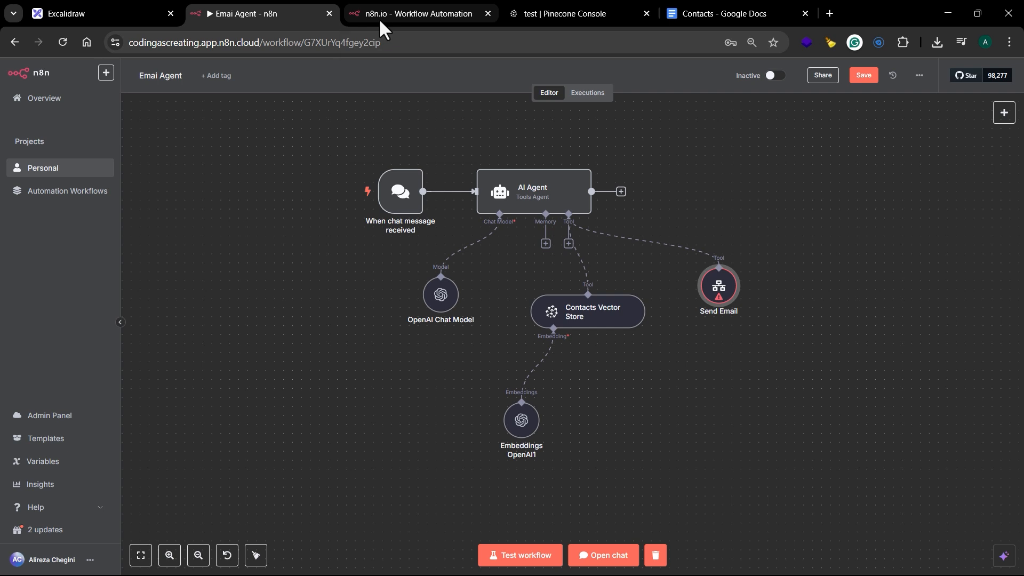
click(383, 16)
click(870, 102)
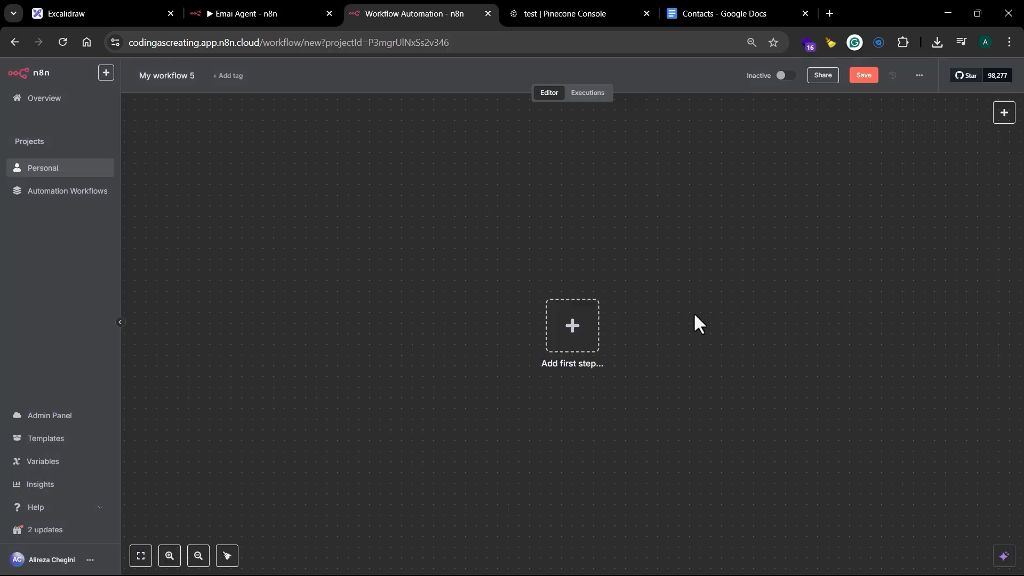
Step: Add a When Executed by Another Workflow trigger and place it in the left half of the canvas
click(575, 327)
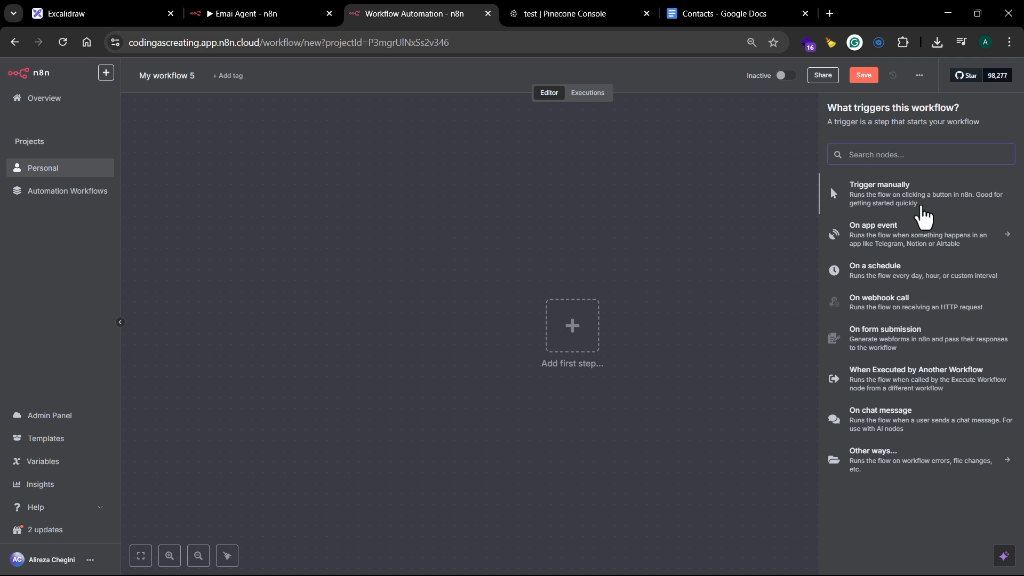
click(894, 389)
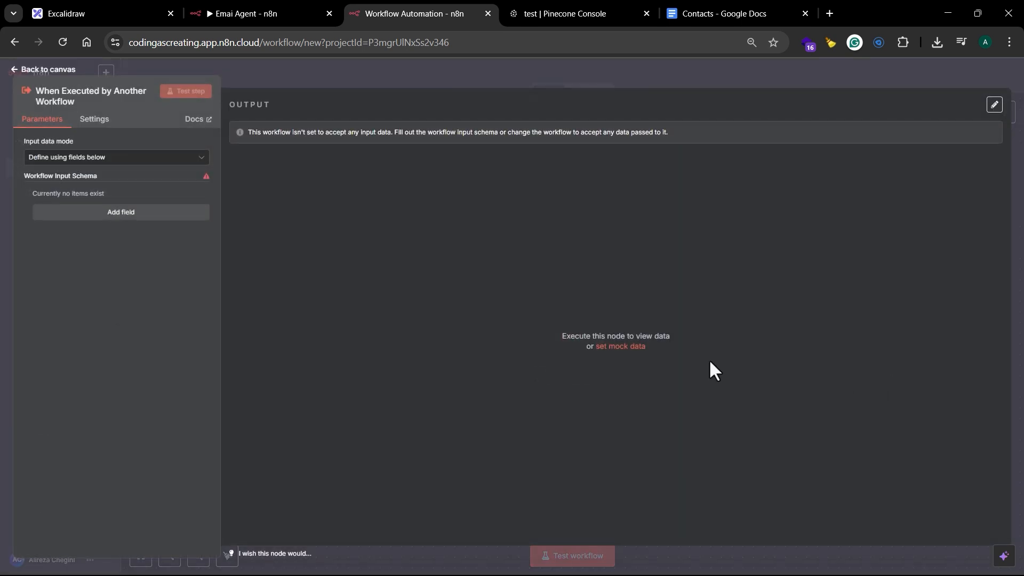
click(327, 72)
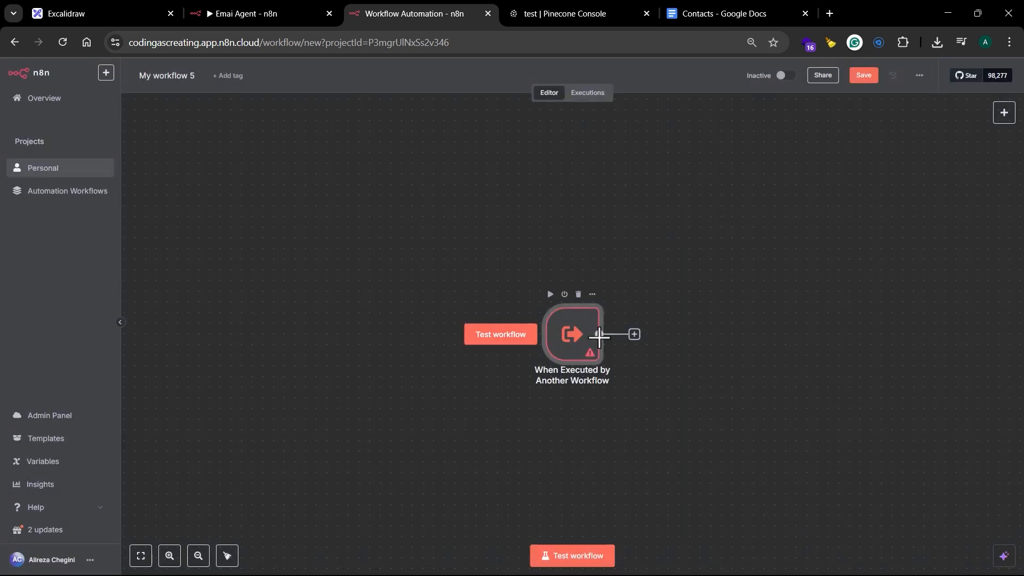
drag(429, 302, 358, 285)
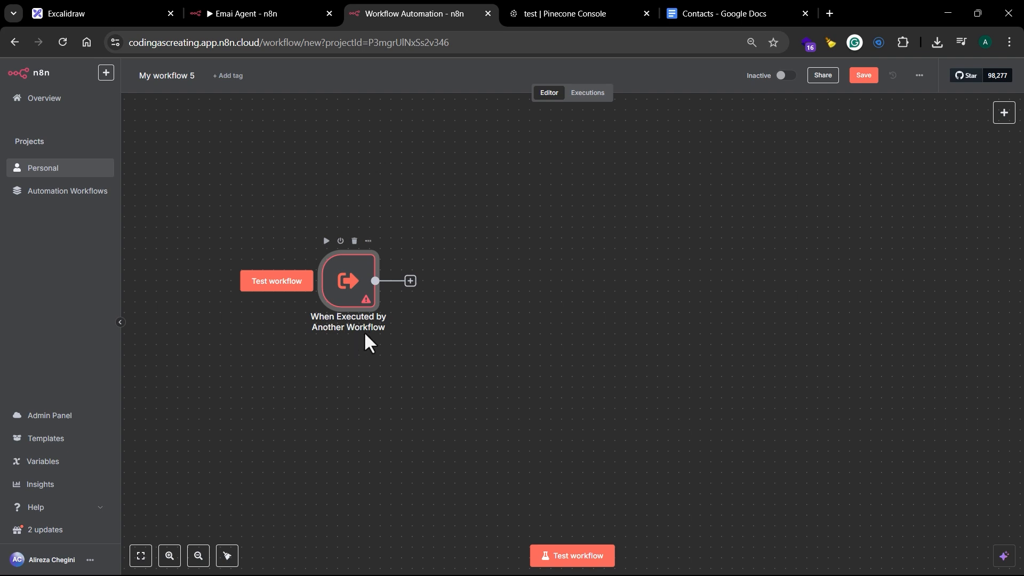
Step: Connect a Gmail node with the Send a message action after the trigger
click(411, 280)
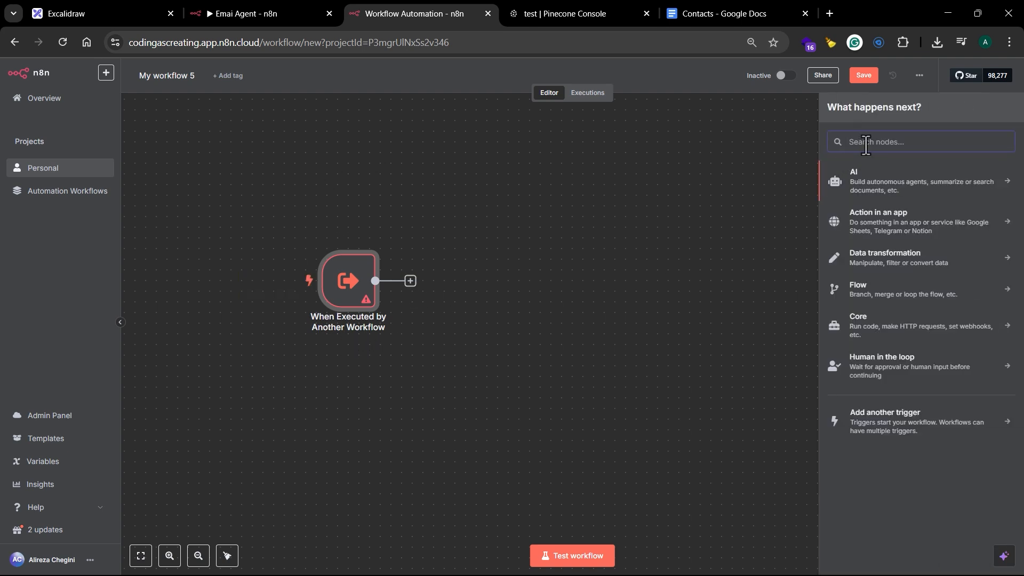
text(gmail)
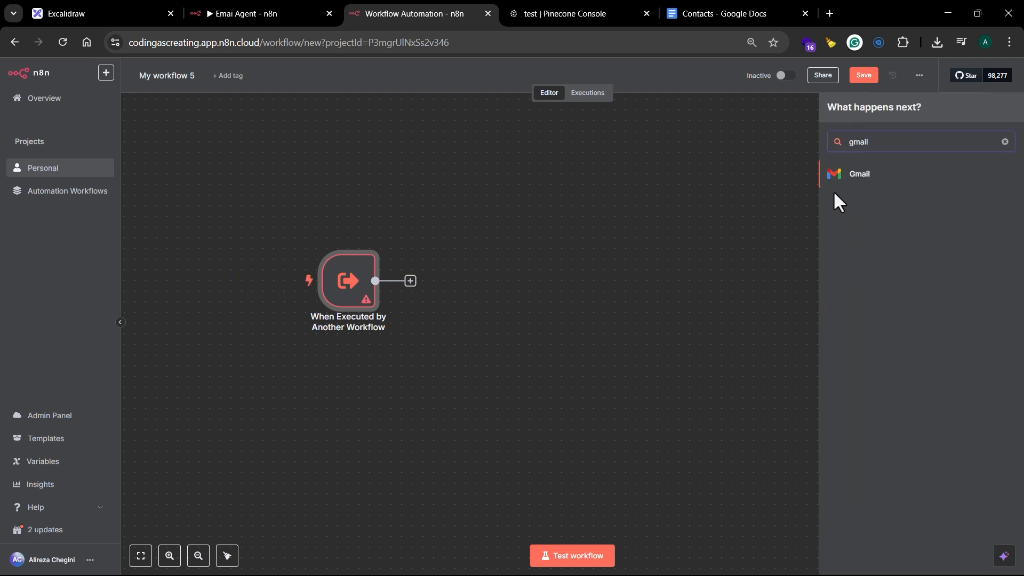
click(848, 176)
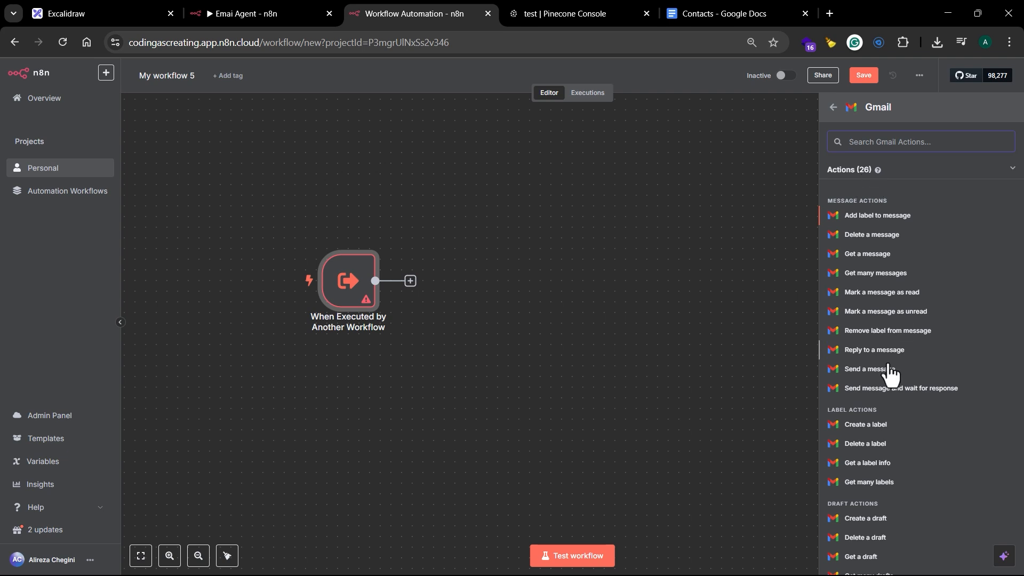
click(866, 370)
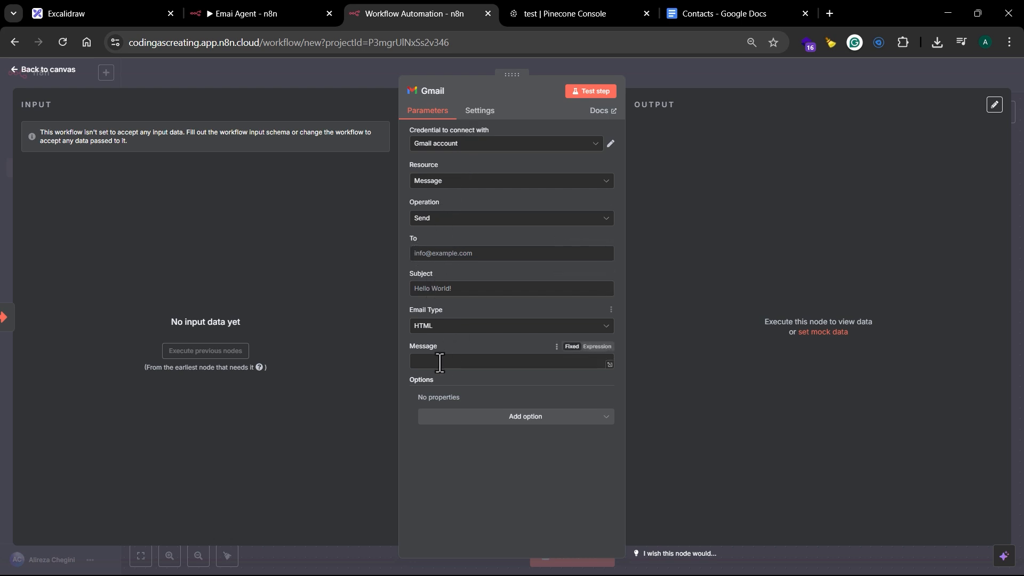
Step: Add the Sender Name option with the sender's first name to the Gmail node and set Email Type to Text
click(522, 419)
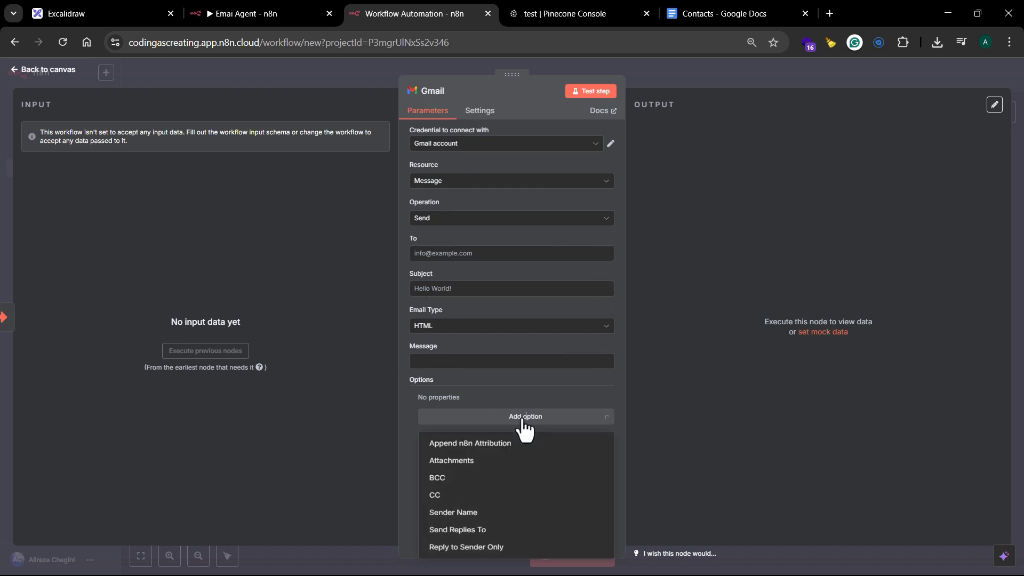
click(485, 517)
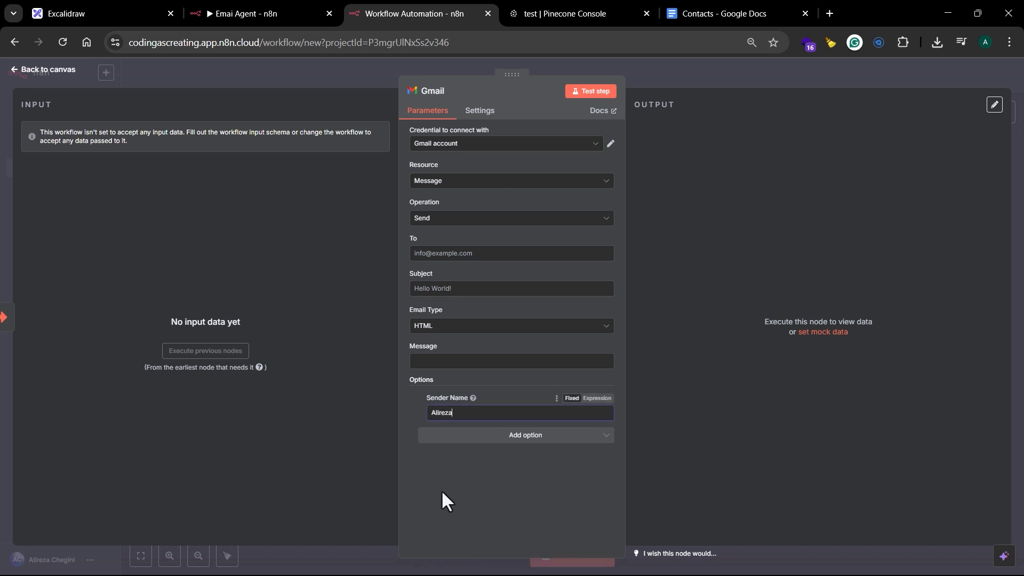
text(Alireza)
click(466, 326)
click(453, 355)
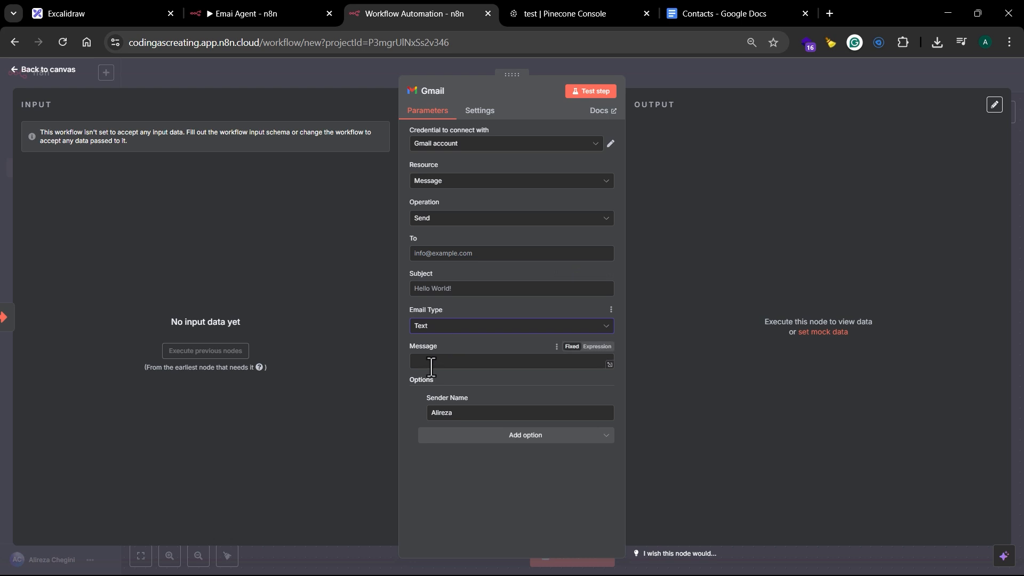
click(536, 442)
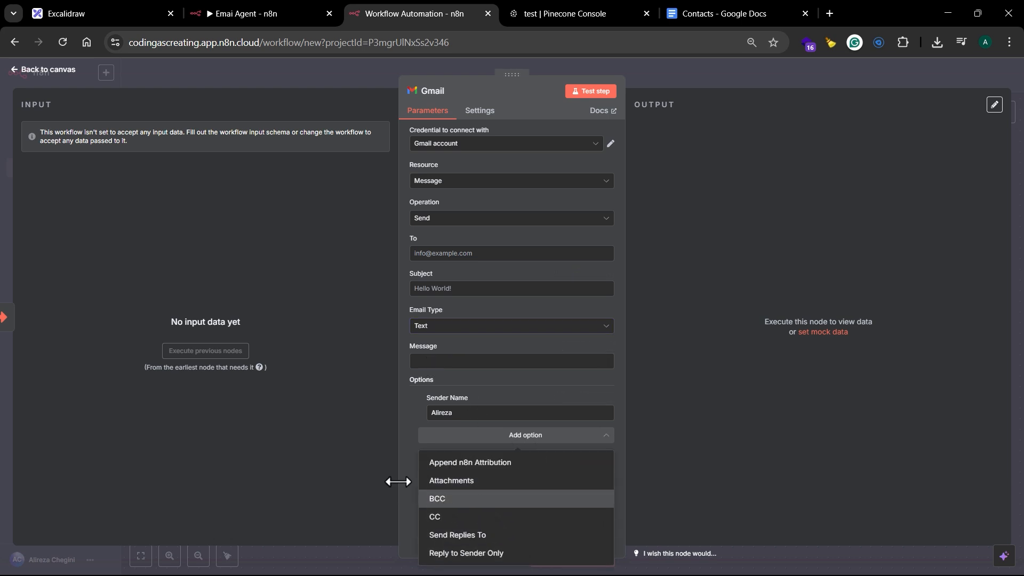
click(406, 457)
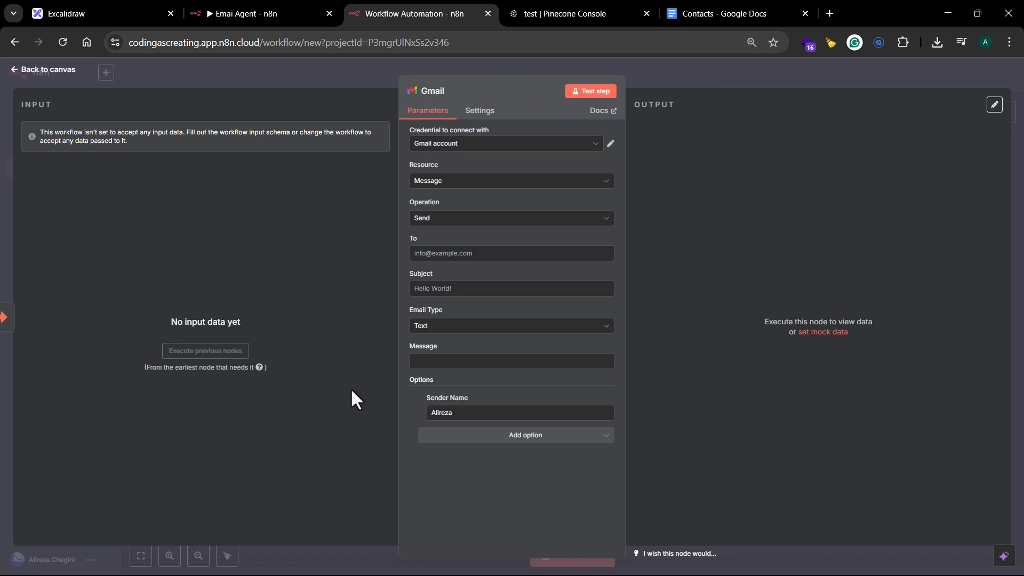
click(728, 68)
double_click(357, 296)
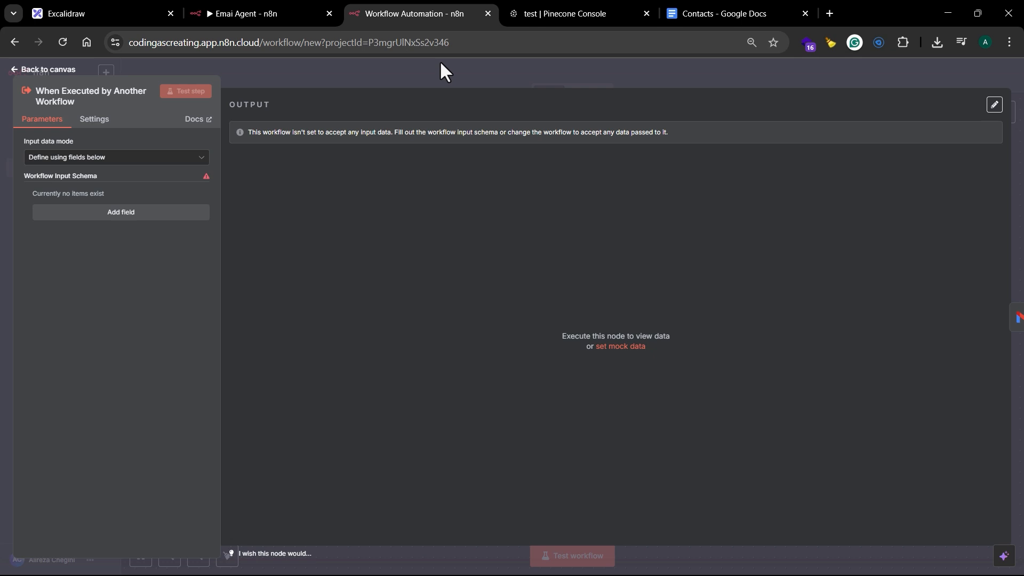
click(486, 71)
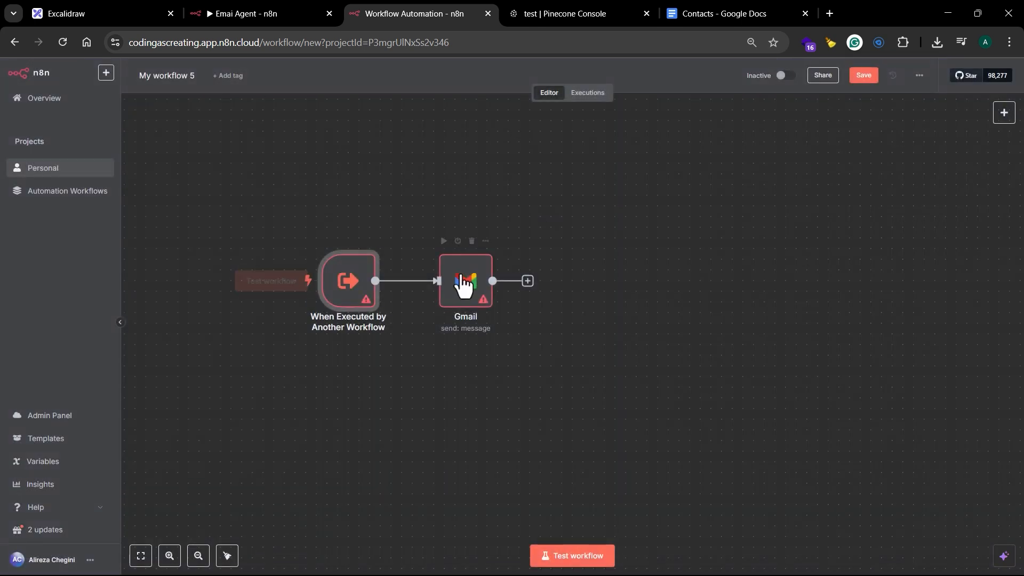
double_click(464, 287)
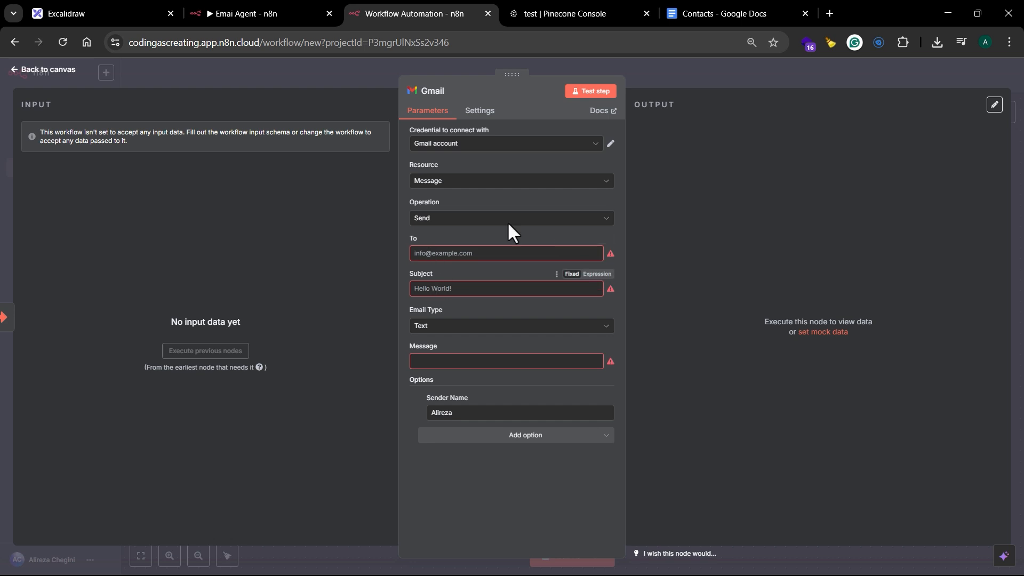
click(628, 67)
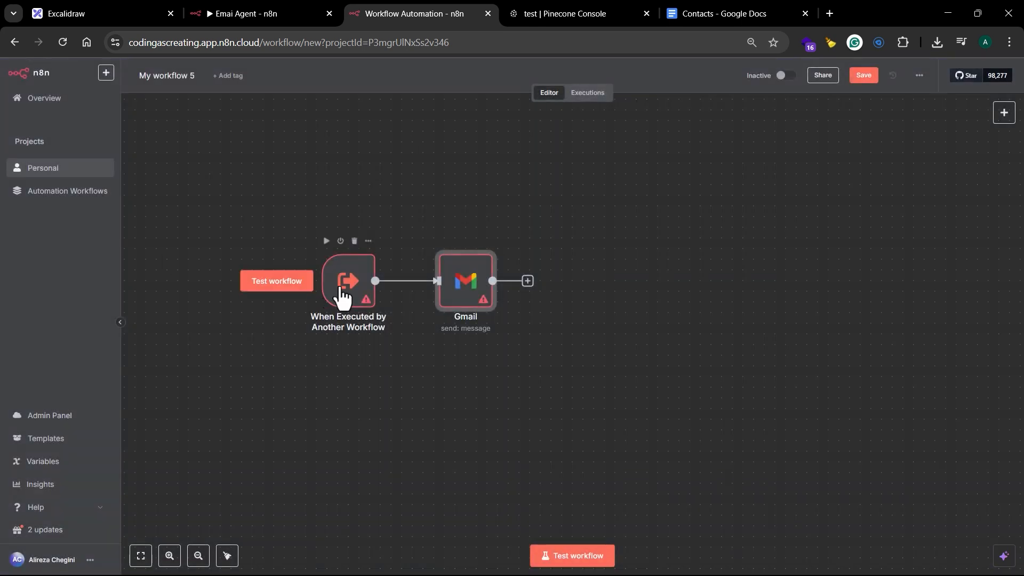
Step: Add a String input field named "sendTo" to the workflow input schema of the When Executed by Another Workflow trigger
double_click(344, 291)
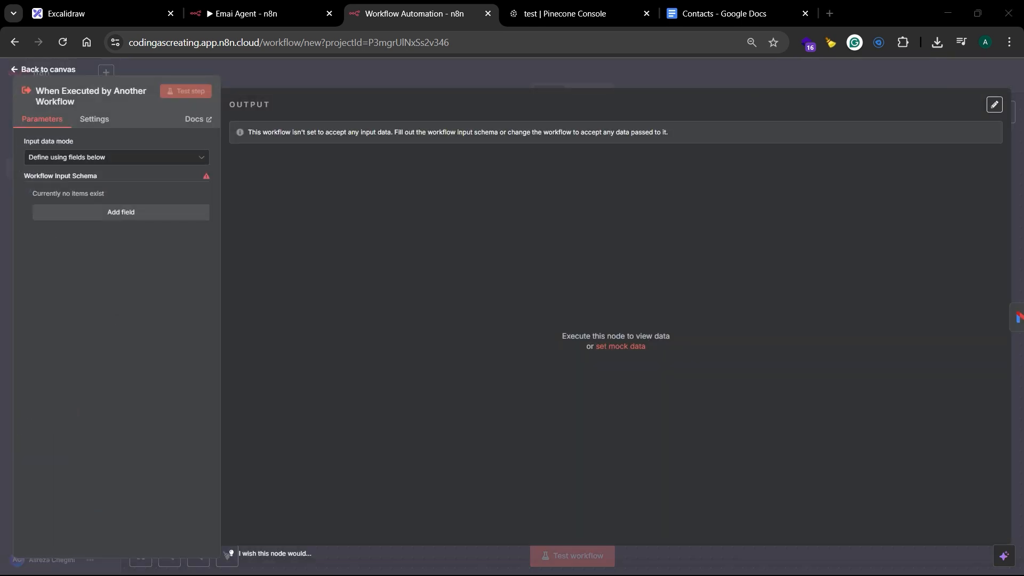
click(145, 212)
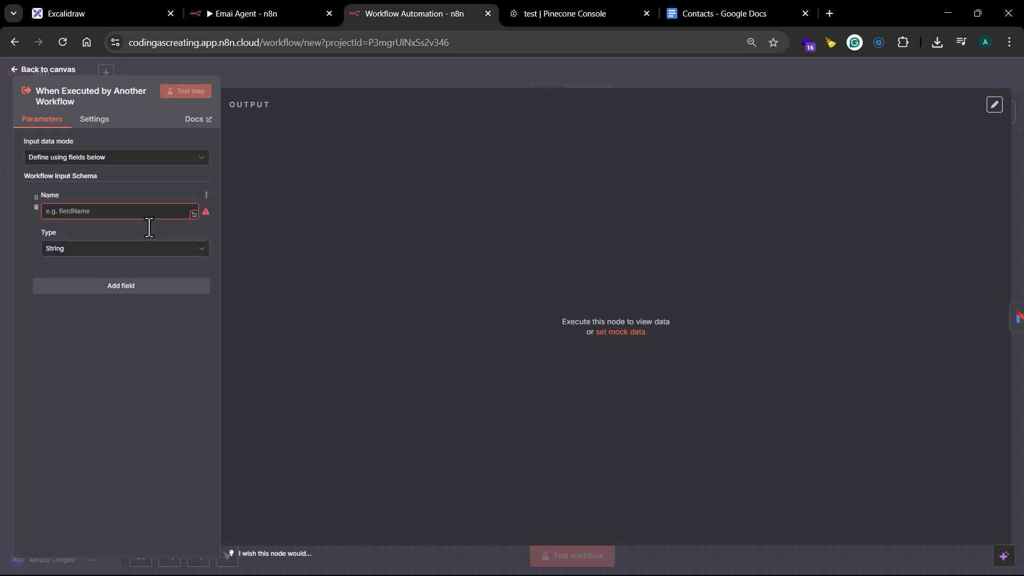
click(130, 212)
text(Se)
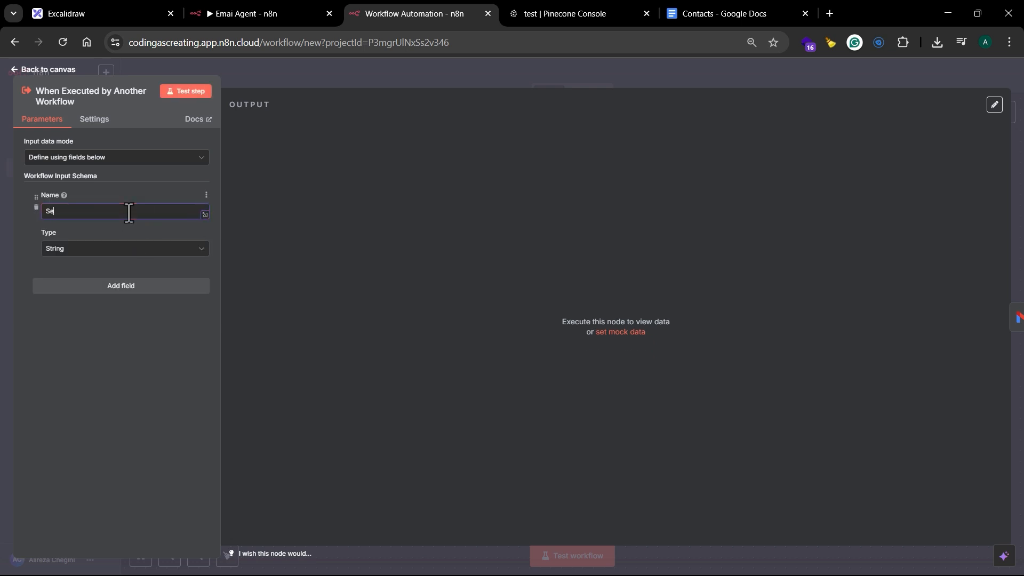
key(BackSpace)
text(senTo)
drag(54, 211, 58, 211)
text(dT)
Step: Add String input fields named "subject" and "message" to the trigger's schema and run a test of the trigger step
click(107, 286)
click(99, 306)
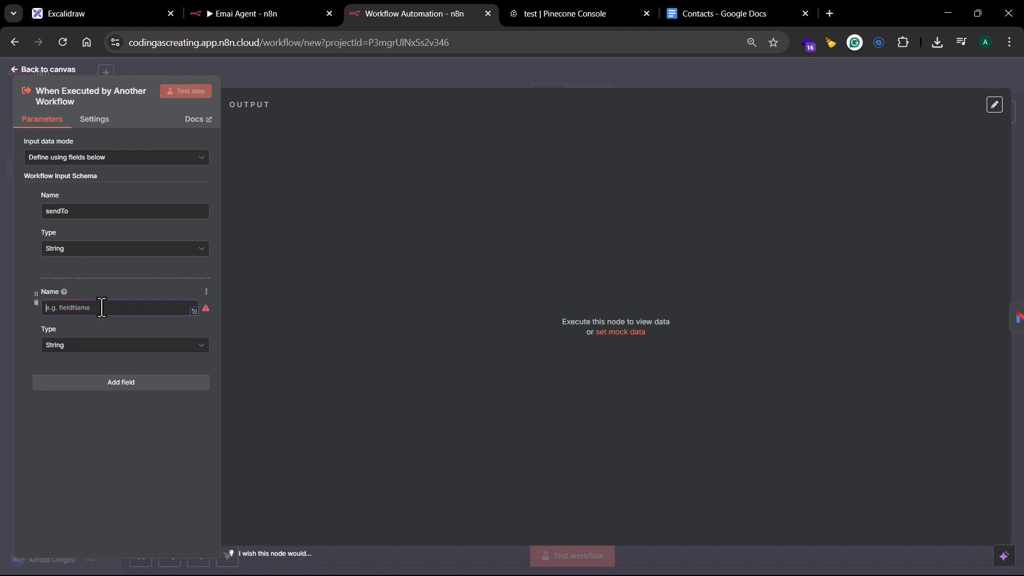
text(subject)
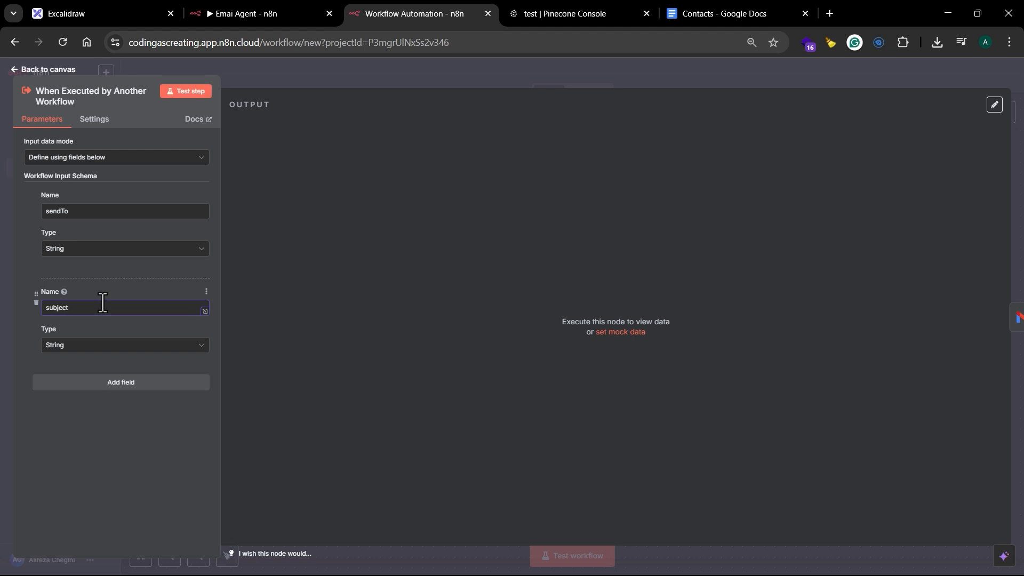
click(121, 382)
click(90, 404)
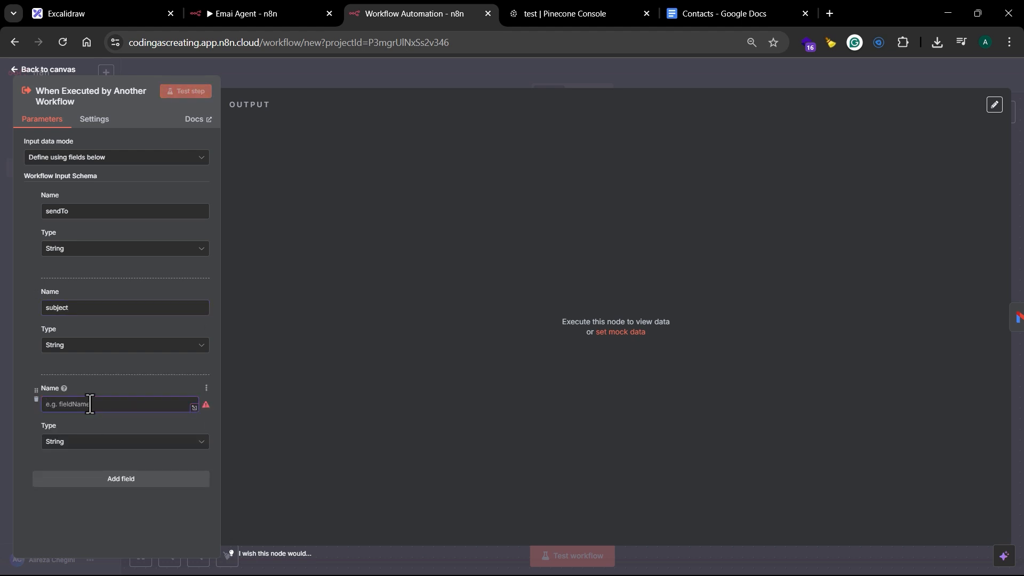
text(message)
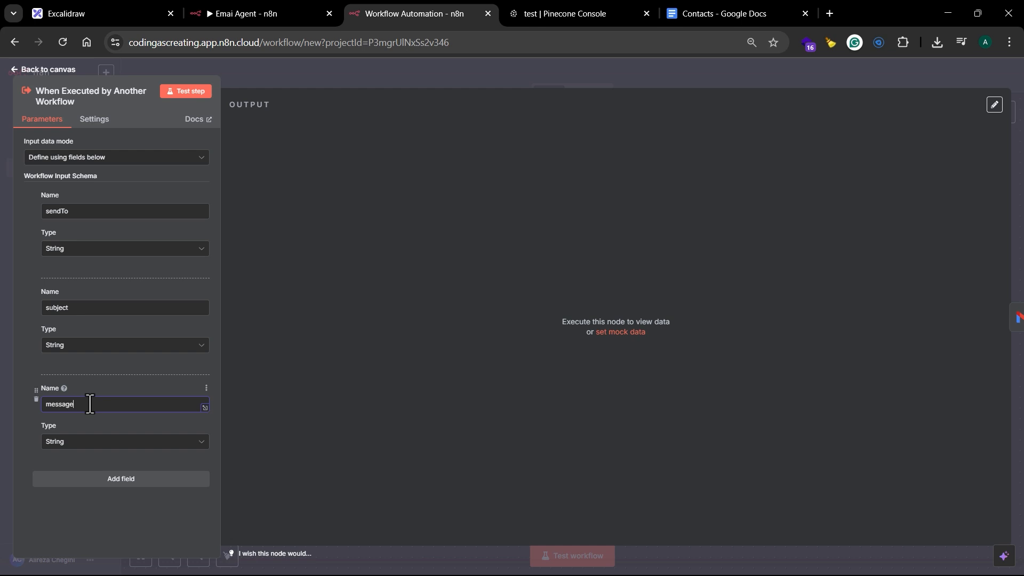
click(187, 92)
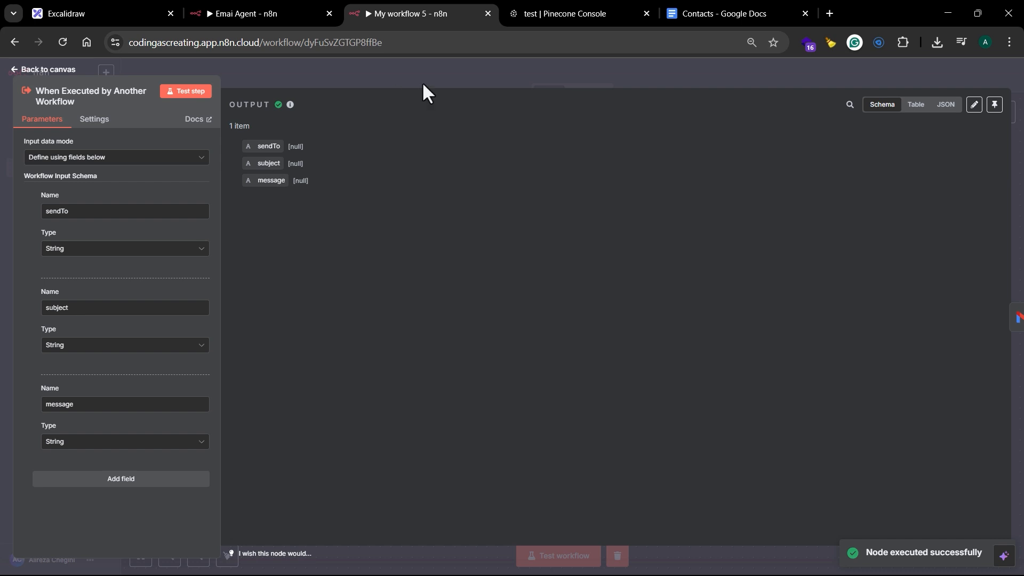
click(452, 75)
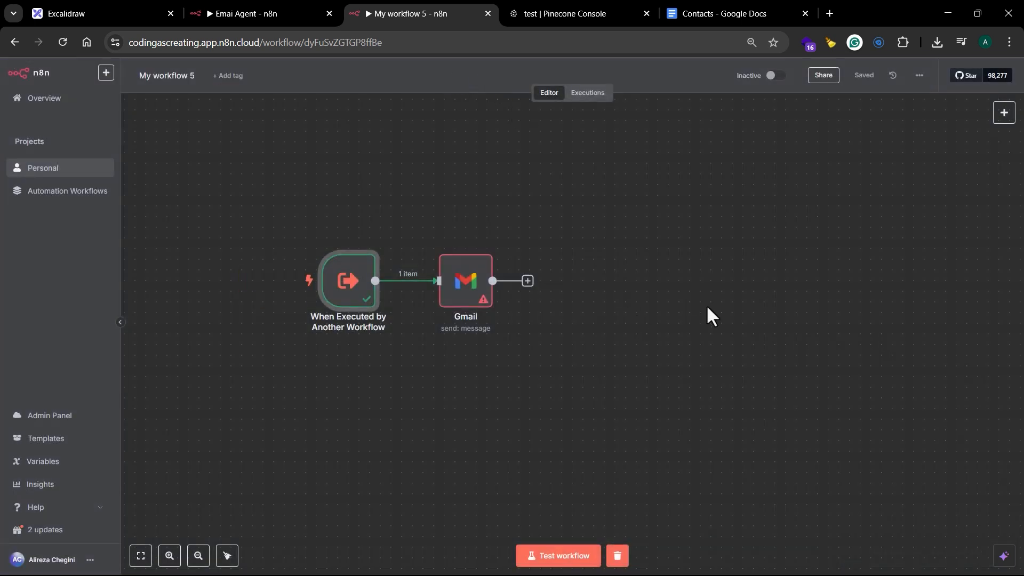
Step: Map the trigger's sendTo, subject and message inputs to the Gmail node's To, Subject and Message fields
click(476, 293)
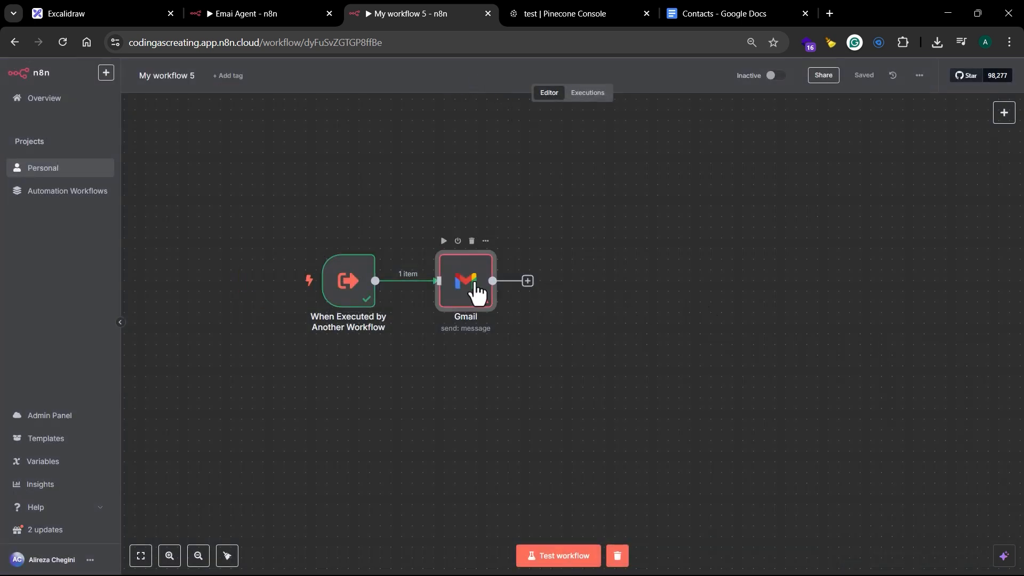
double_click(477, 293)
drag(74, 148, 442, 254)
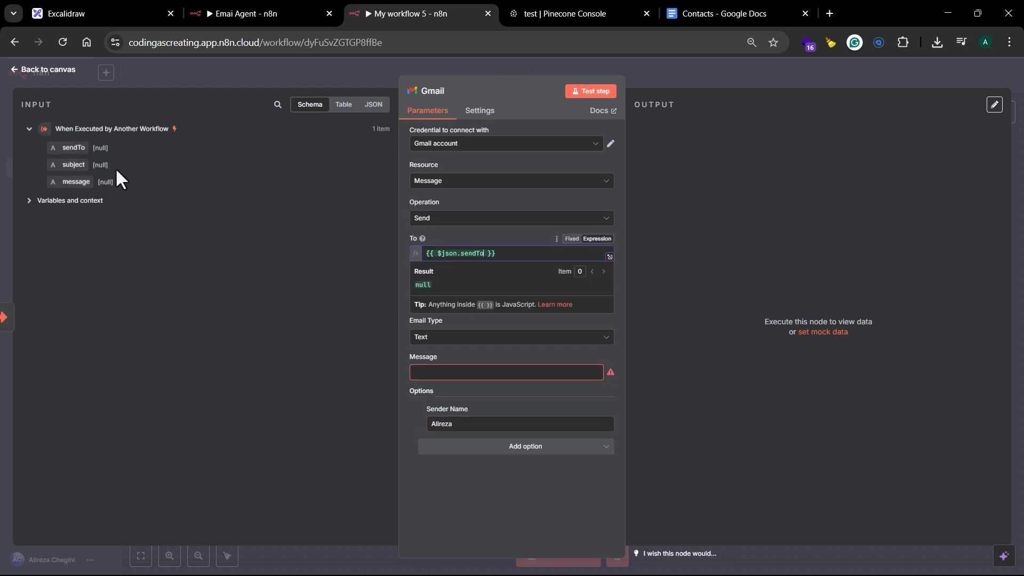
click(184, 233)
drag(69, 165, 443, 300)
click(322, 289)
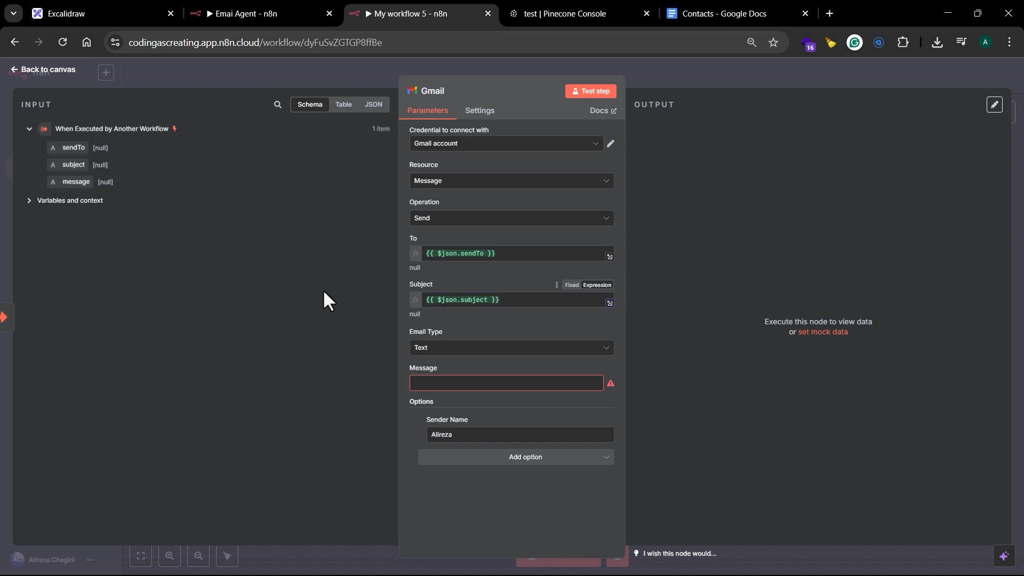
drag(72, 182, 451, 388)
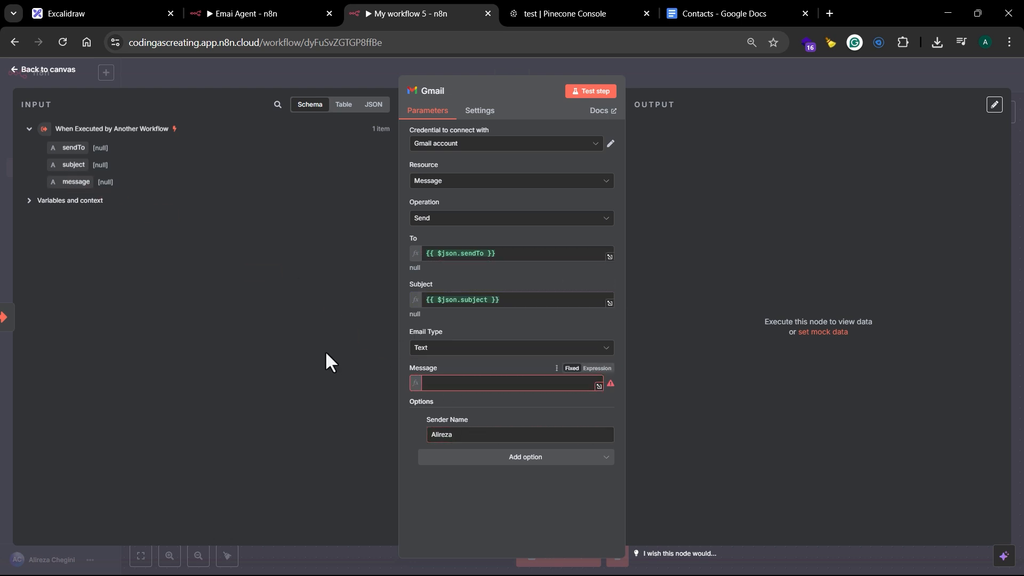
click(278, 324)
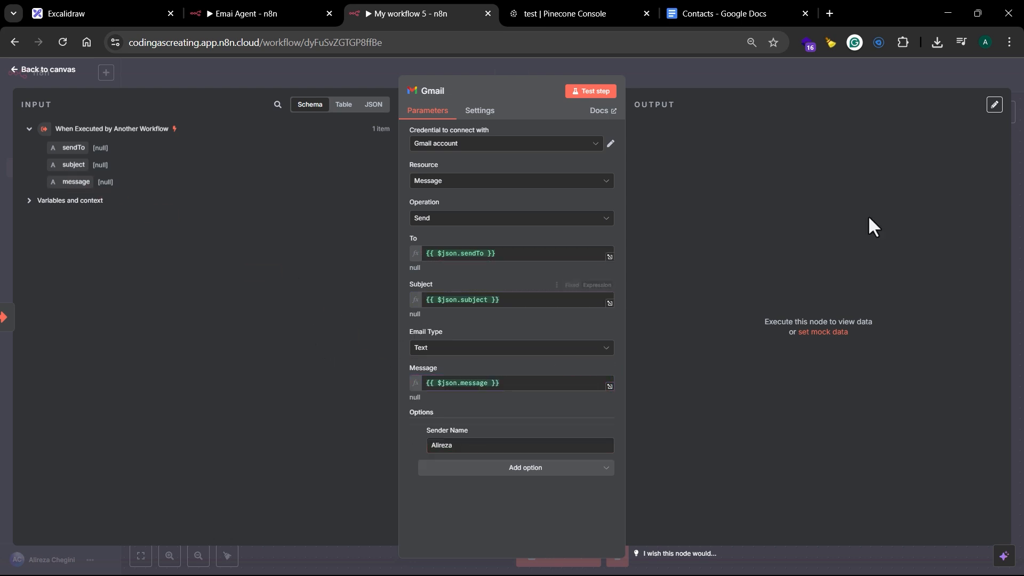
click(685, 73)
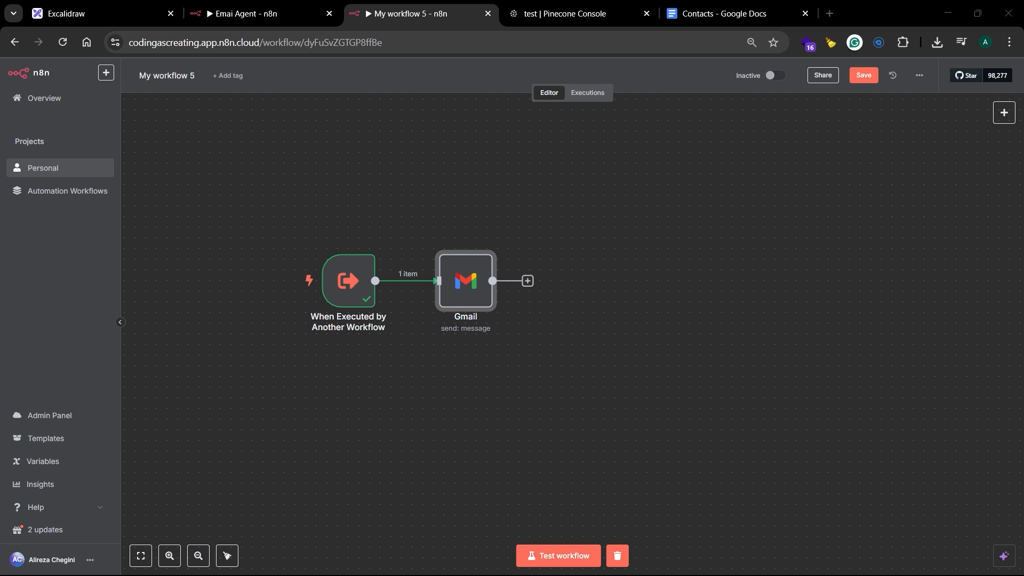
Step: Add an Edit Fields (Set) node after the Gmail node, keeping its mode at Manual Mapping
click(528, 281)
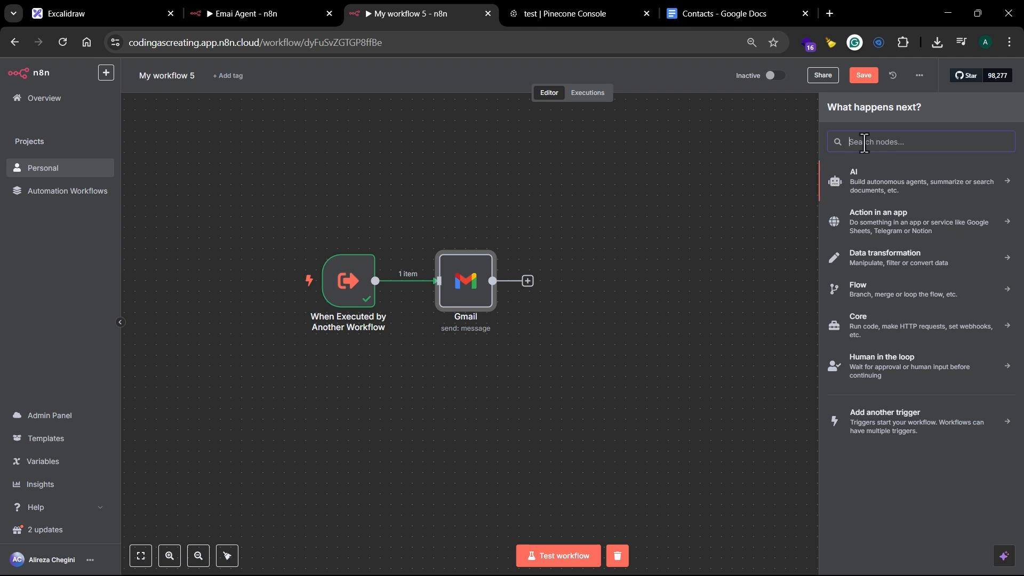
text(edit)
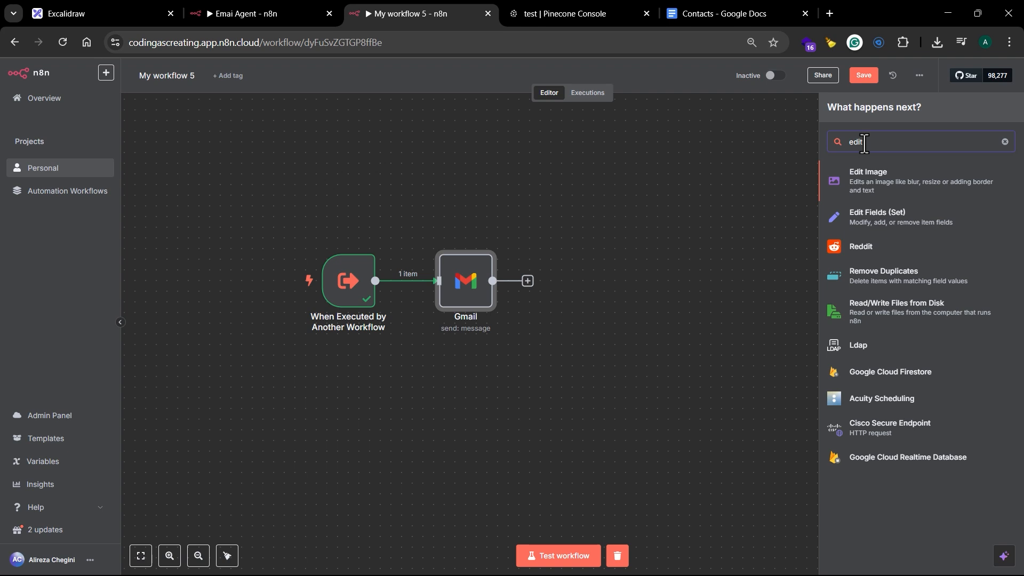
click(887, 229)
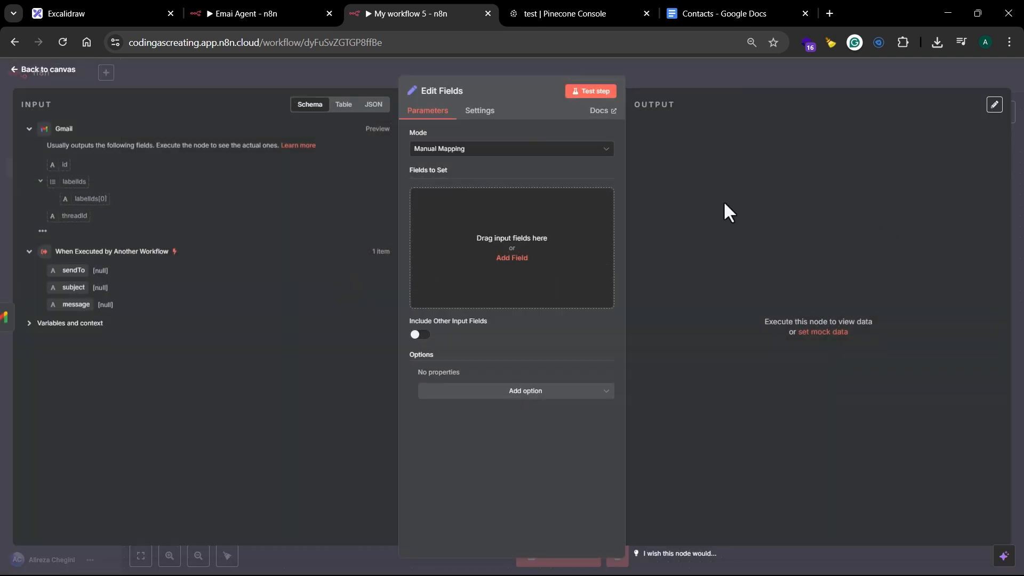
click(524, 151)
click(523, 151)
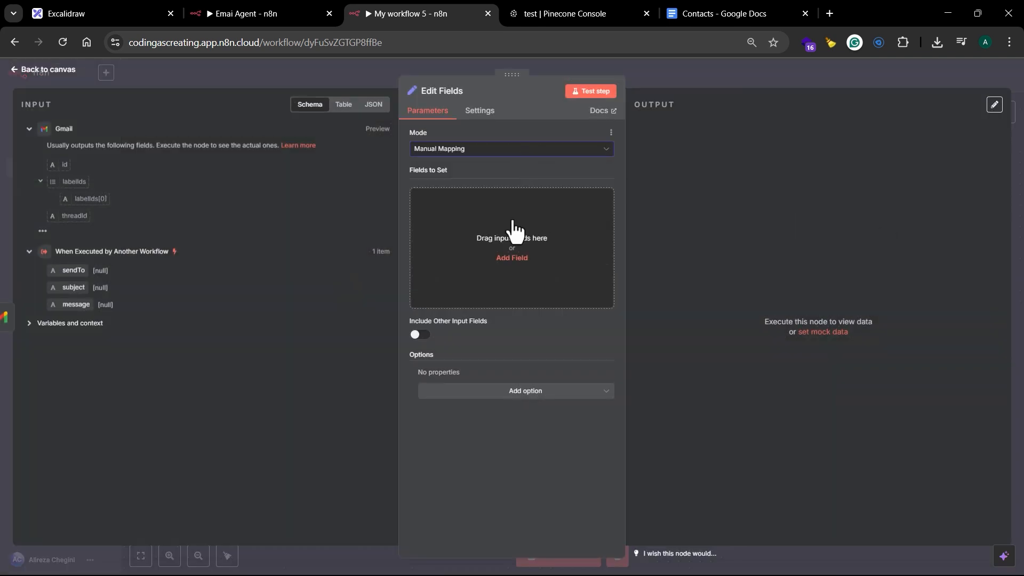
Step: Add a String field named "response" with the value "sent" to the Edit Fields node and save the workflow
click(512, 258)
text(response)
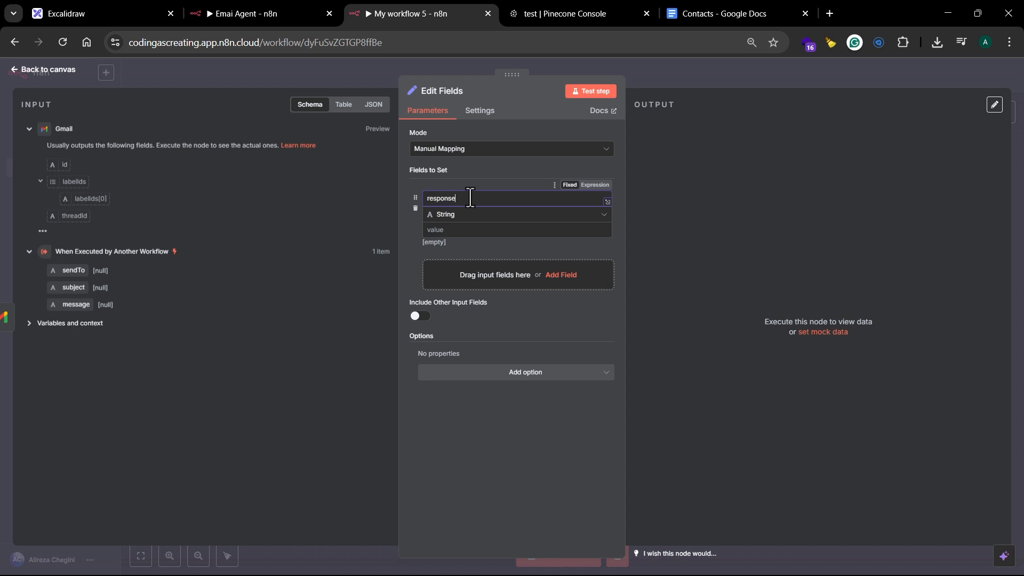
click(402, 238)
click(441, 231)
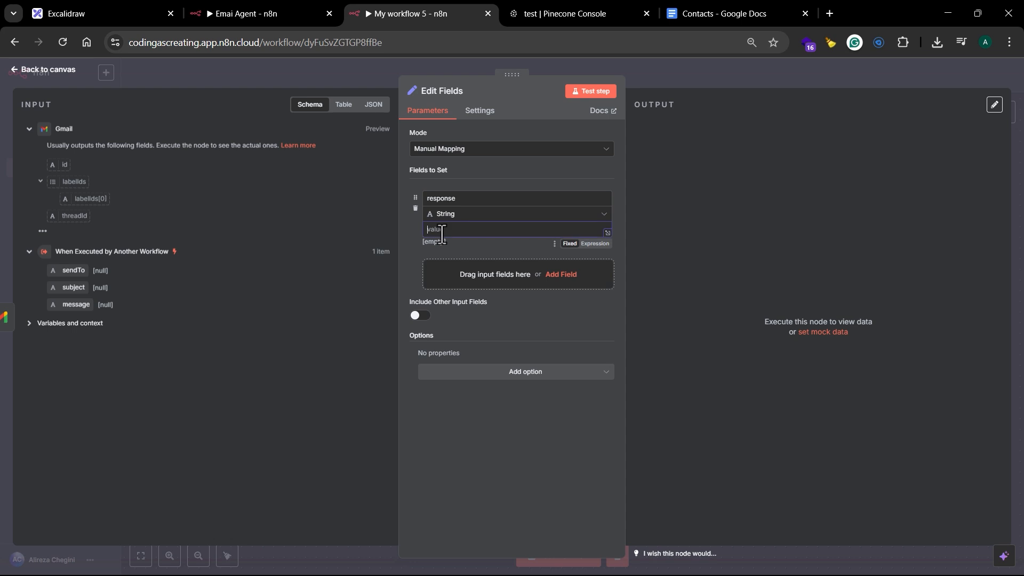
text(sent)
click(681, 77)
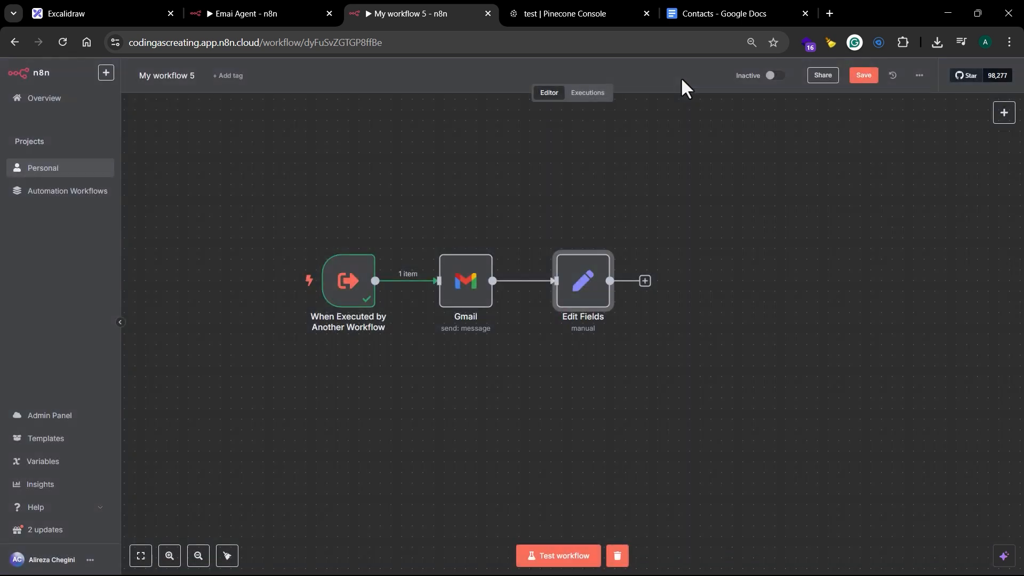
click(864, 76)
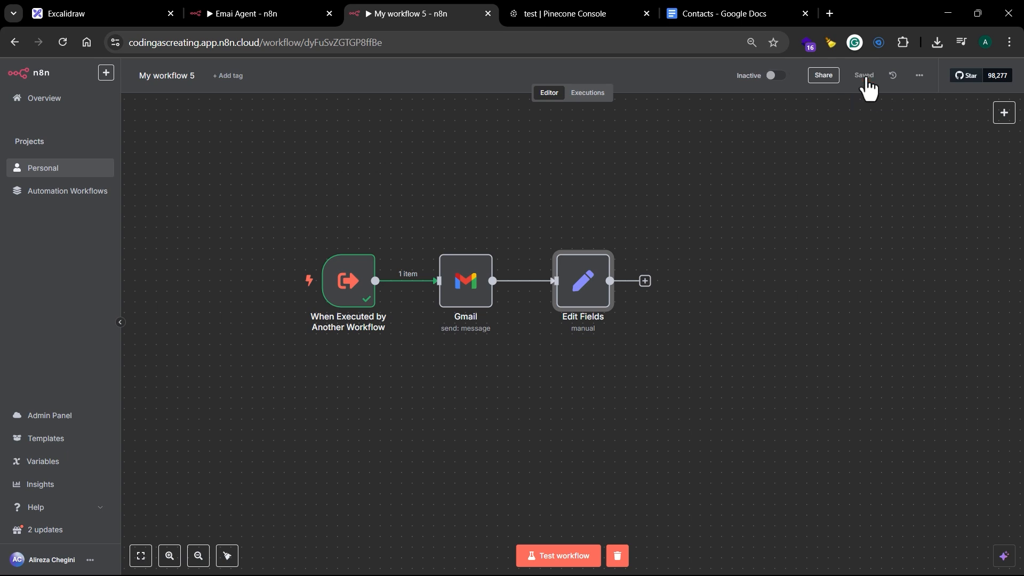
Step: Rename the workflow from its default name to "Send Gmail"
click(162, 73)
triple_click(162, 73)
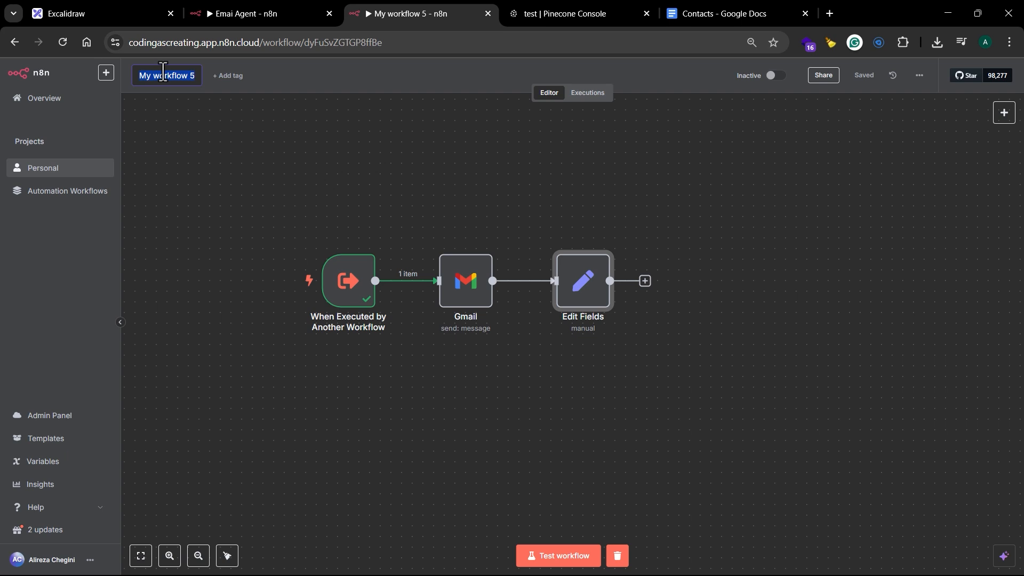
text(send)
key(BackSpace)
key(BackSpace)
key(BackSpace)
key(BackSpace)
text(Se)
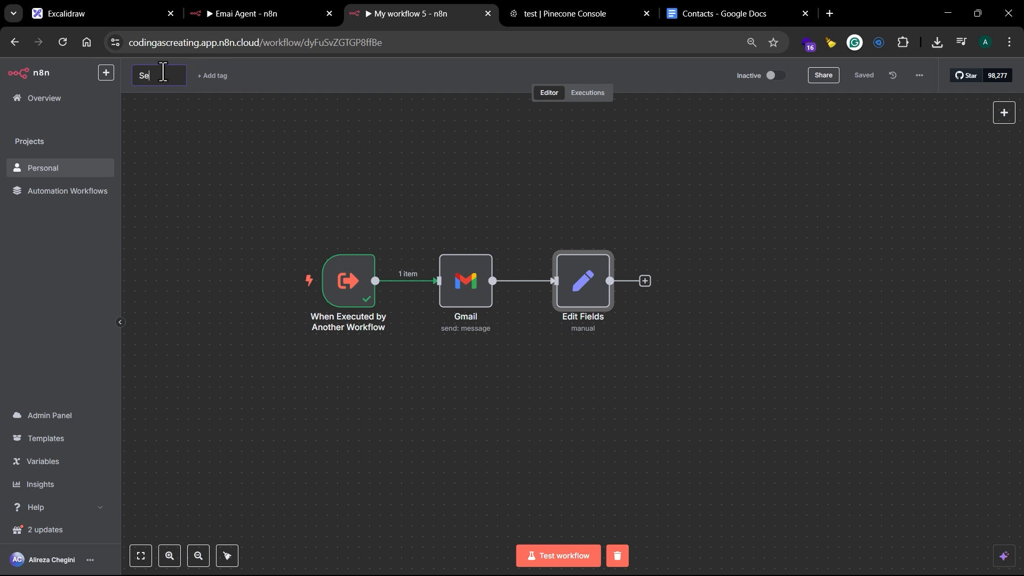
text(nd Email)
click(231, 157)
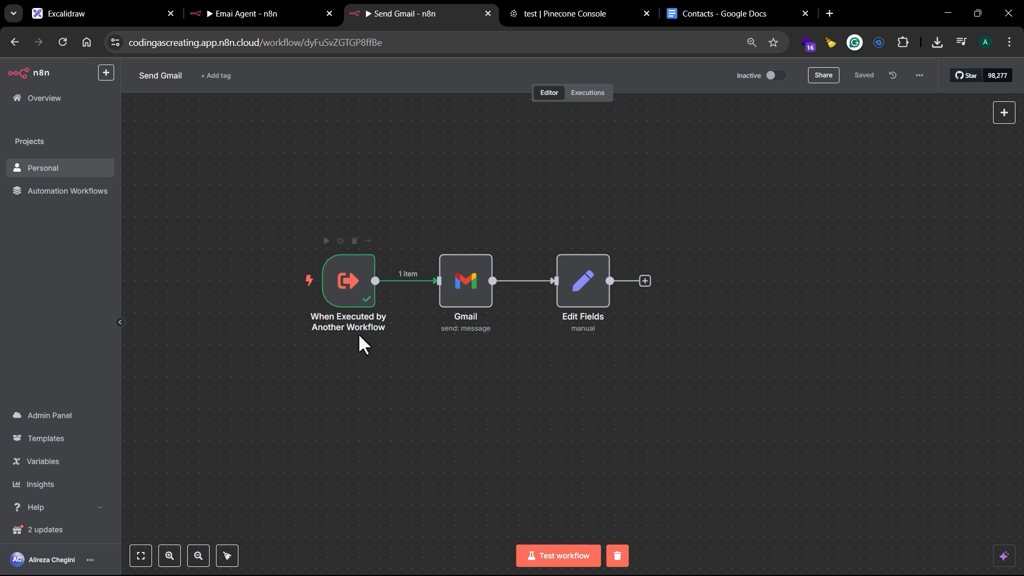
Step: In the Emai Agent workflow, set the Send Email tool to call the Send Gmail workflow from the database
click(257, 12)
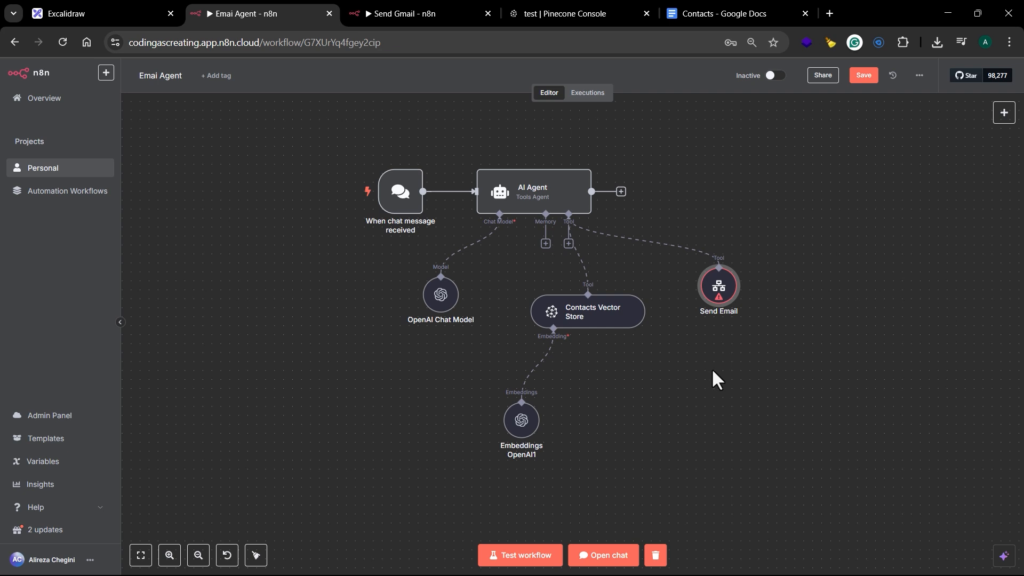
double_click(728, 291)
click(456, 273)
click(459, 278)
click(597, 311)
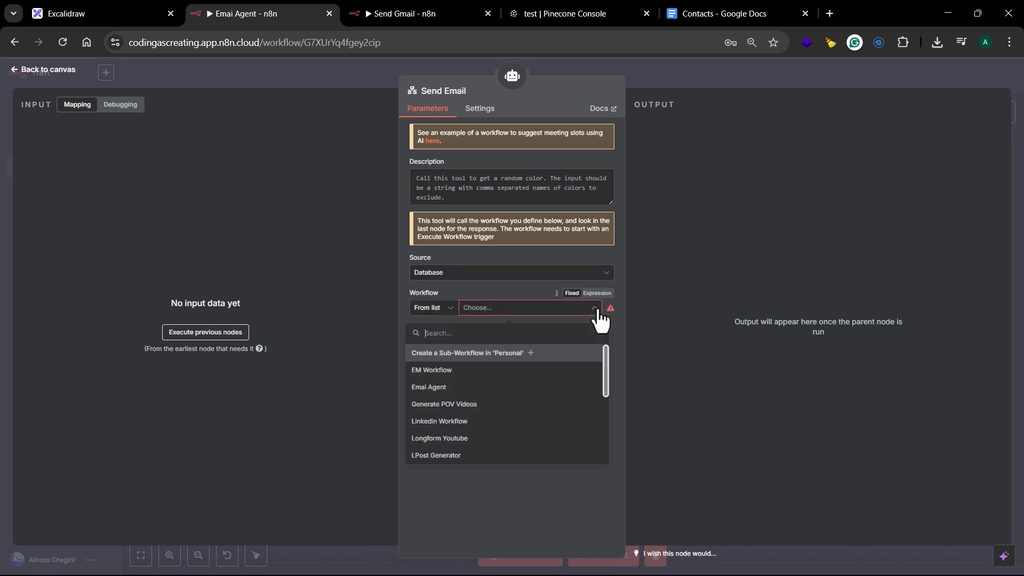
text(send)
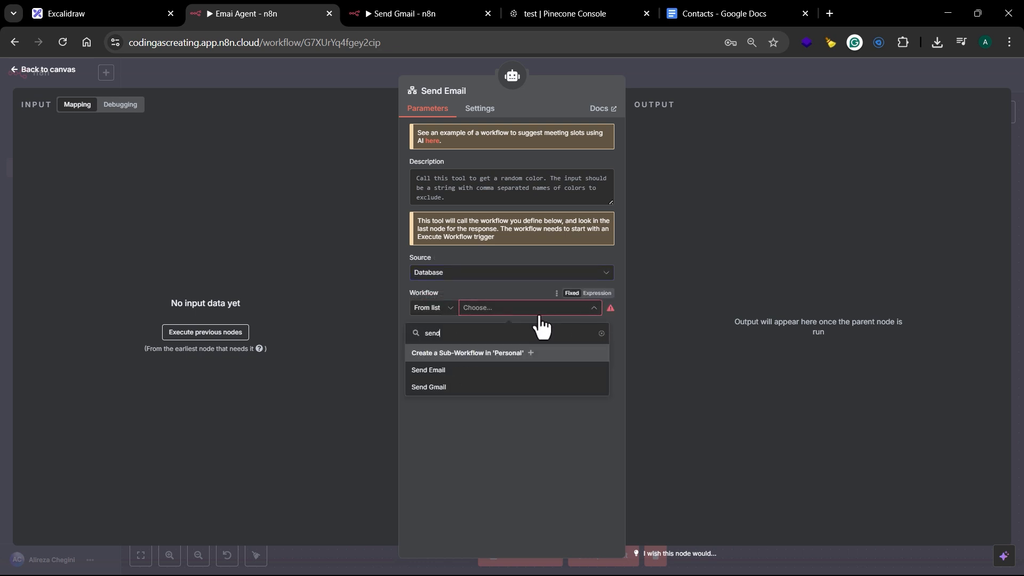
click(464, 388)
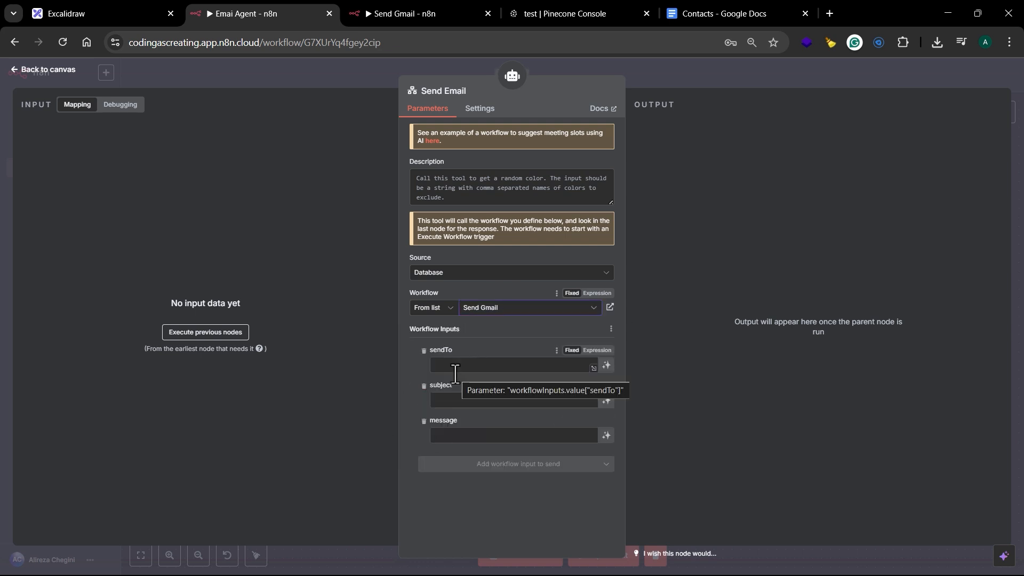
Step: Let the model define the Send Email tool's sendTo, subject and message inputs automatically
click(607, 367)
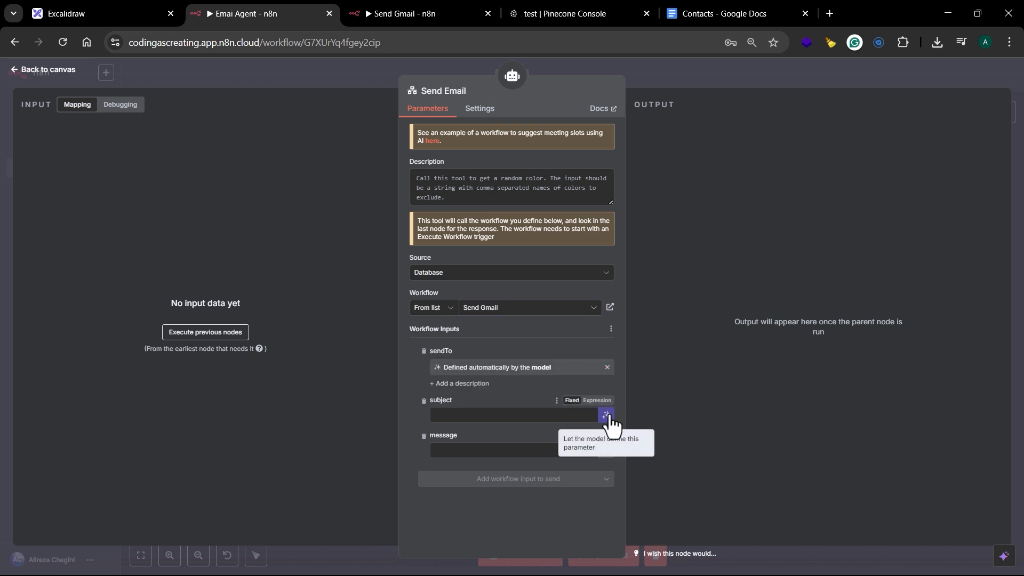
click(607, 415)
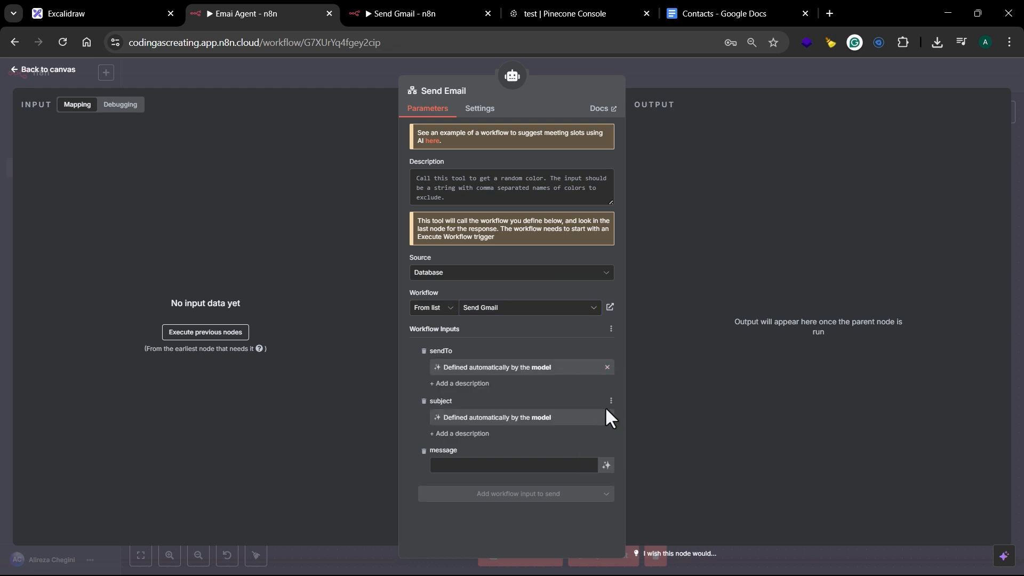
click(606, 465)
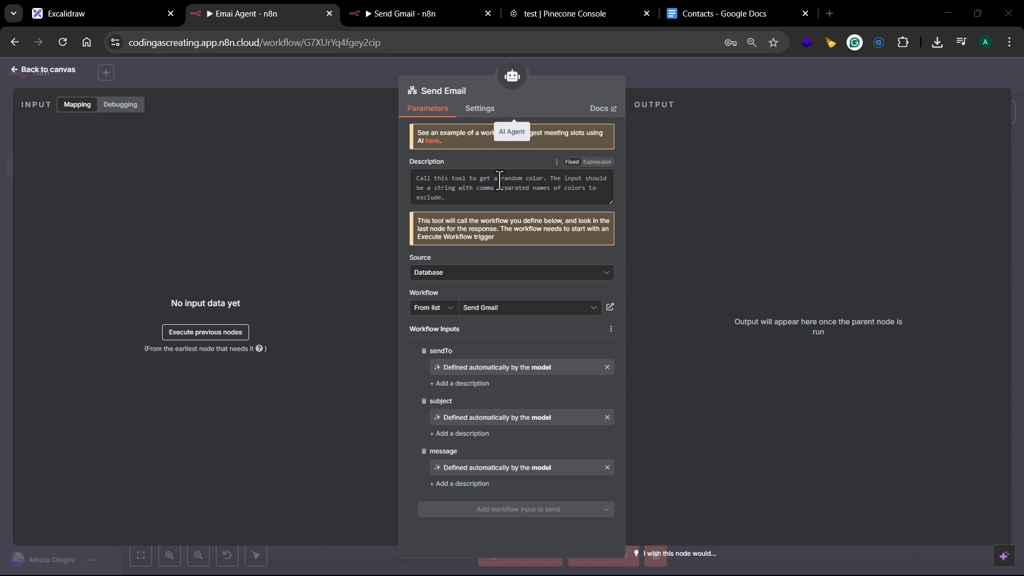
Step: Describe the Send Email tool as "Call This tool whenever you wanna send an email" and return to the canvas
click(500, 181)
text(Call This tool whenever you wanna send an email)
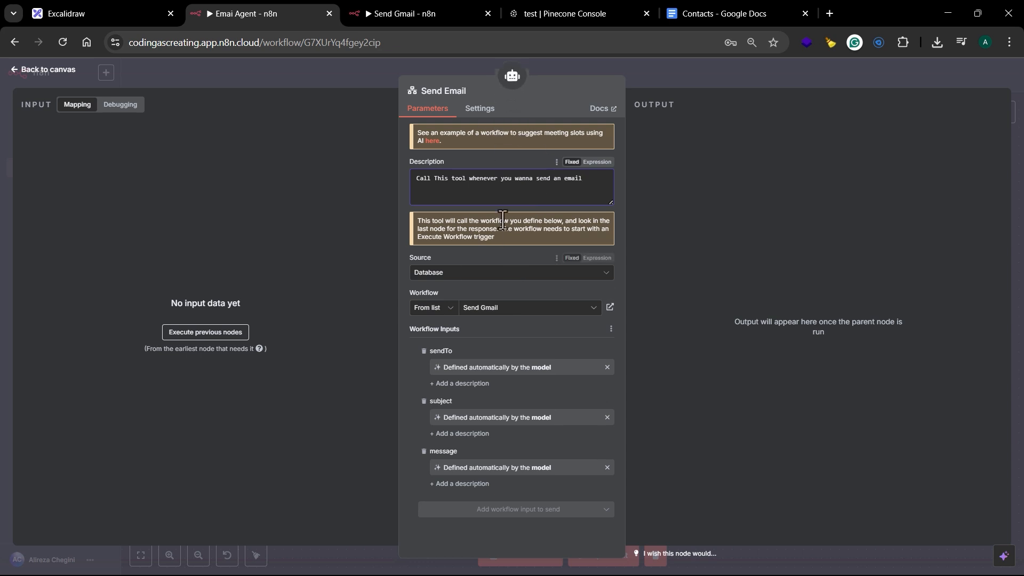
click(745, 75)
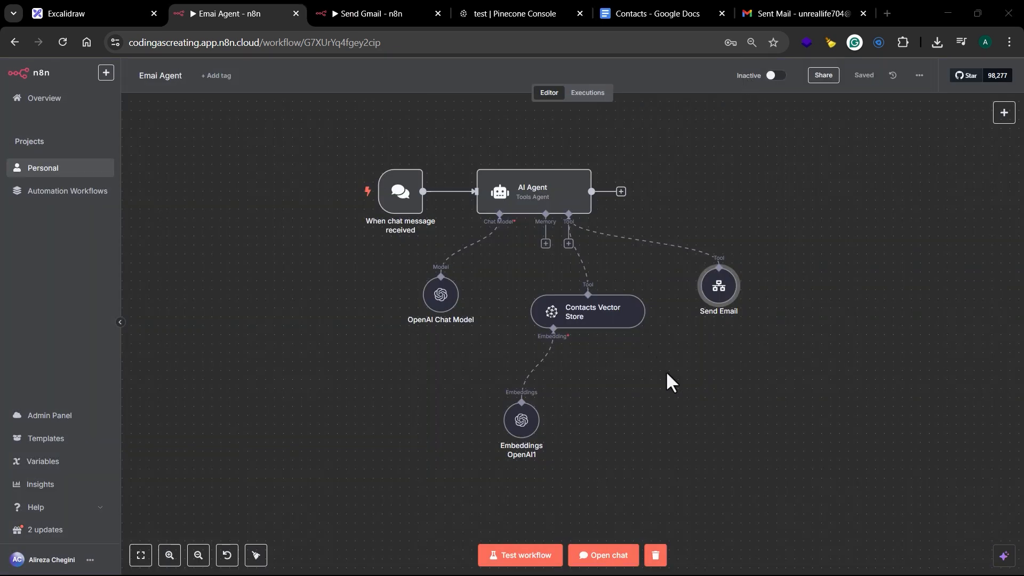
Step: View Gmail's Sent folder, and in the Emai Agent chat ask to email a contact about whether he has prepared the presentation for Monday
click(792, 13)
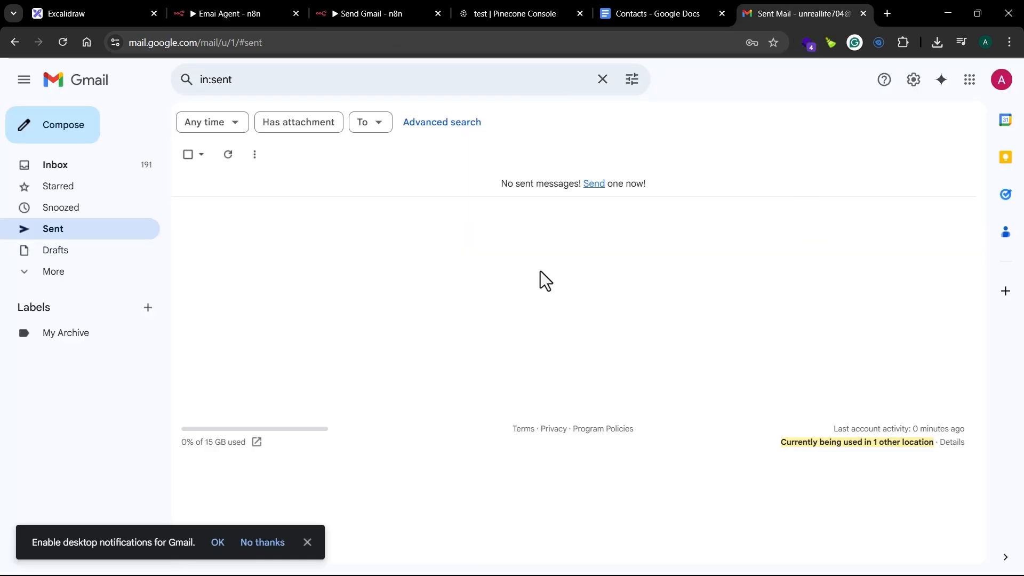
click(213, 9)
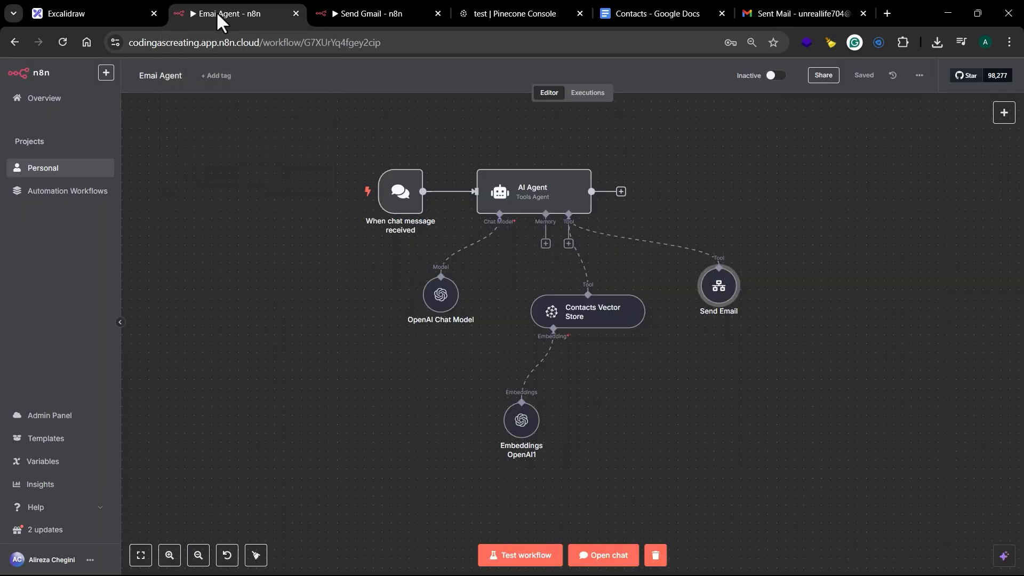
click(600, 557)
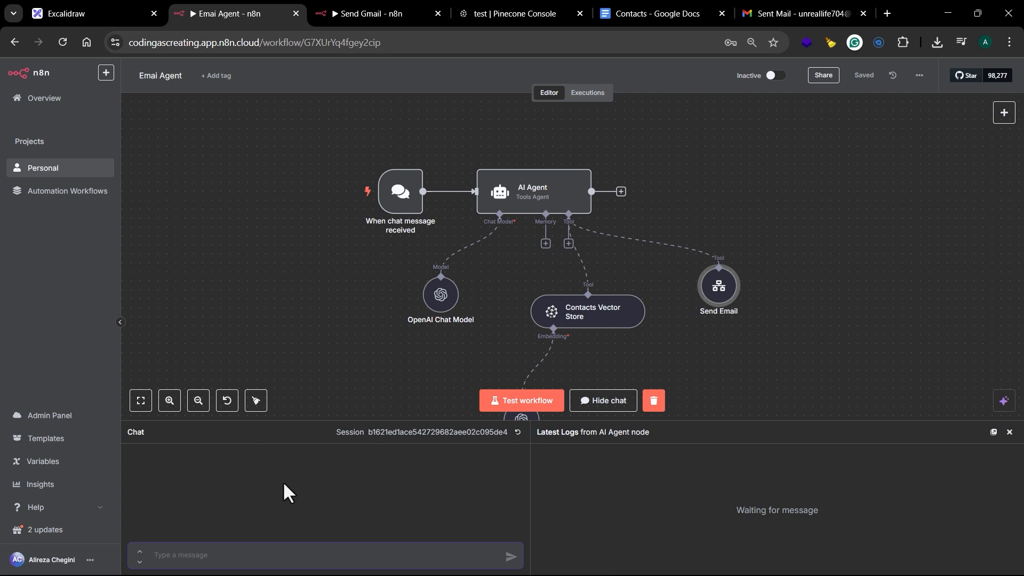
text(Sne)
key(BackSpace)
key(BackSpace)
text(I wann ask)
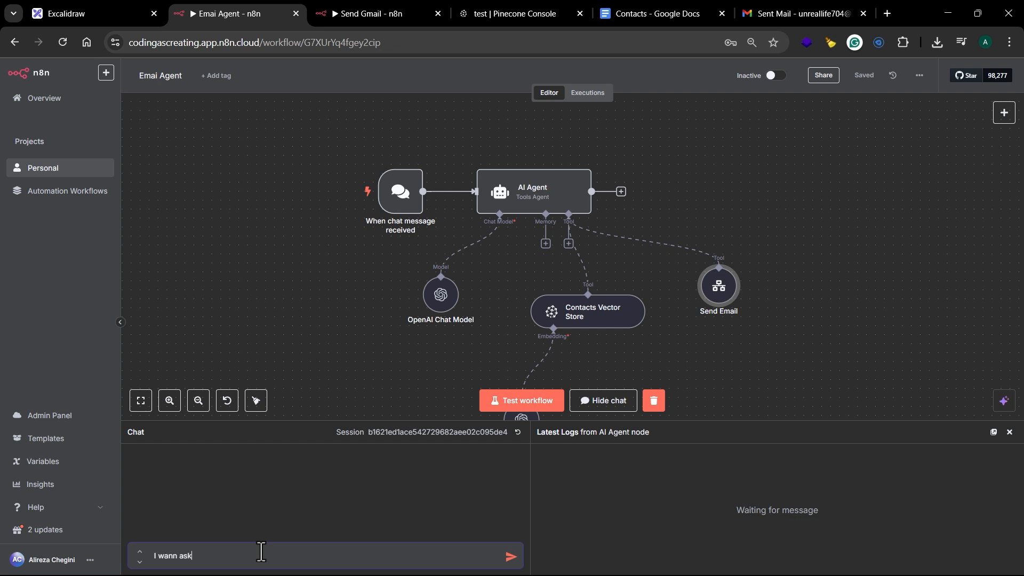
text( alireza if he has prepared the presentat)
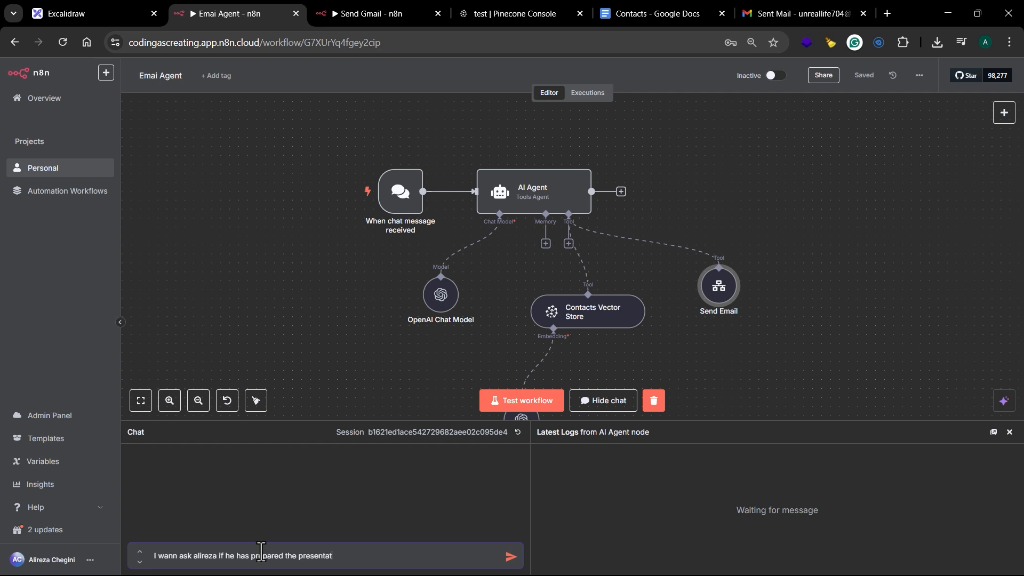
text(ion for Monday? Send email to him and ask)
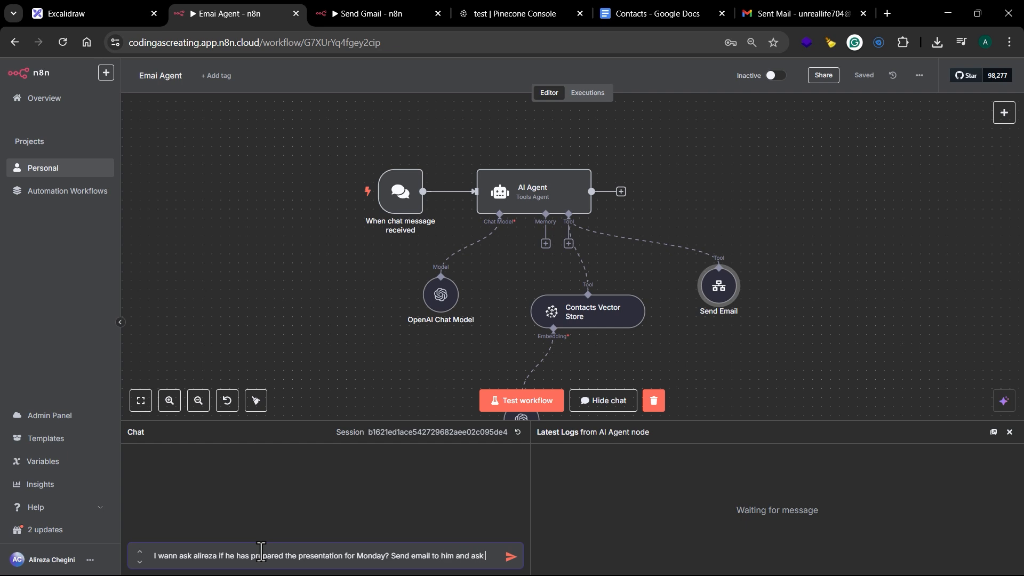
key(Return)
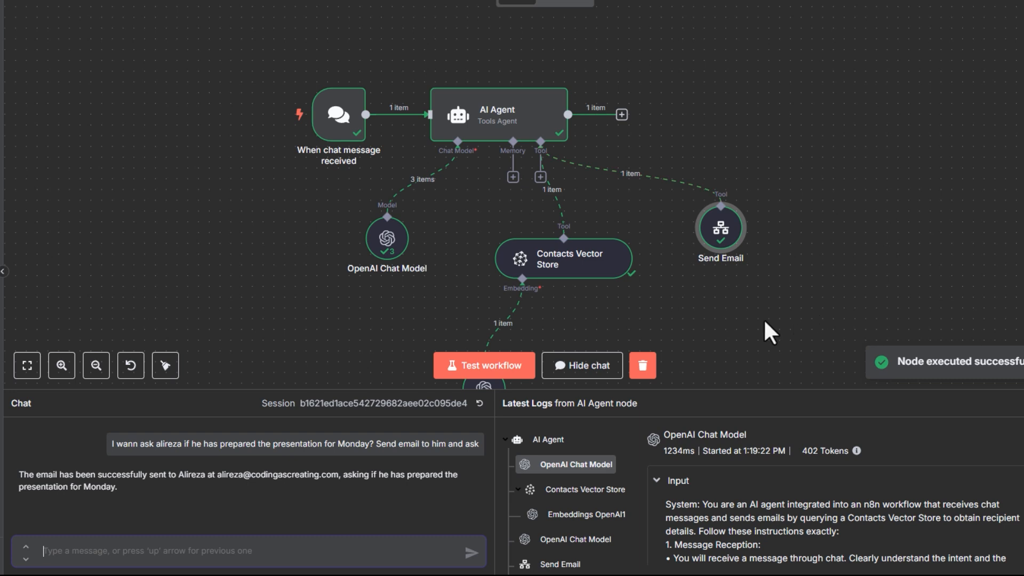
Step: Enlarge the chat and log area and examine the input and output of the Contacts Vector Store call
right_click(736, 321)
drag(688, 316, 678, 260)
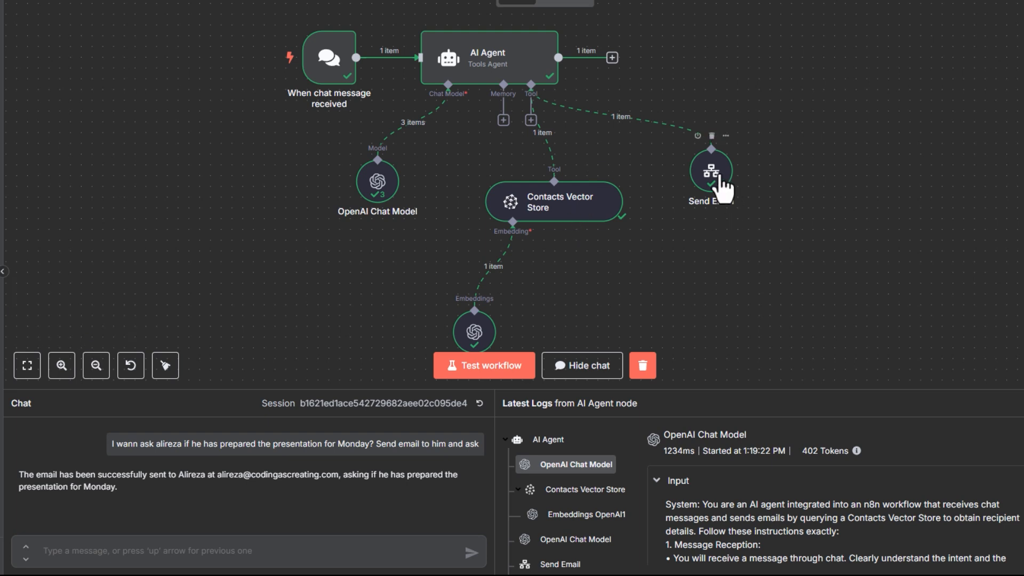
drag(704, 389, 724, 246)
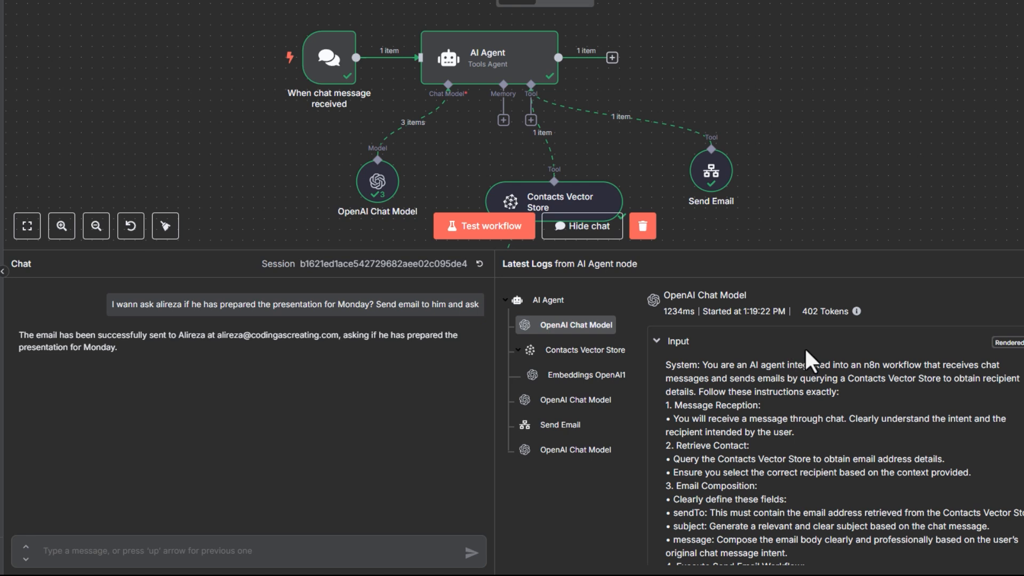
click(598, 351)
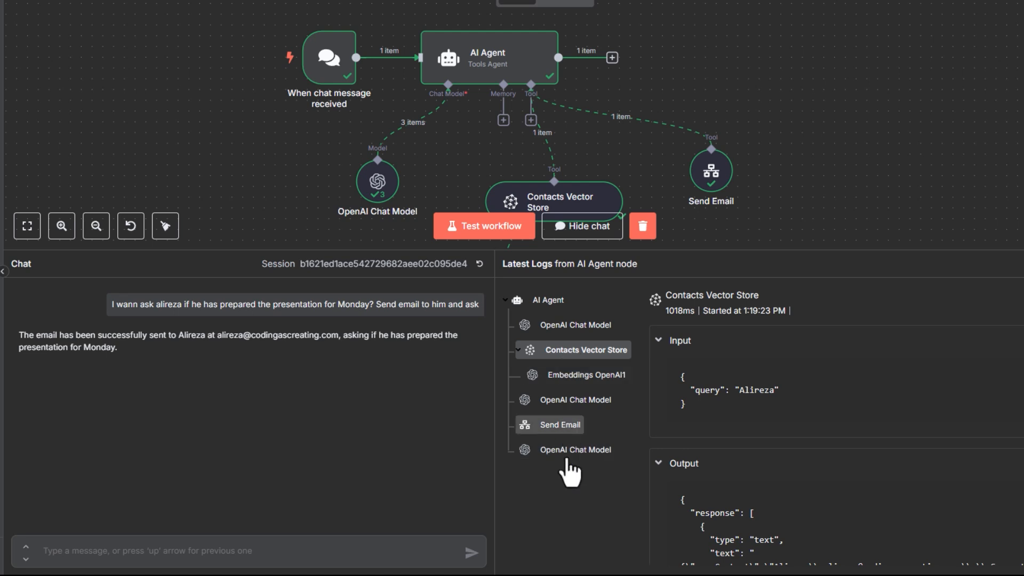
Step: Examine the sendTo, subject and message inputs of the Send Email call in the log, and open the sent presentation inquiry in Gmail
click(565, 438)
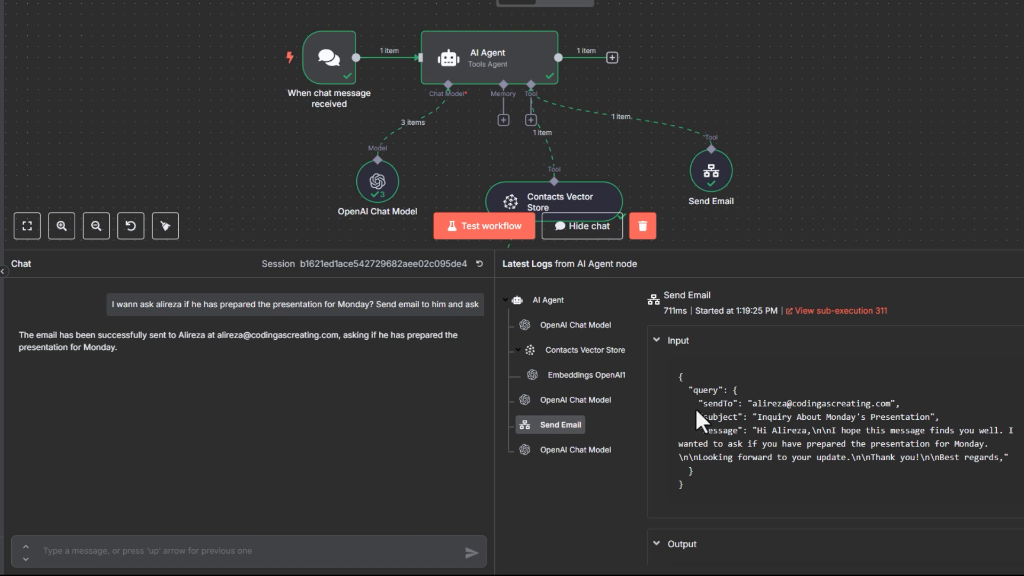
drag(699, 403, 936, 415)
click(934, 415)
drag(688, 419, 947, 428)
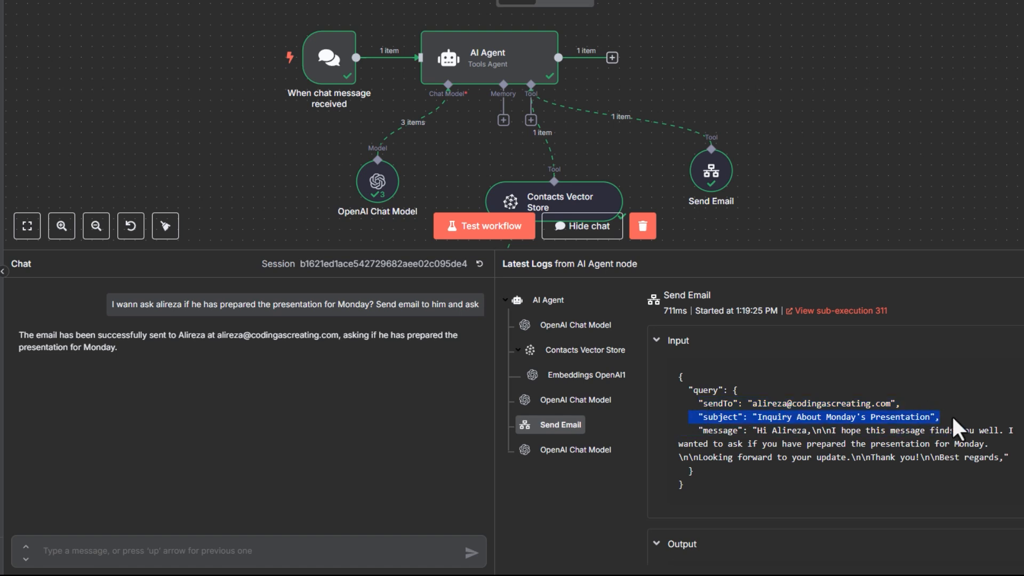
drag(694, 430, 993, 443)
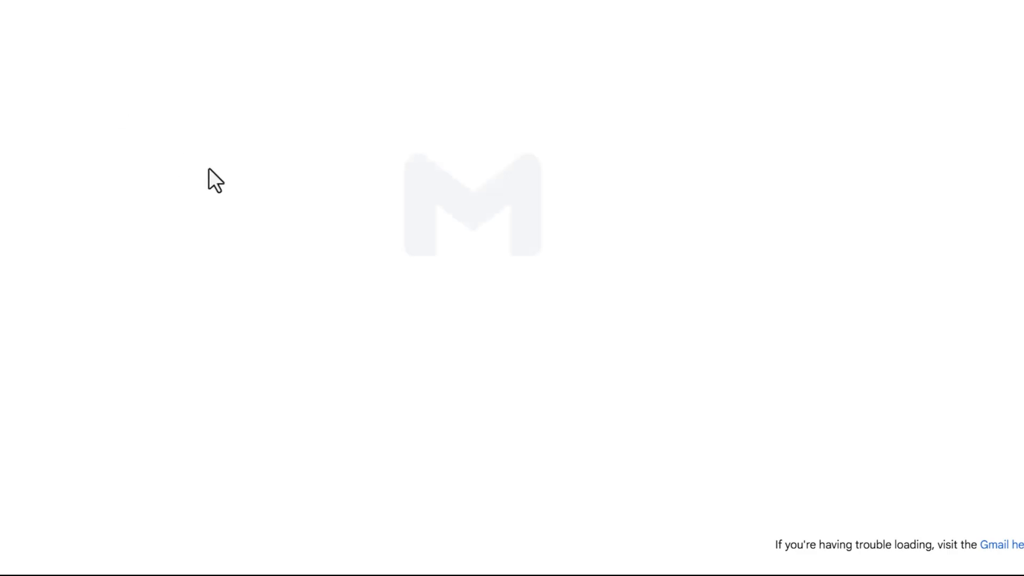
click(508, 184)
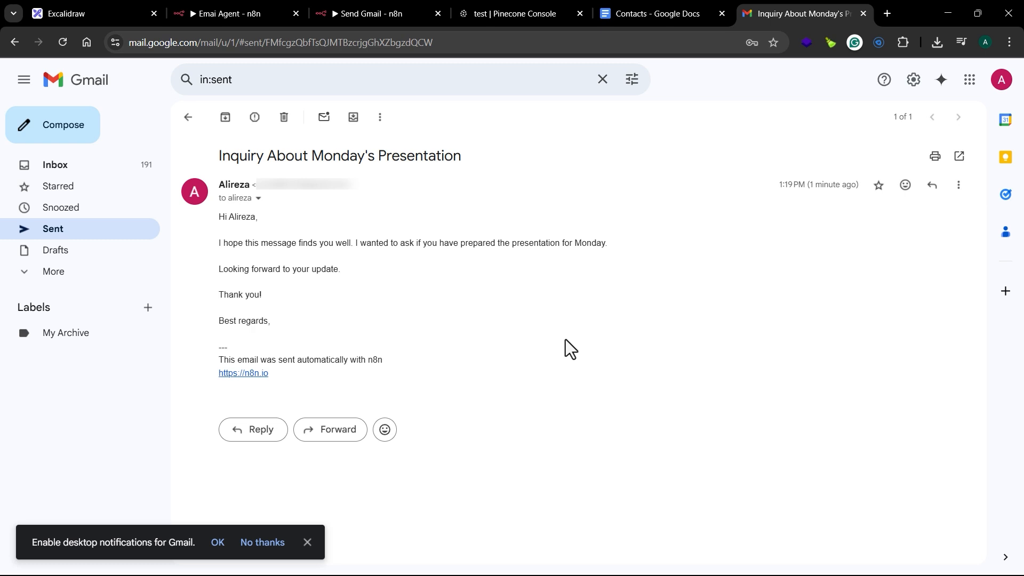
Step: In the Emai Agent chat, send "Can you ask support to help with the issue related to the workflow agents?"
click(237, 11)
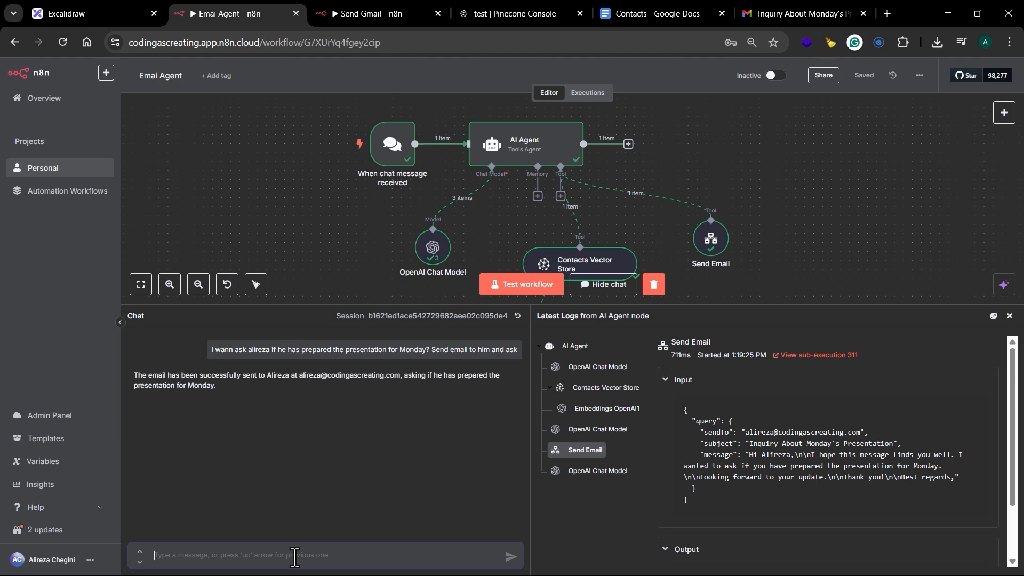
text(Can you ask support to help wo)
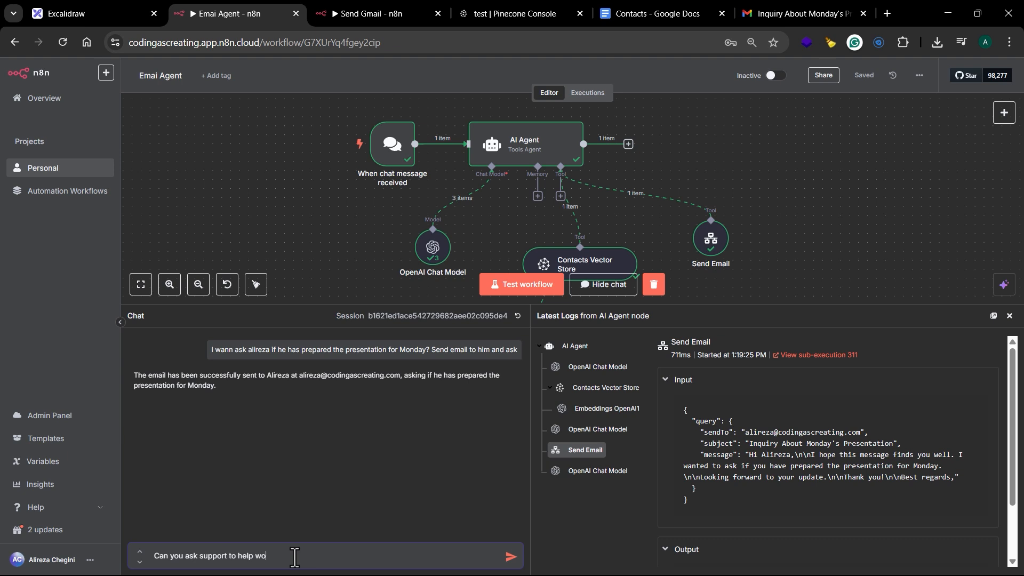
key(BackSpace)
text(ith the issue related to the workflow a)
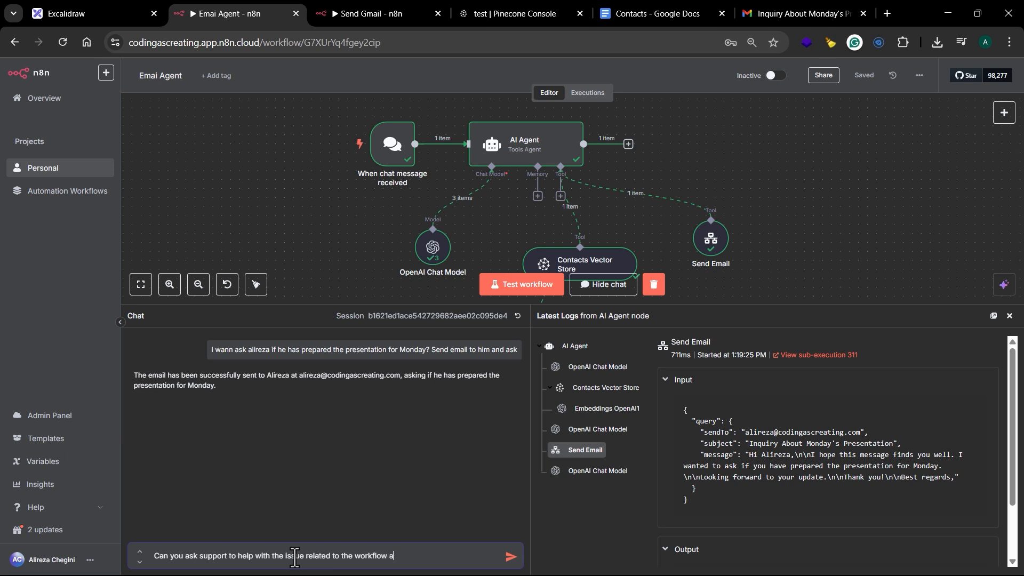
text(gents?)
double_click(212, 556)
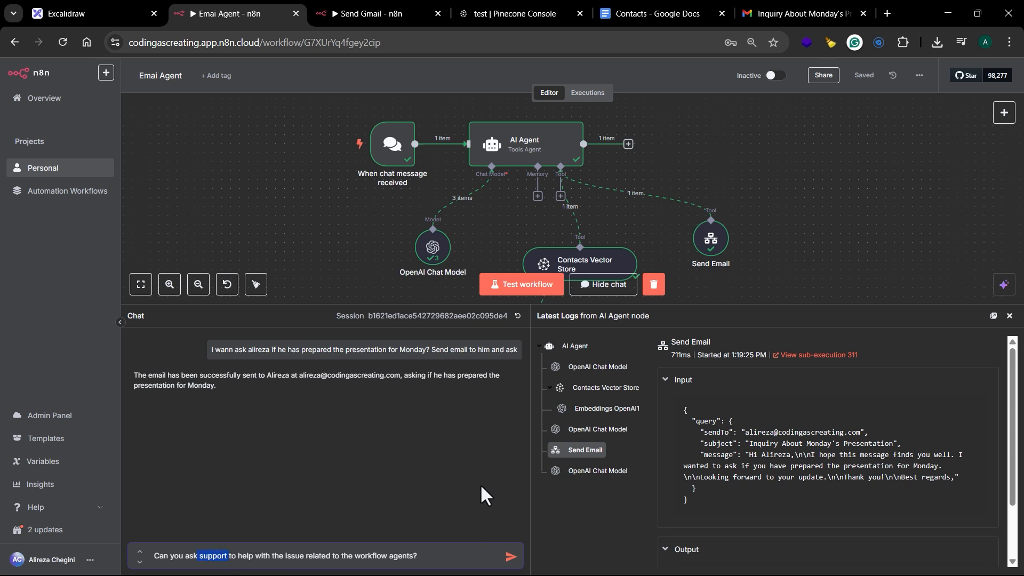
click(510, 557)
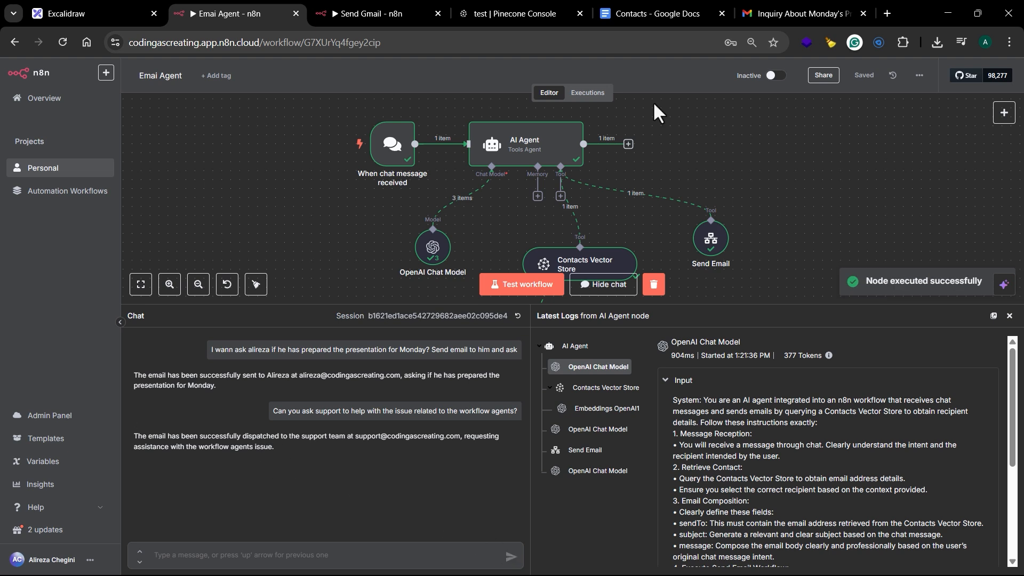
Step: Reload Gmail's Sent folder and open the "Assistance Required with Workflow Agents Issue" email to read it
click(759, 13)
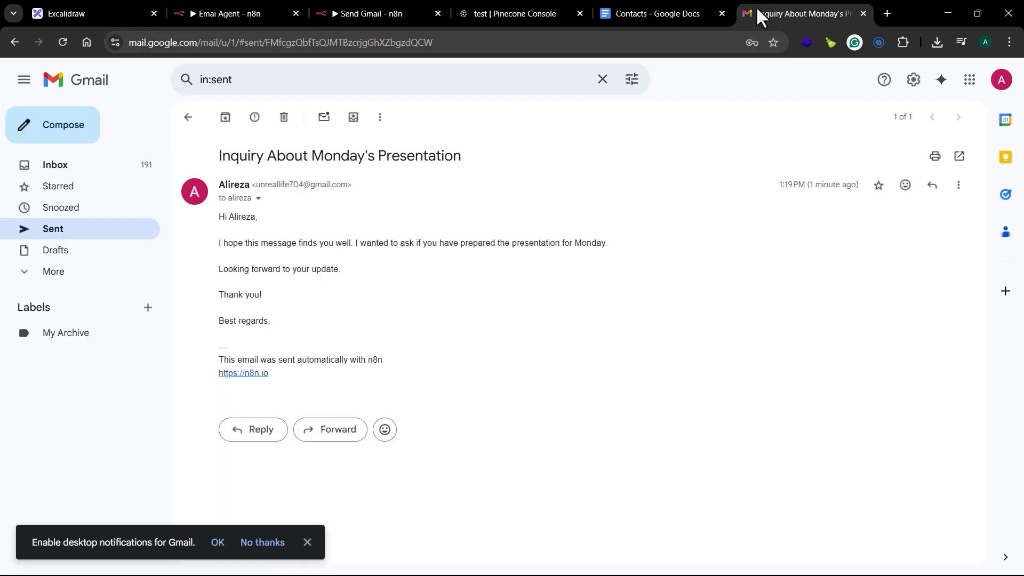
click(84, 241)
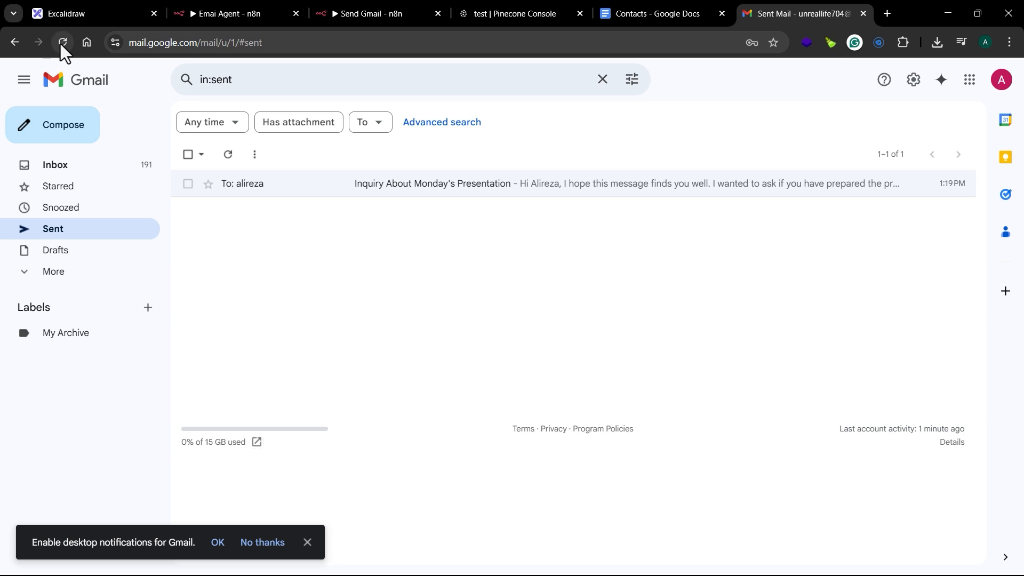
click(63, 42)
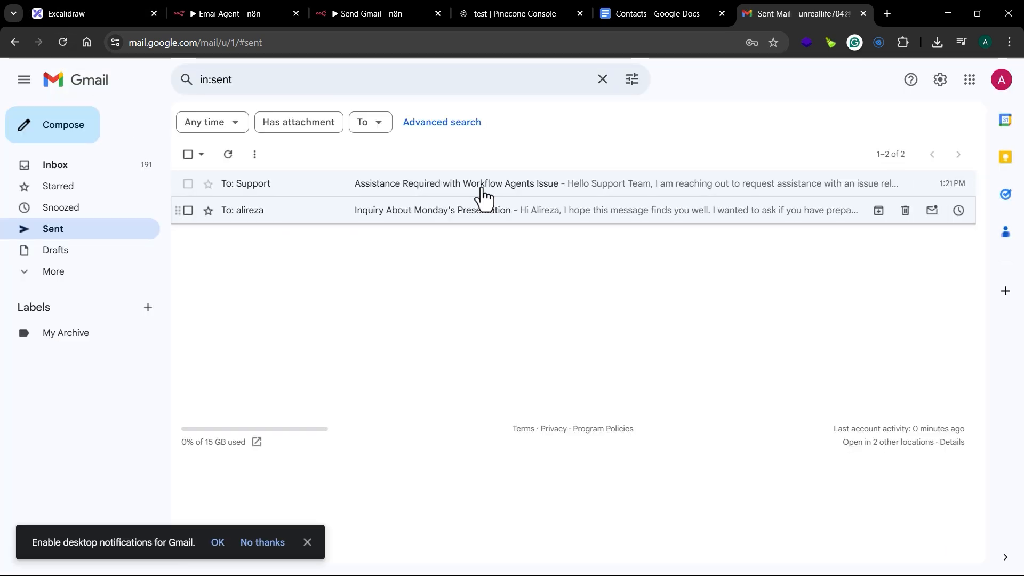
click(514, 186)
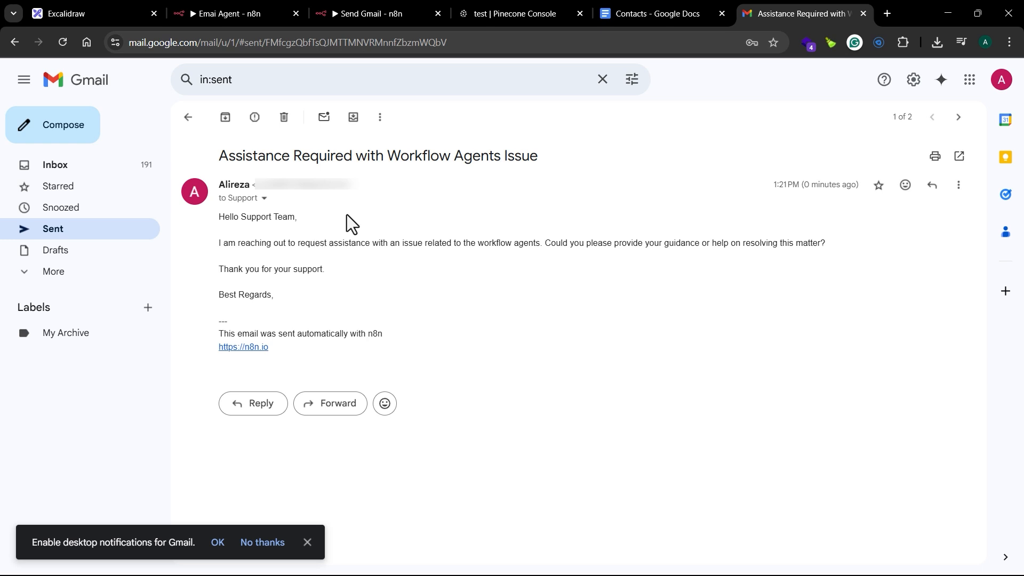
Step: Check the Support entry in the Contacts document, and return to the Emai Agent workflow and shrink the chat and log area
click(639, 17)
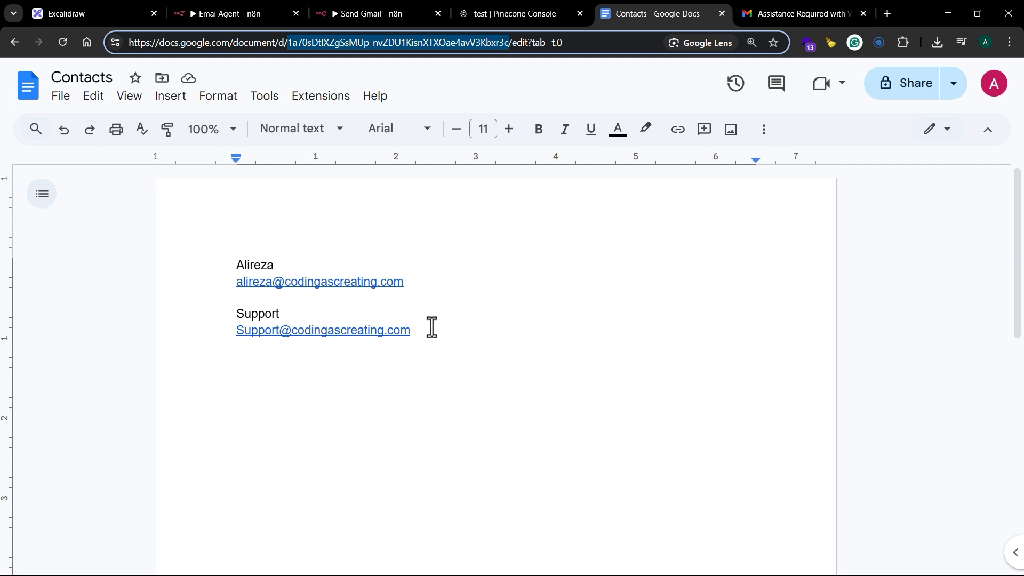
click(232, 15)
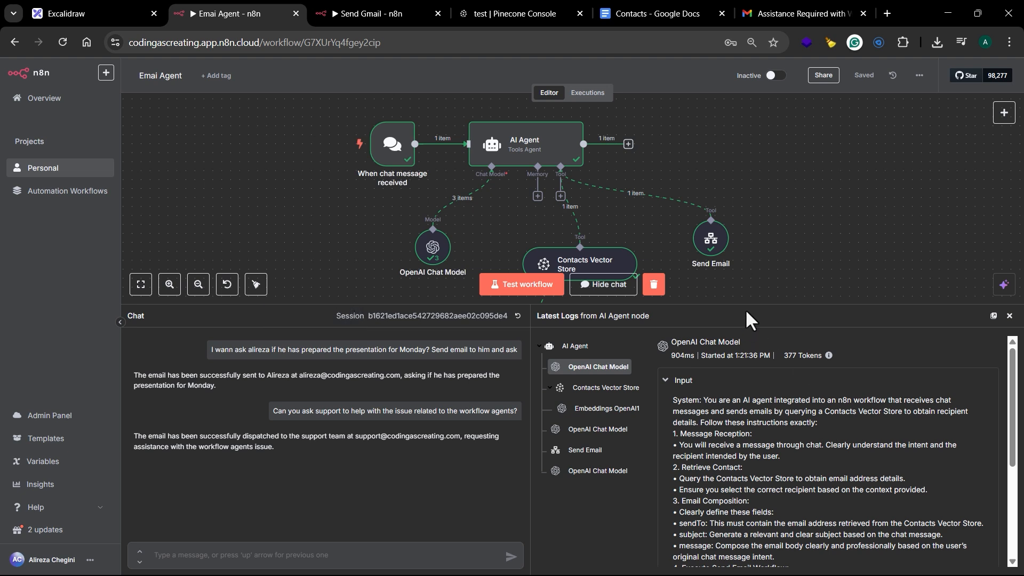
drag(753, 305, 755, 492)
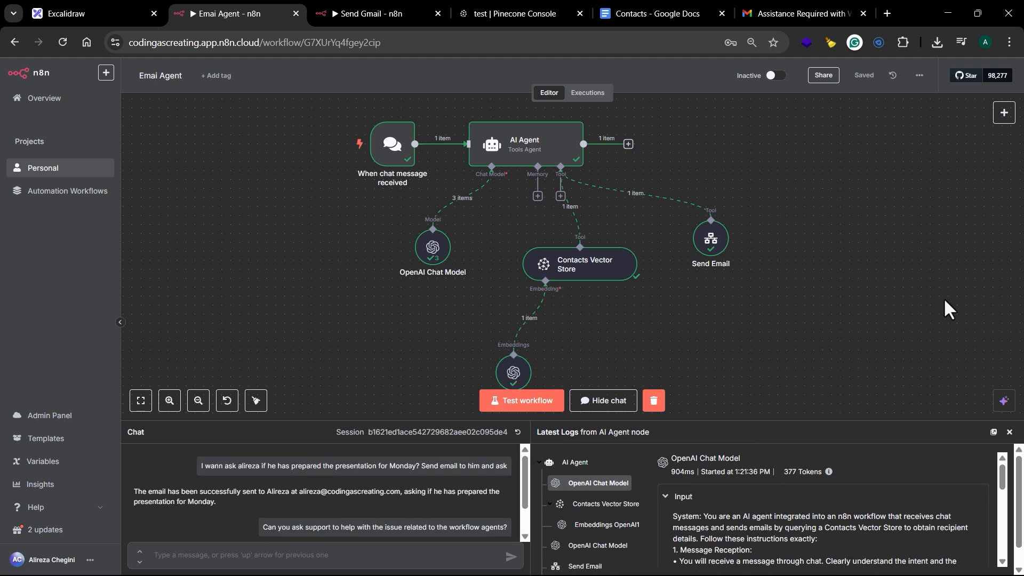